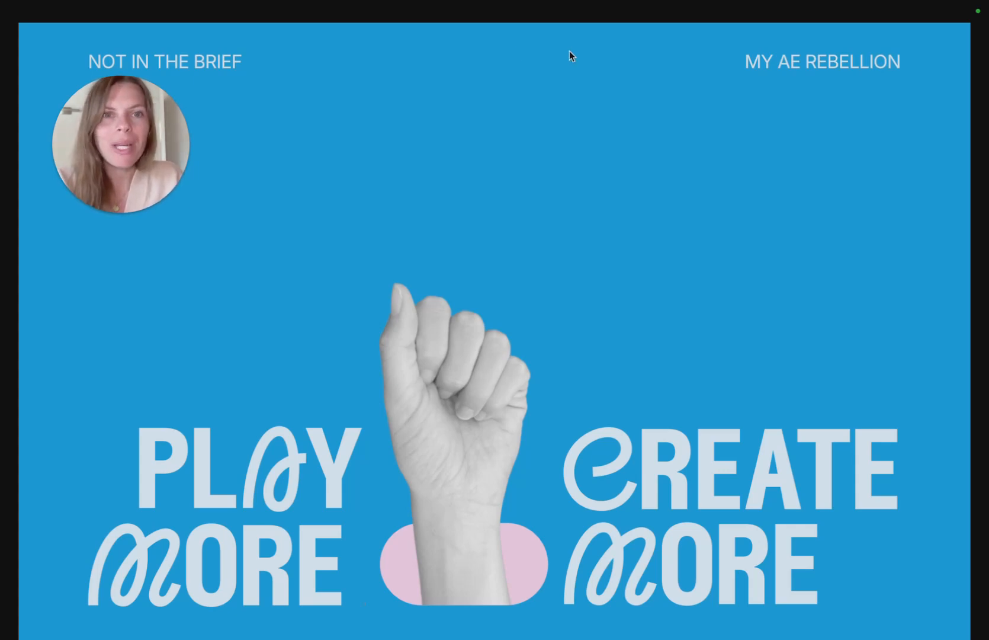
- Play the finished animation preview and close its window
mouse_move(666, 51)
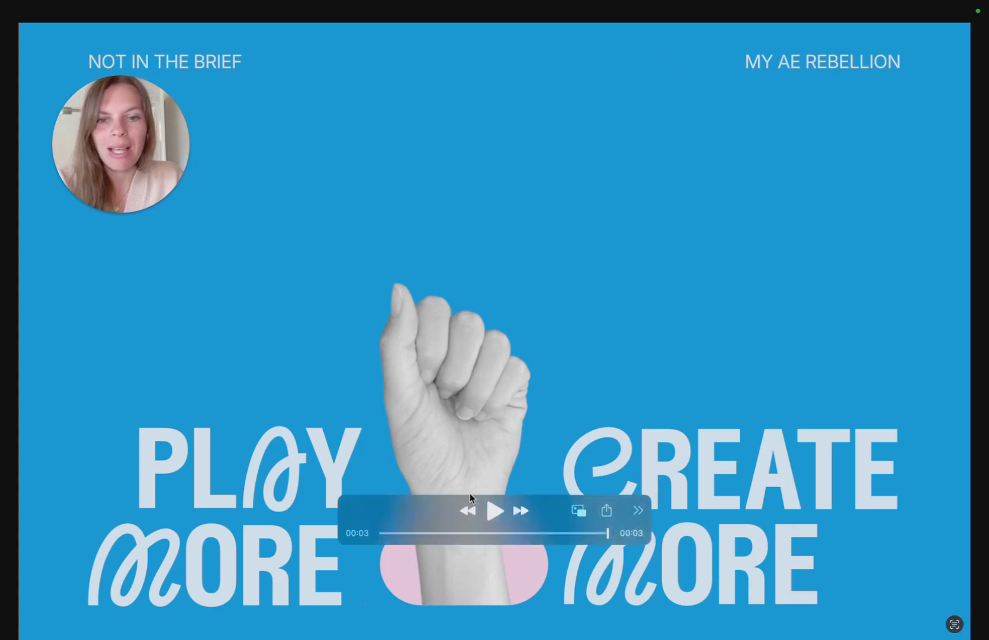
click(496, 509)
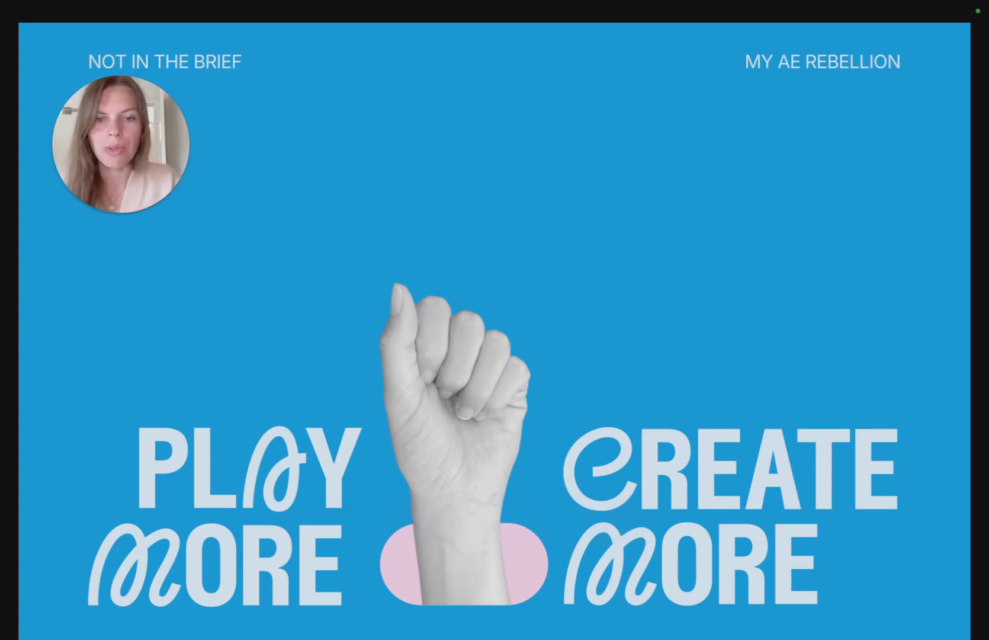
mouse_move(785, 413)
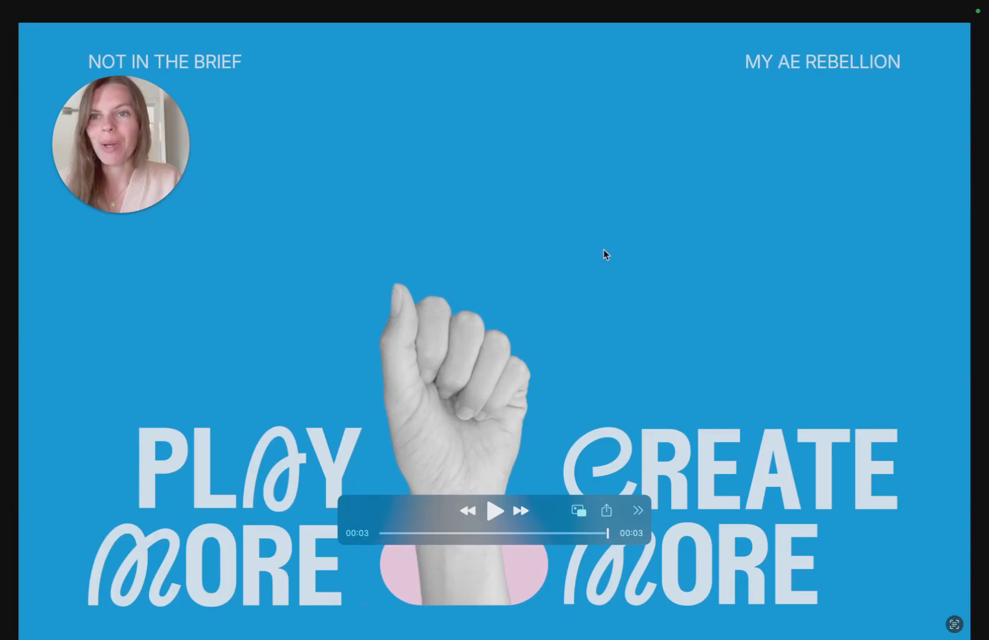
key(super+w)
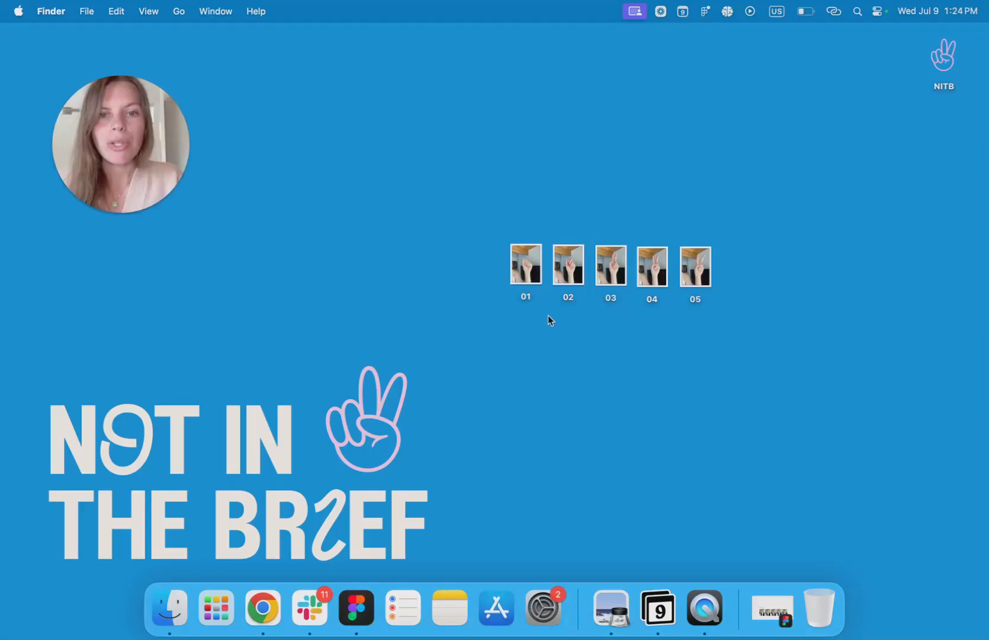
- Open the hand photos 01 through 05 in Preview one by one to view them, then close the Preview windows
double_click(526, 277)
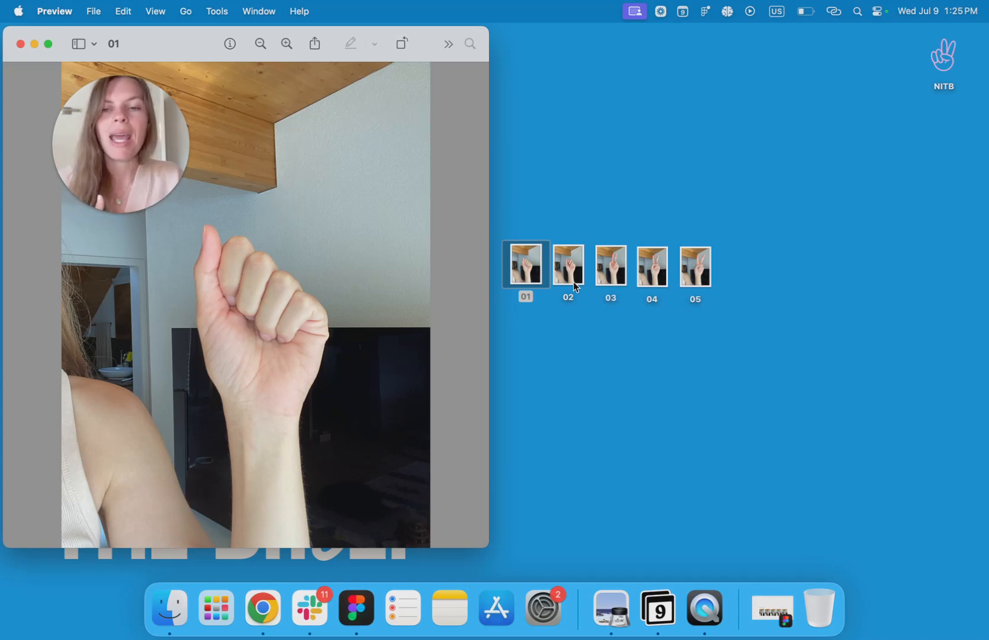
double_click(574, 282)
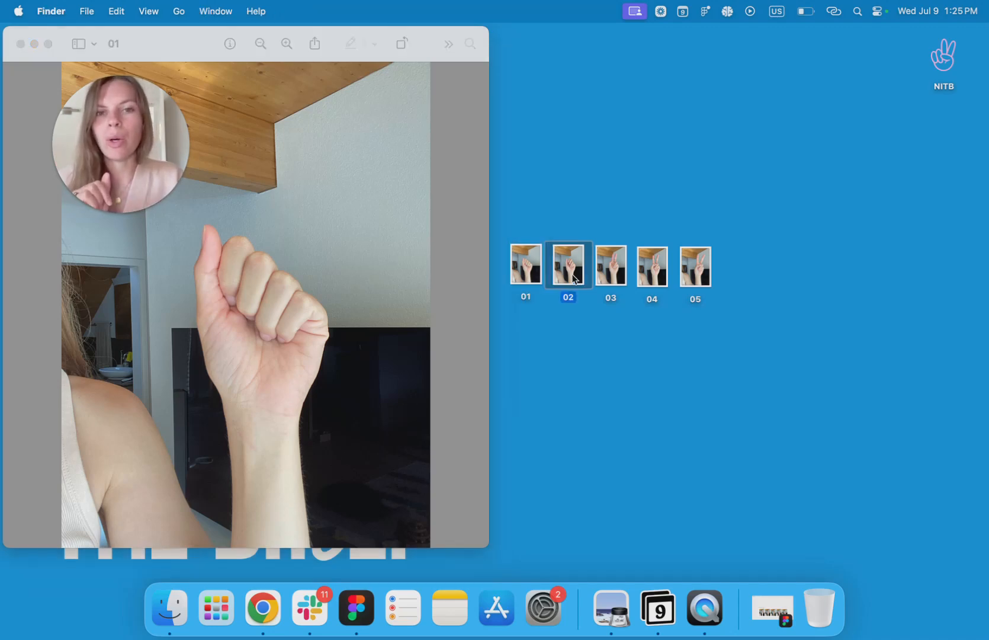
double_click(613, 274)
click(662, 279)
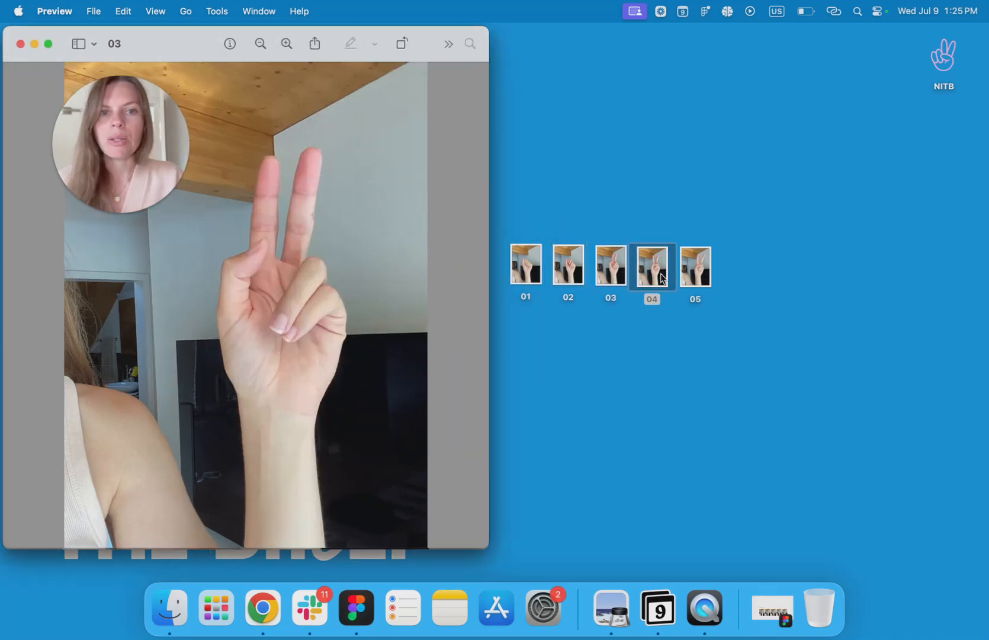
double_click(703, 282)
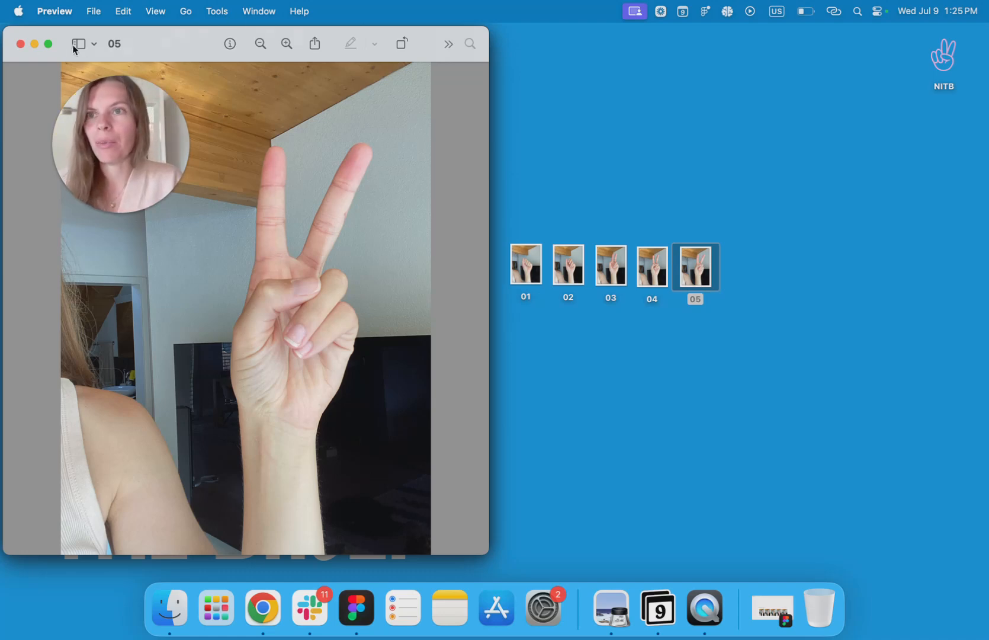
click(20, 45)
click(19, 44)
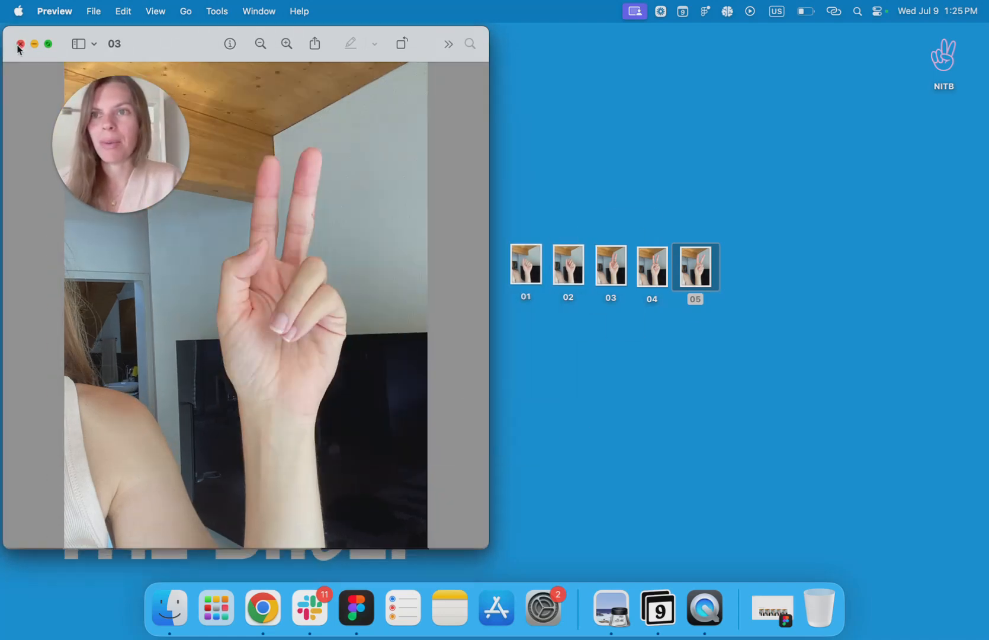
click(20, 45)
click(19, 45)
click(20, 45)
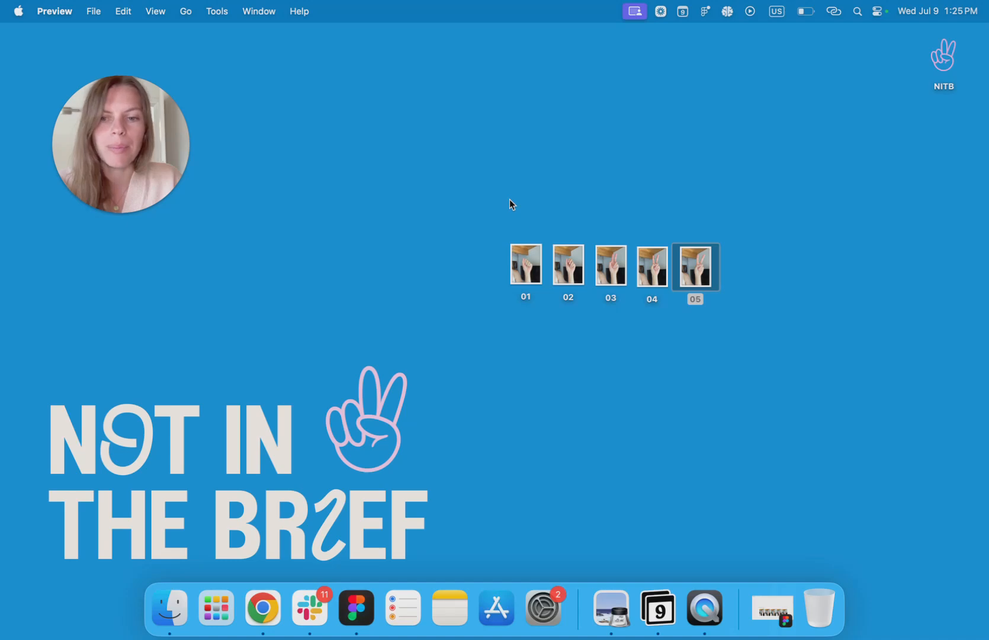
- Switch to Figma and look over the imported photos and the background-removed images on the board
click(358, 606)
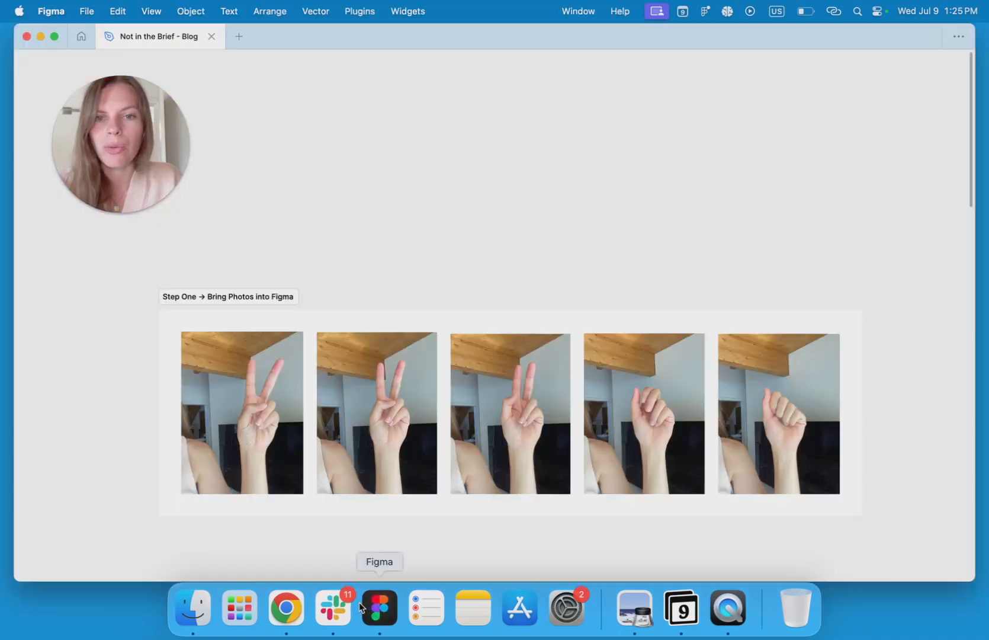
scroll(491, 250, down, 2)
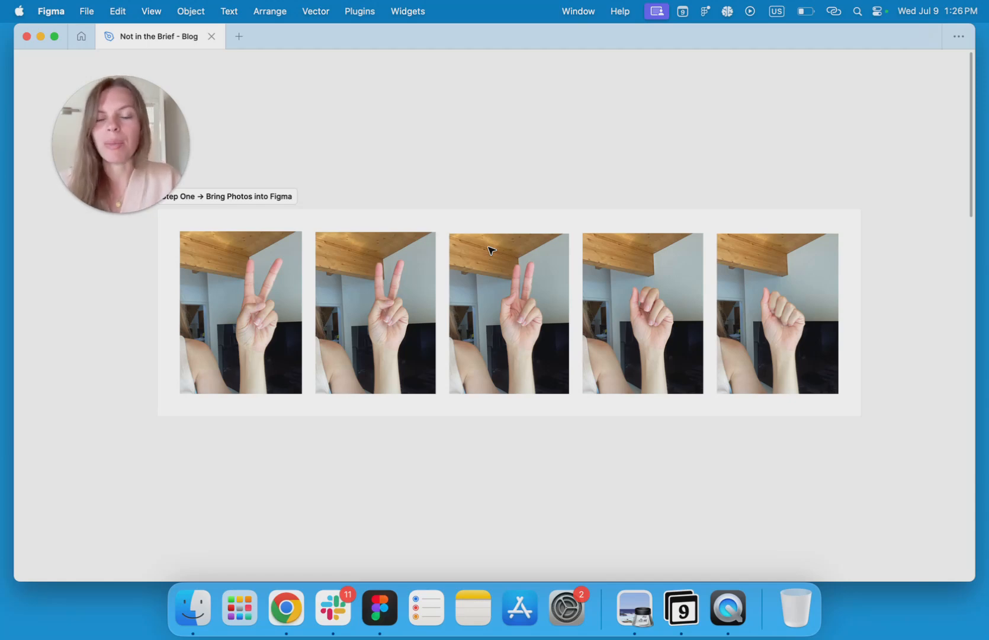
scroll(501, 211, up, 1)
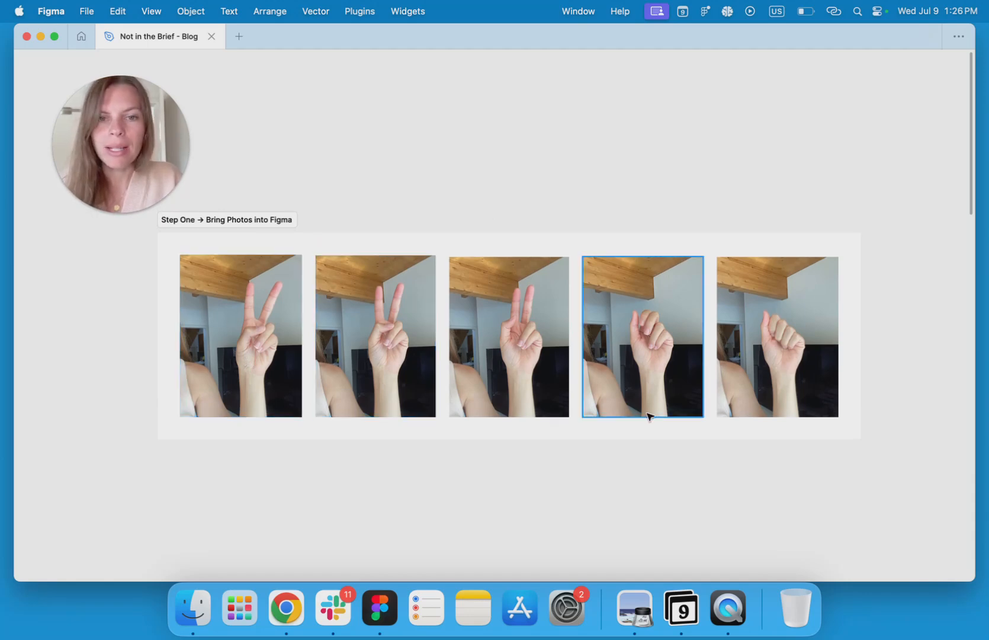
scroll(702, 472, down, 4)
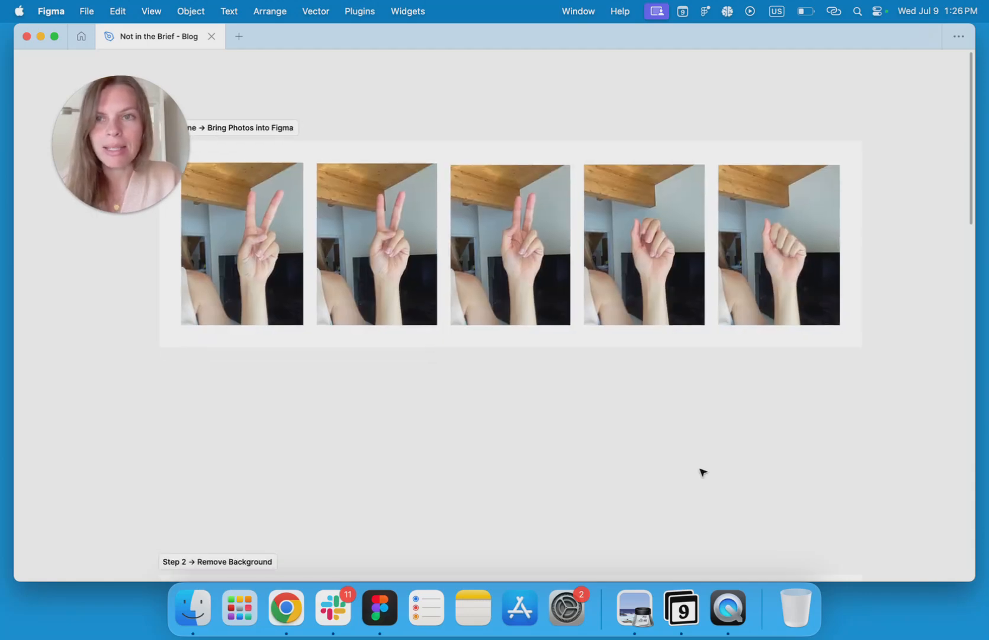
scroll(702, 471, down, 10)
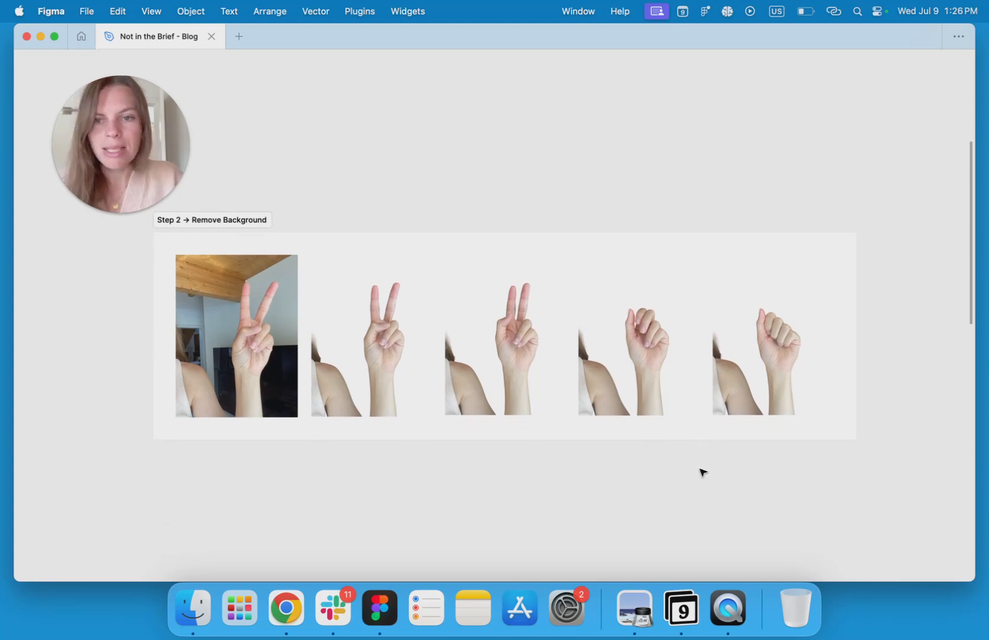
key(super+backslash)
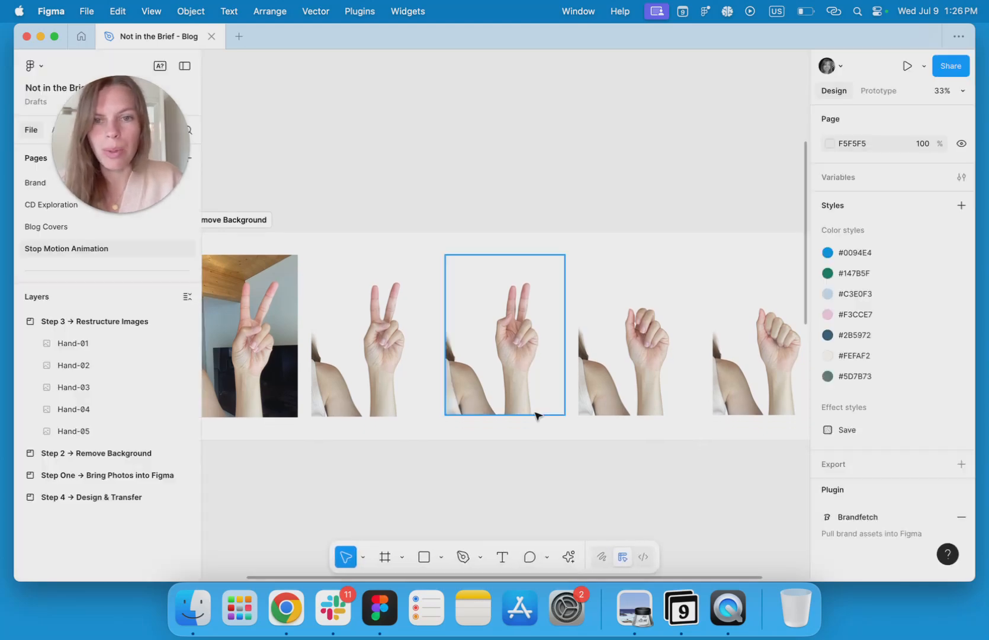
scroll(536, 414, left, 3)
- Remove the background from the first photo in the Step 2 → Remove Background section with the AI Remove background action
click(362, 379)
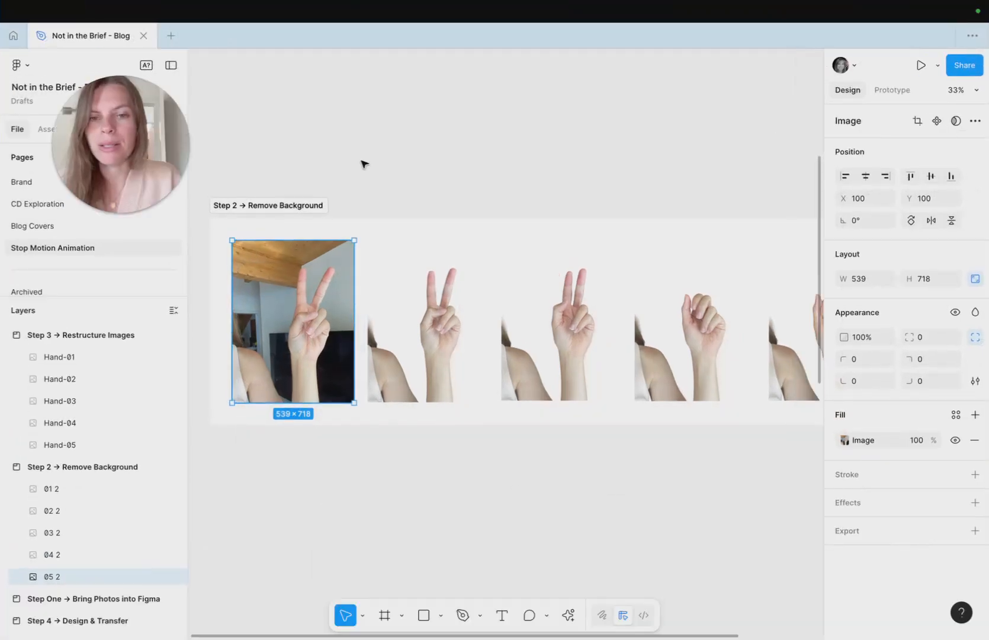
click(567, 621)
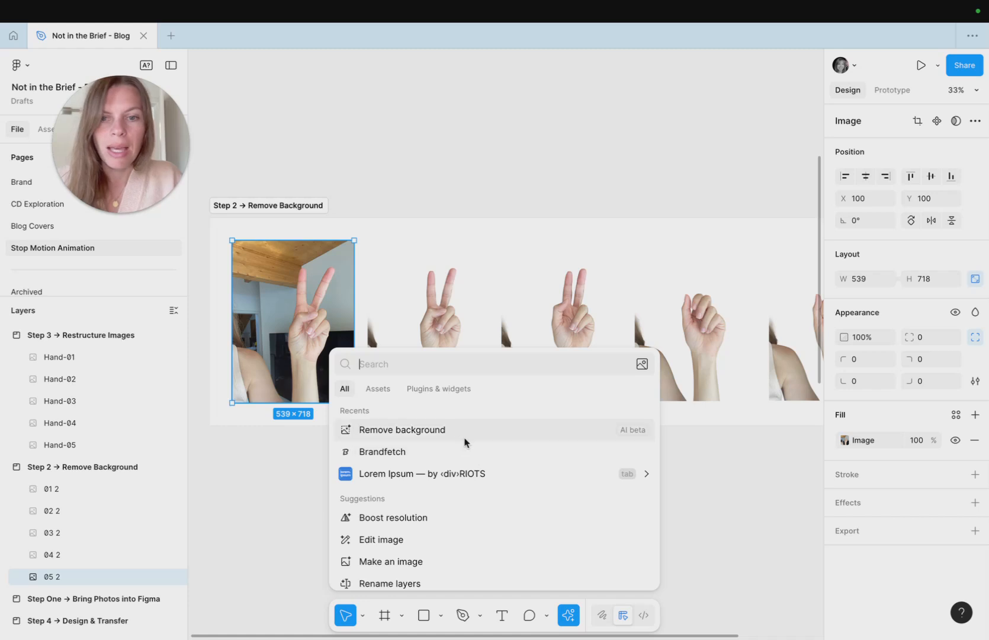
click(384, 437)
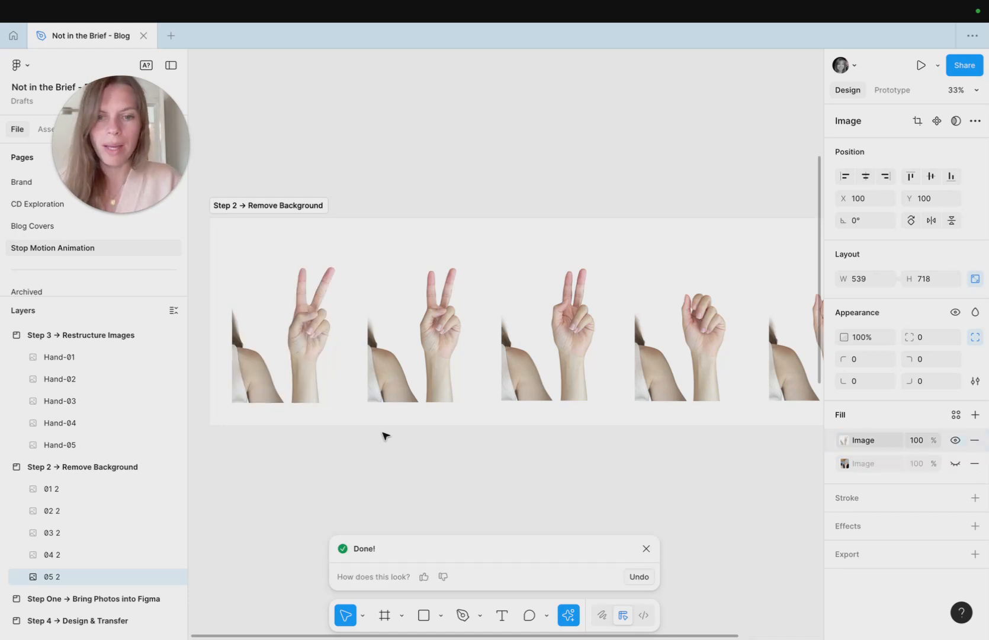
click(646, 549)
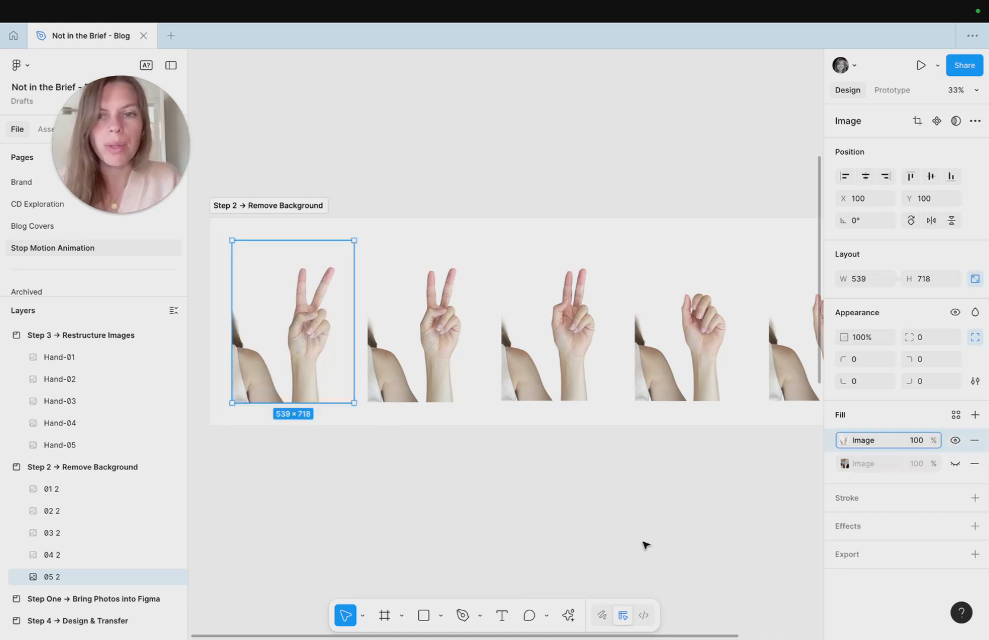
click(651, 553)
- Select all five hand images in the Step 3 → Restructure Images section and align their horizontal centers
scroll(607, 505, down, 3)
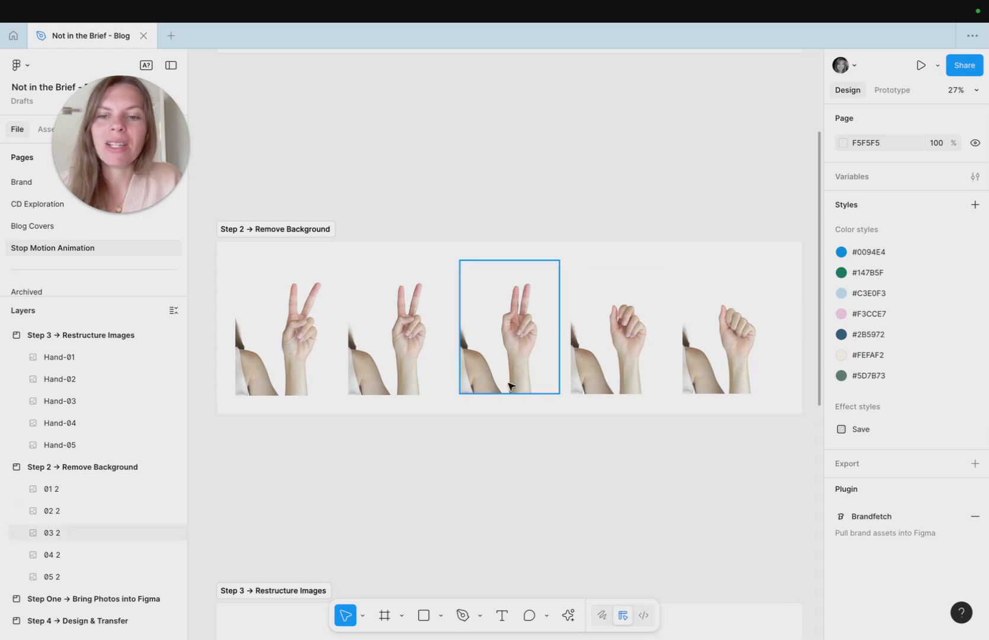
scroll(518, 432, down, 5)
scroll(517, 430, up, 3)
scroll(371, 462, up, 5)
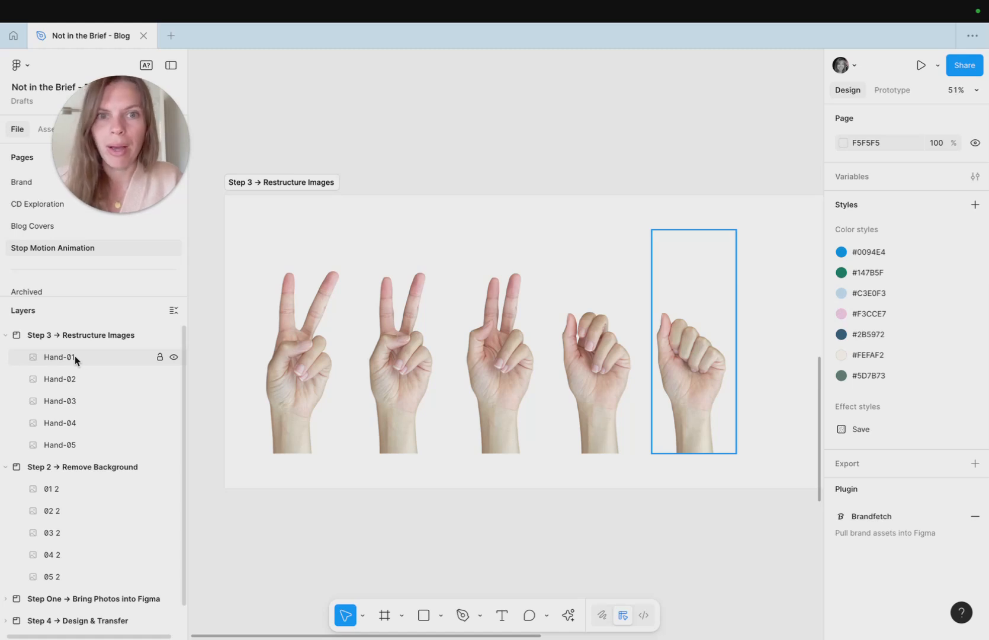
click(665, 401)
shift+click(598, 386)
shift+click(506, 382)
shift+click(418, 376)
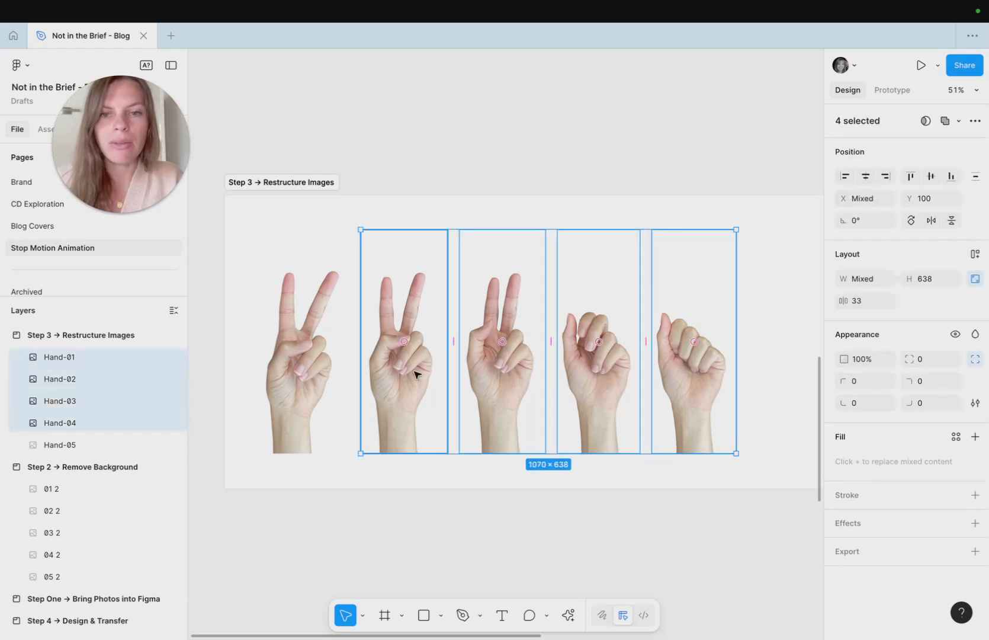
shift+click(318, 379)
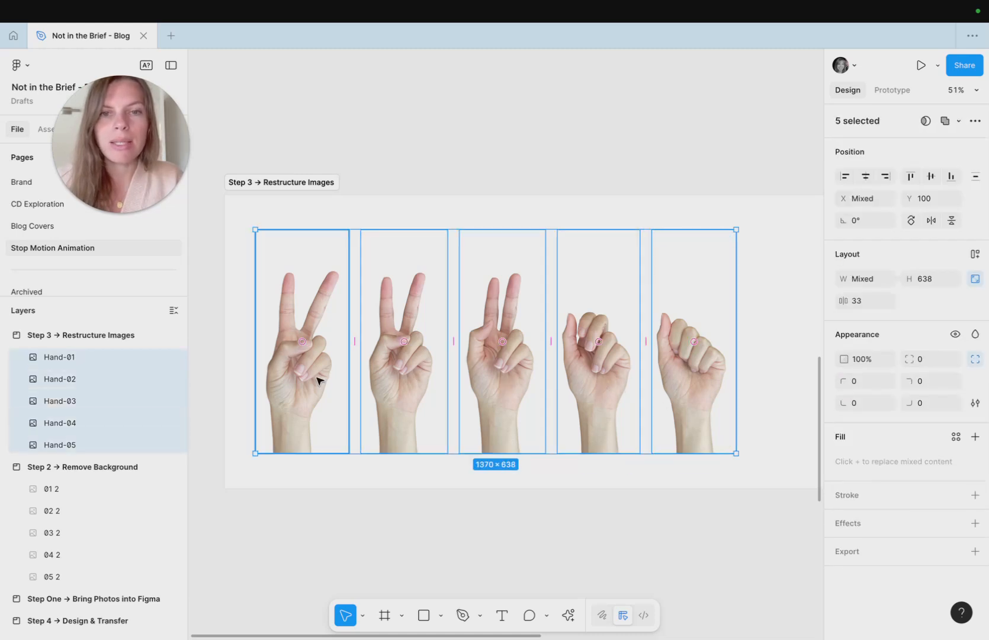
click(866, 183)
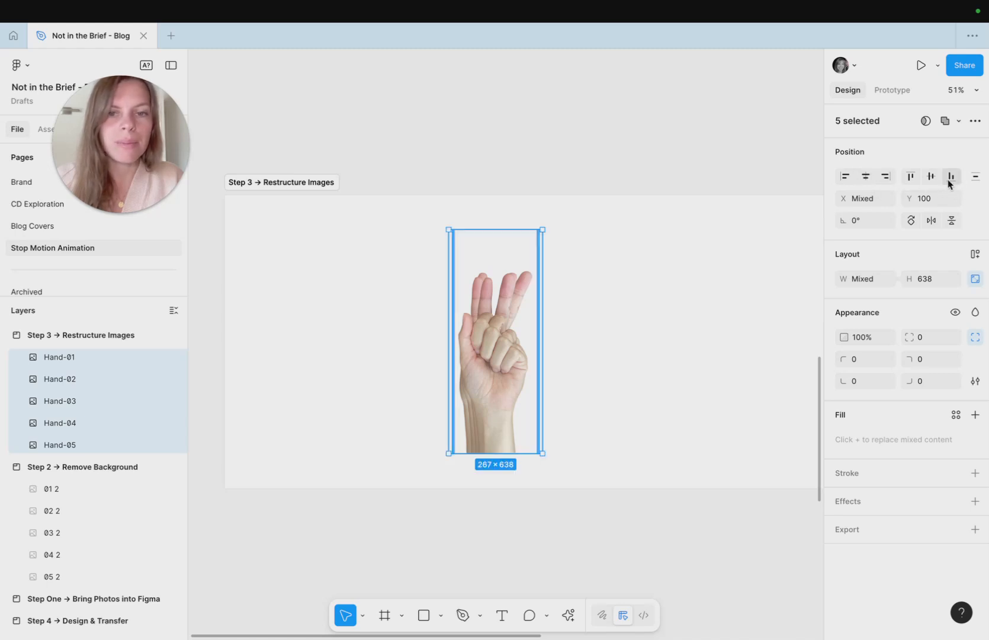
- Zoom in on the stacked hands and lock the Hand-01 layer
scroll(477, 440, up, 5)
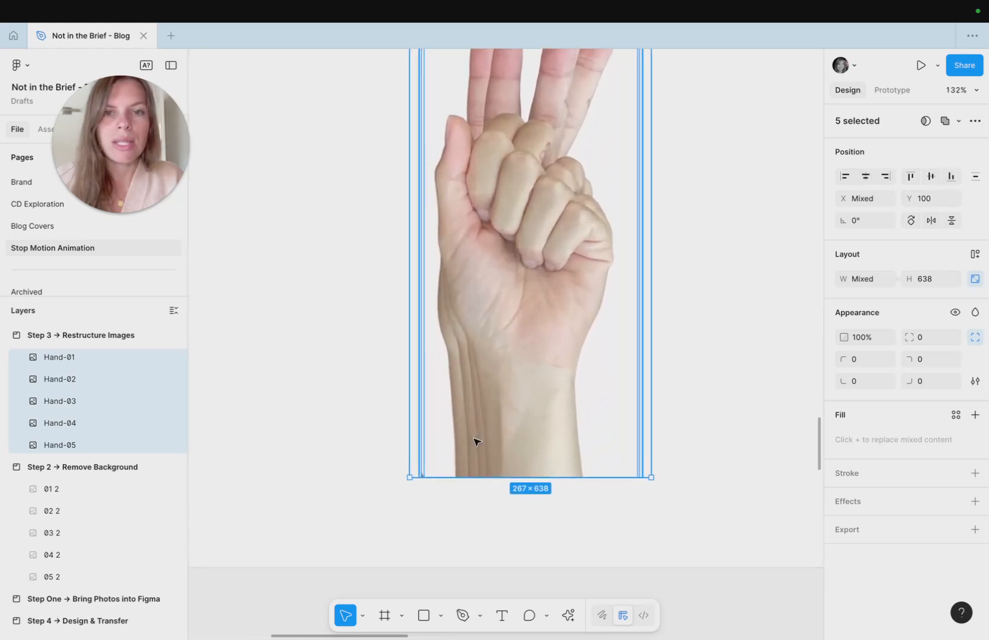
scroll(476, 440, up, 2)
scroll(476, 441, right, 1)
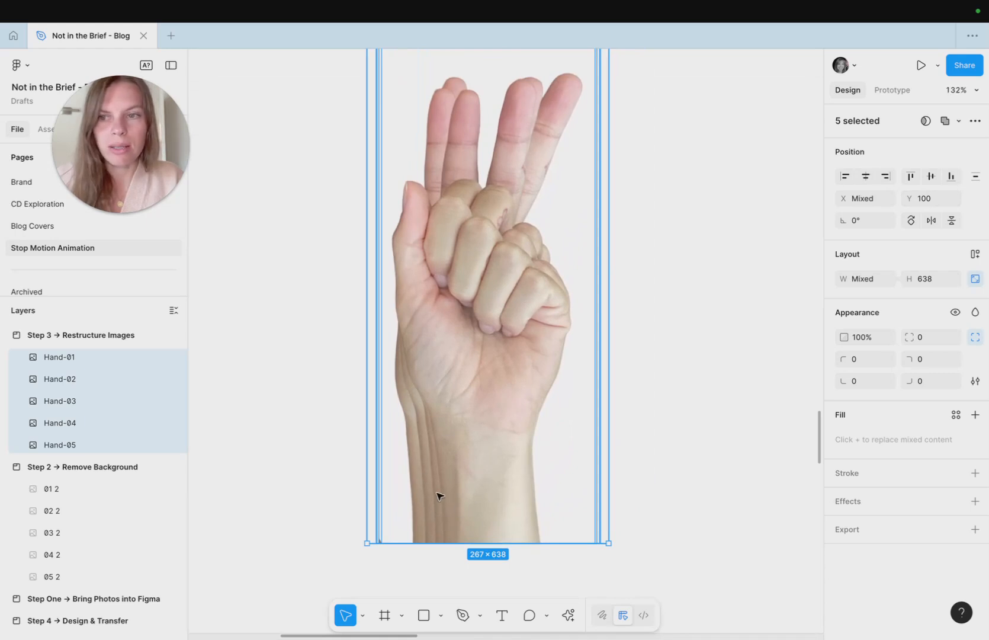
click(100, 359)
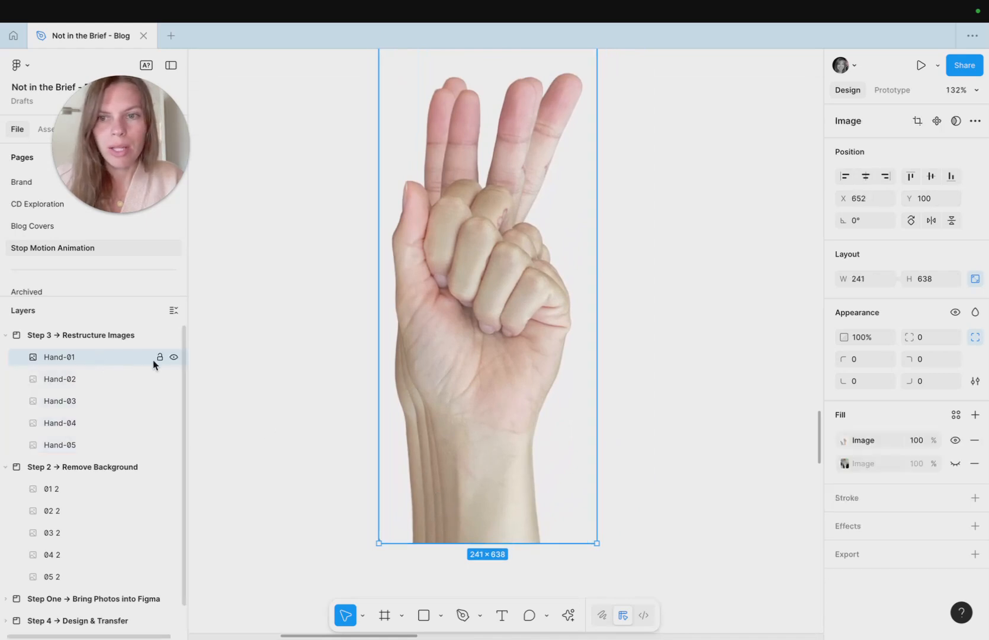
click(174, 358)
click(173, 358)
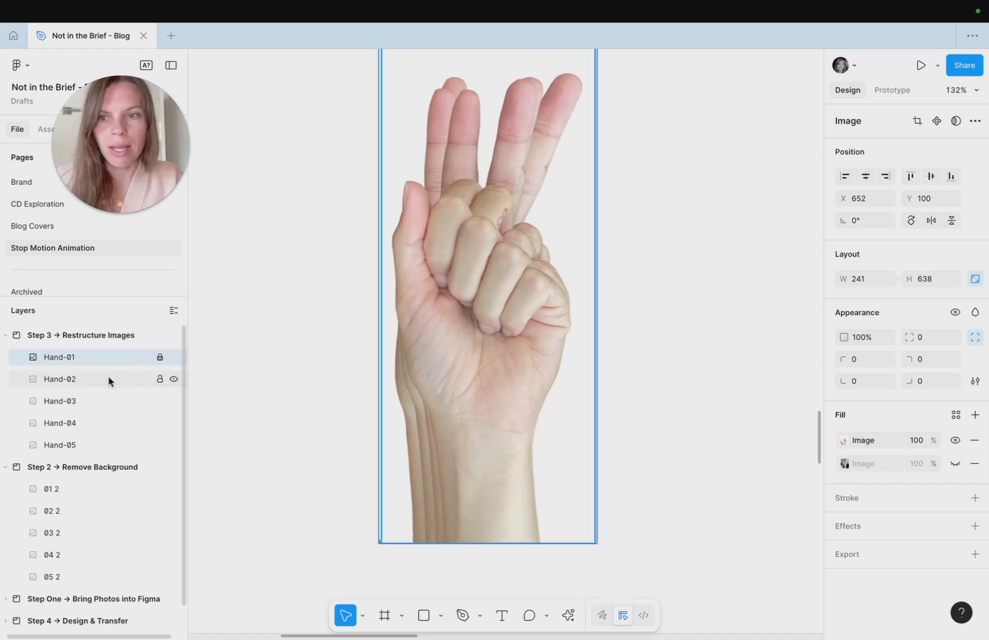
- Hide the Hand-03, Hand-04 and Hand-05 layers
click(172, 387)
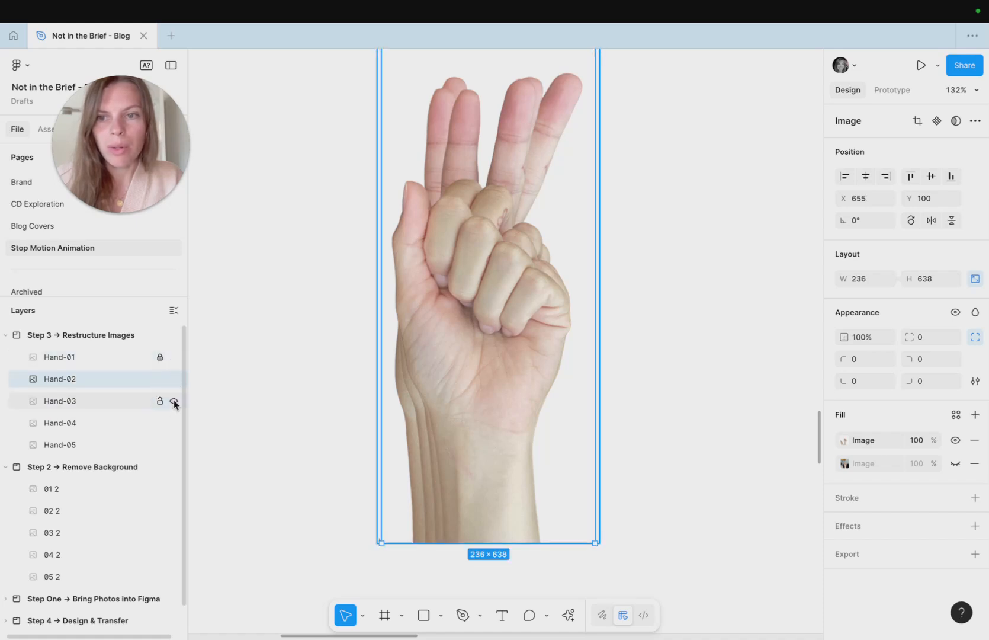
click(174, 402)
click(173, 423)
click(173, 440)
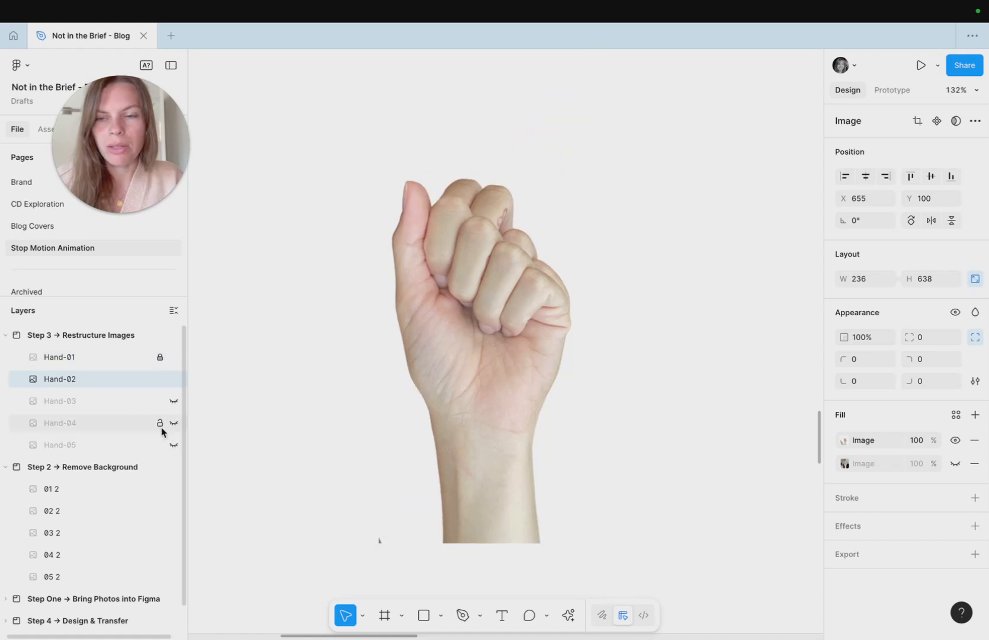
- Select Hand-02 and nudge it horizontally so it lines up with Hand-01
click(110, 382)
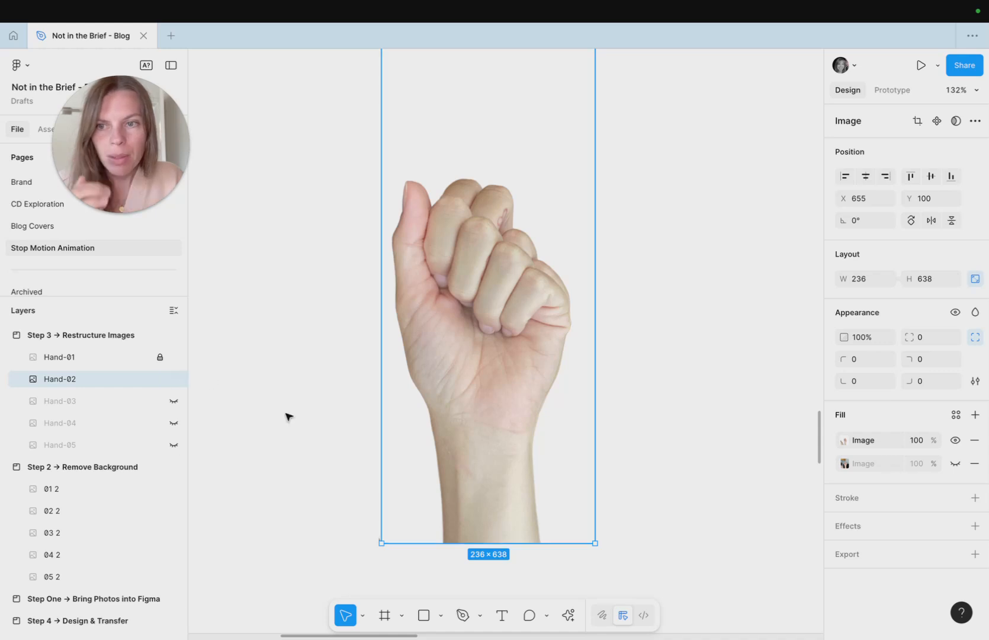
key(Right)
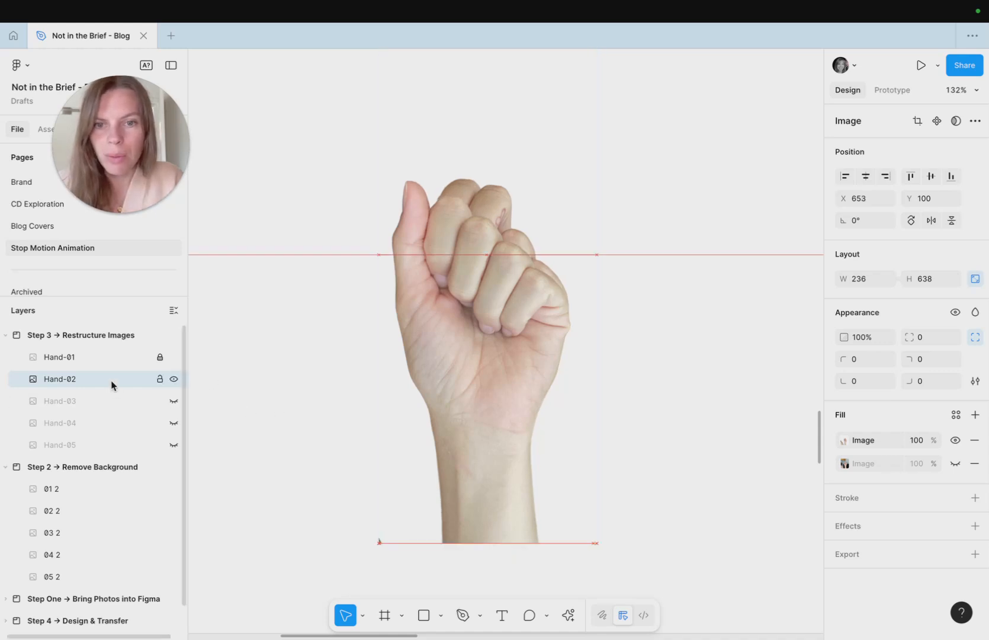
key(Right)
key(Right)
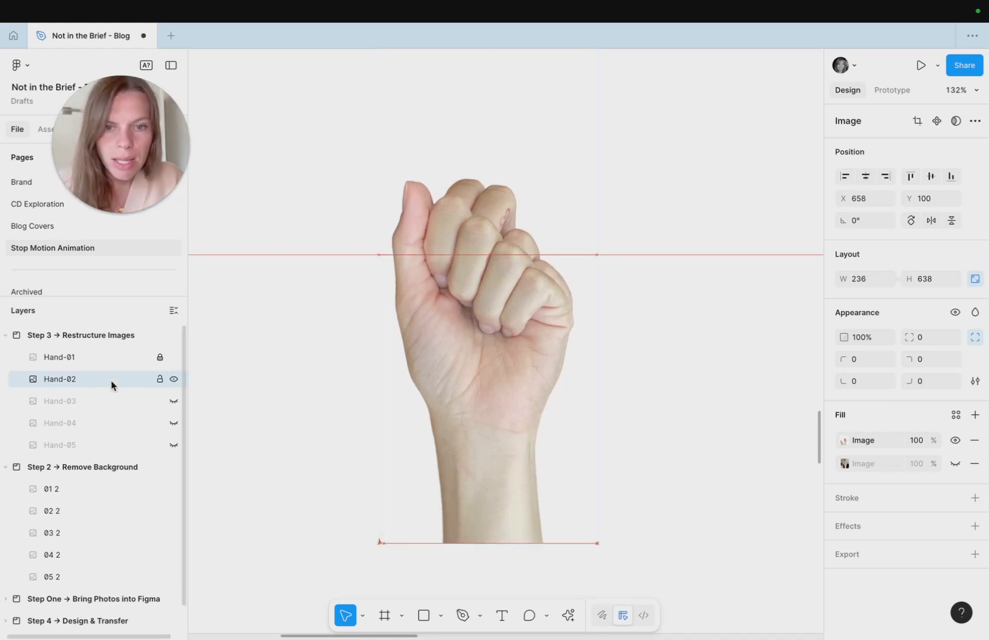
key(Left)
key(Left)
key(Left)
key(Left)
key(Left)
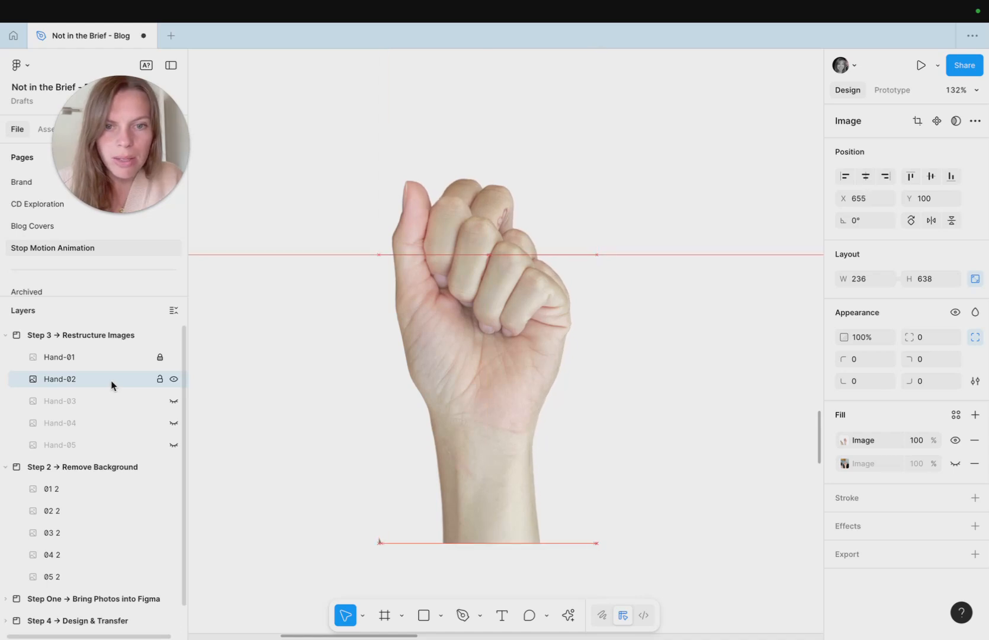
- Reveal Hand-03 in place of Hand-02, then select Hand-03 and nudge it horizontally to line up with Hand-01
click(174, 401)
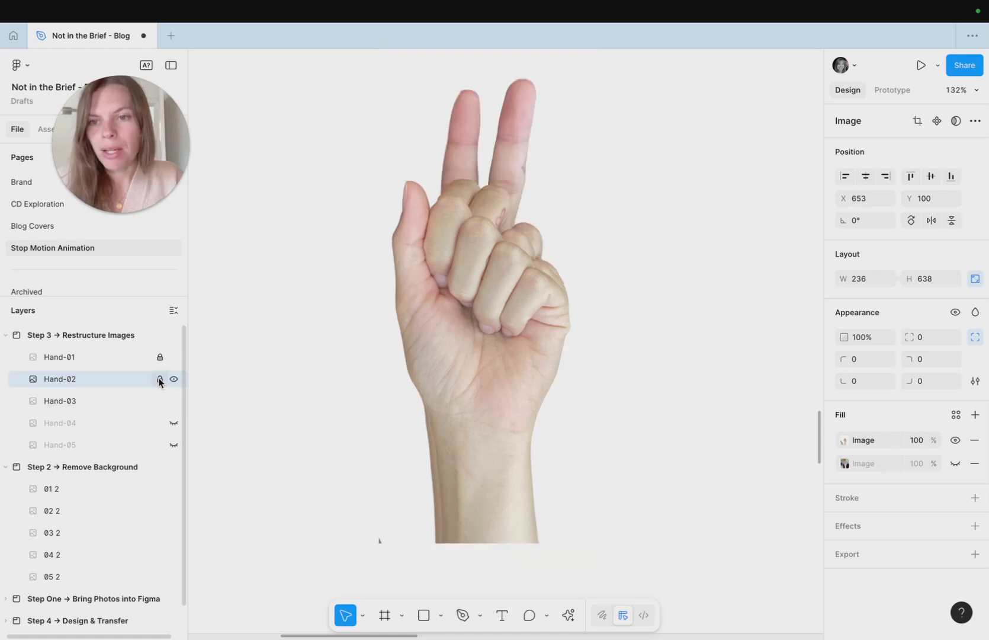
click(173, 379)
click(132, 401)
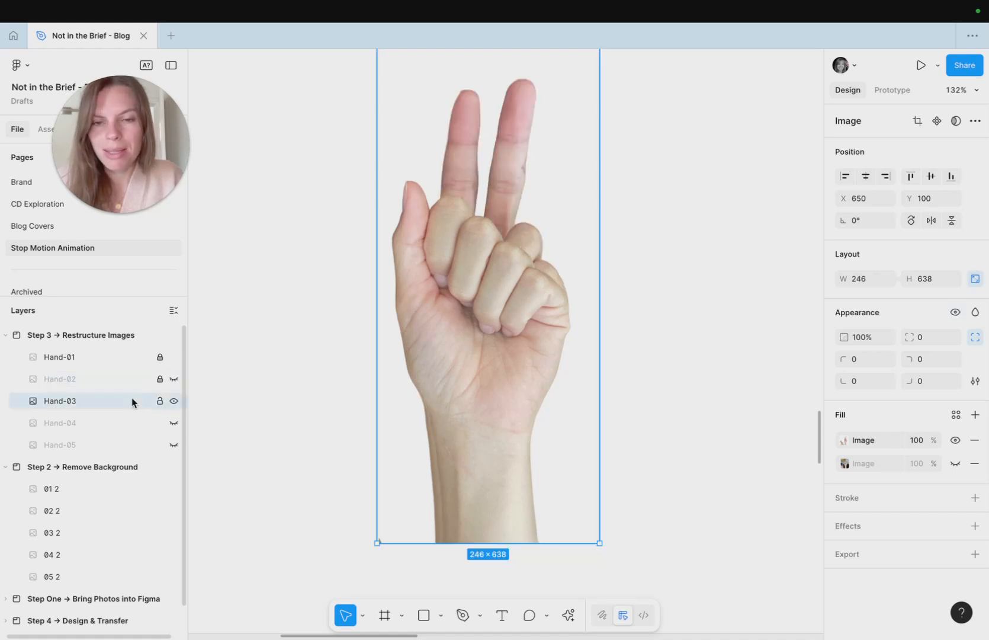
key(Right)
key(Right)
key(Right)
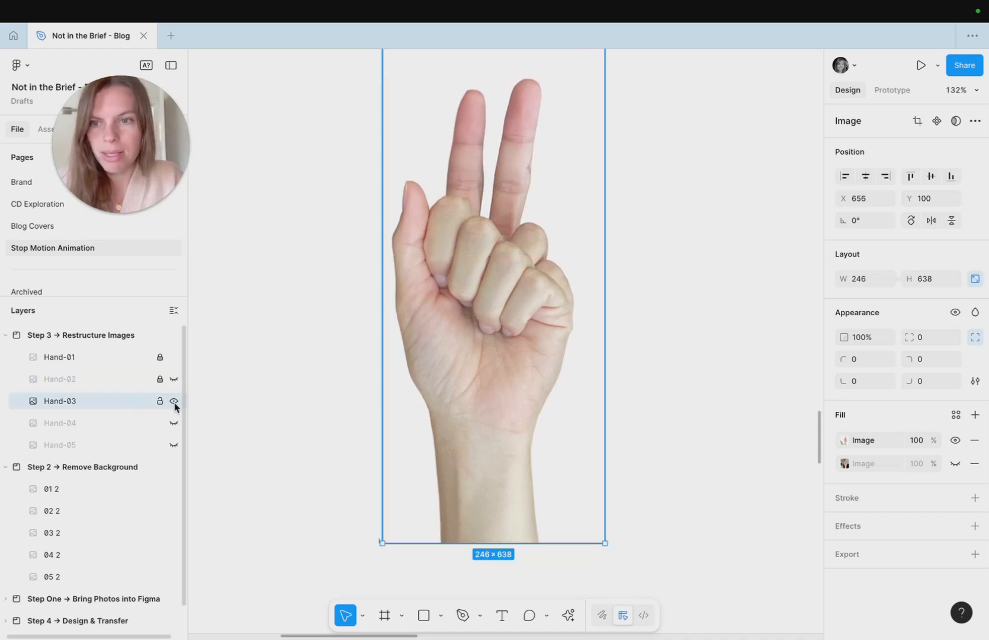
- Lock the Hand-03 layer, compare it against Hand-02 by toggling visibility, and hide Hand-03
click(160, 401)
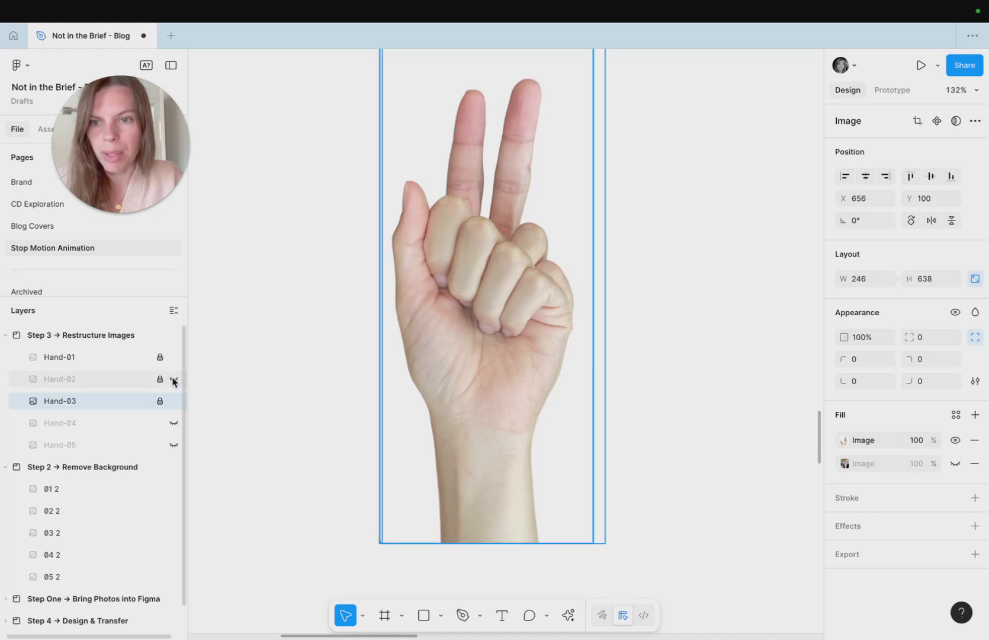
click(174, 380)
click(173, 380)
click(173, 401)
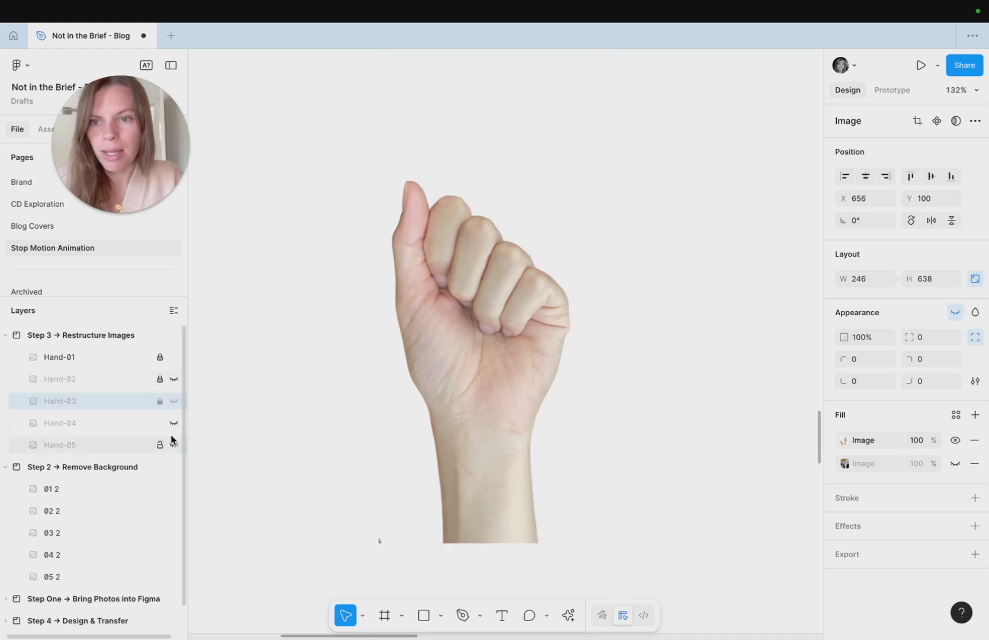
- Reveal Hand-04, select it, and nudge it horizontally to line up with Hand-01
click(174, 423)
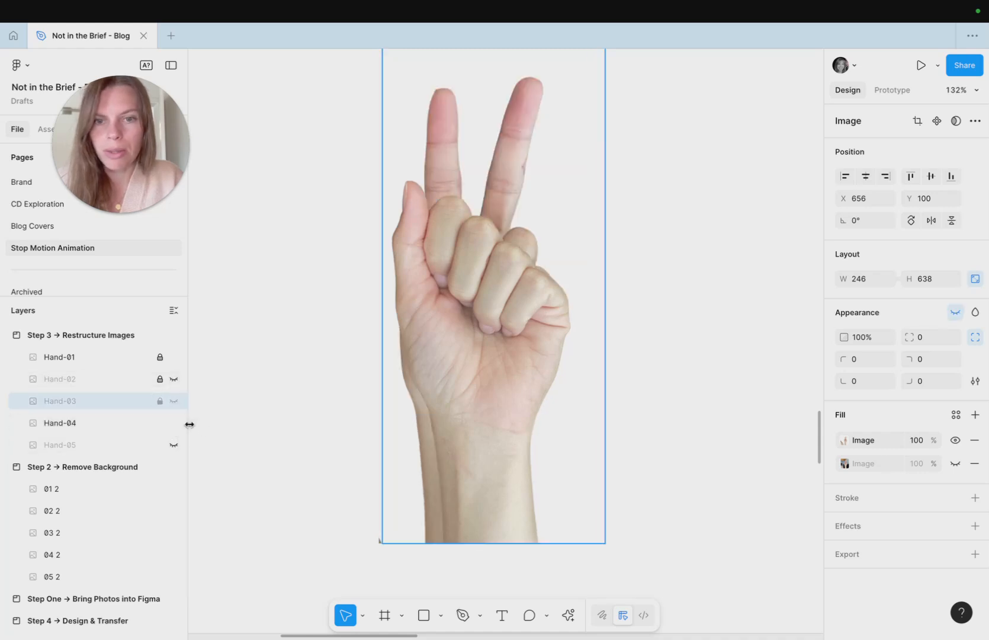
key(Right)
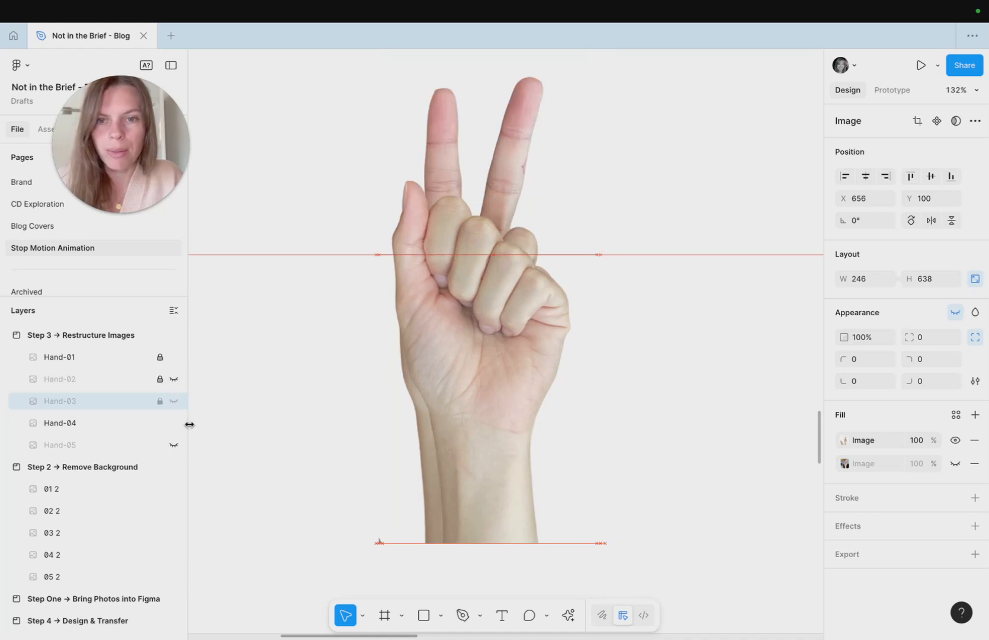
click(112, 425)
key(Right)
key(Right)
key(Right)
key(Right)
key(Right)
key(Right)
key(Right)
key(Right)
key(Right)
key(Right)
key(Left)
key(Left)
key(Left)
key(Left)
key(Left)
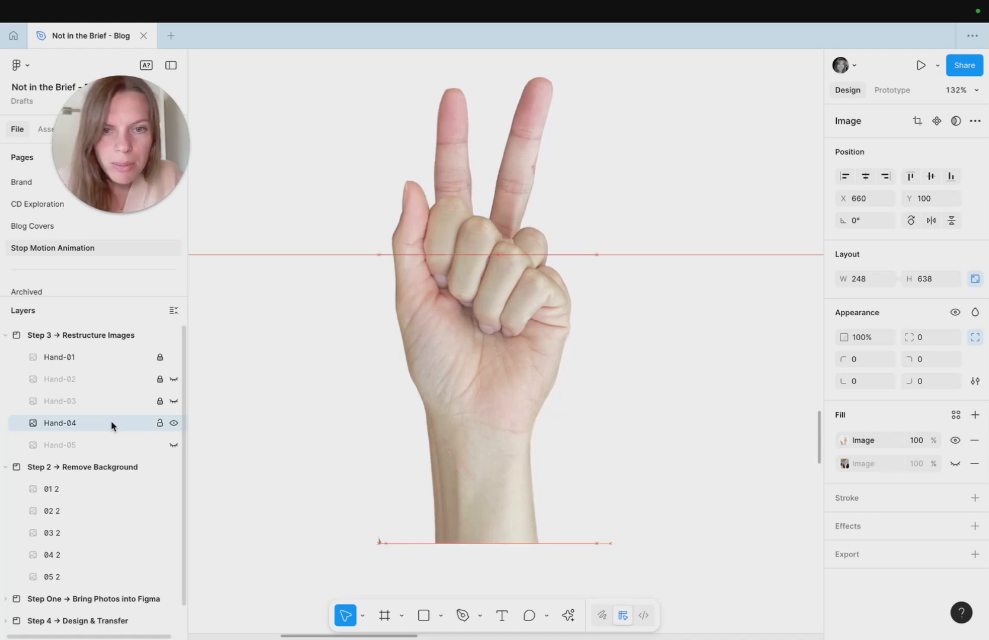
key(Left)
key(Right)
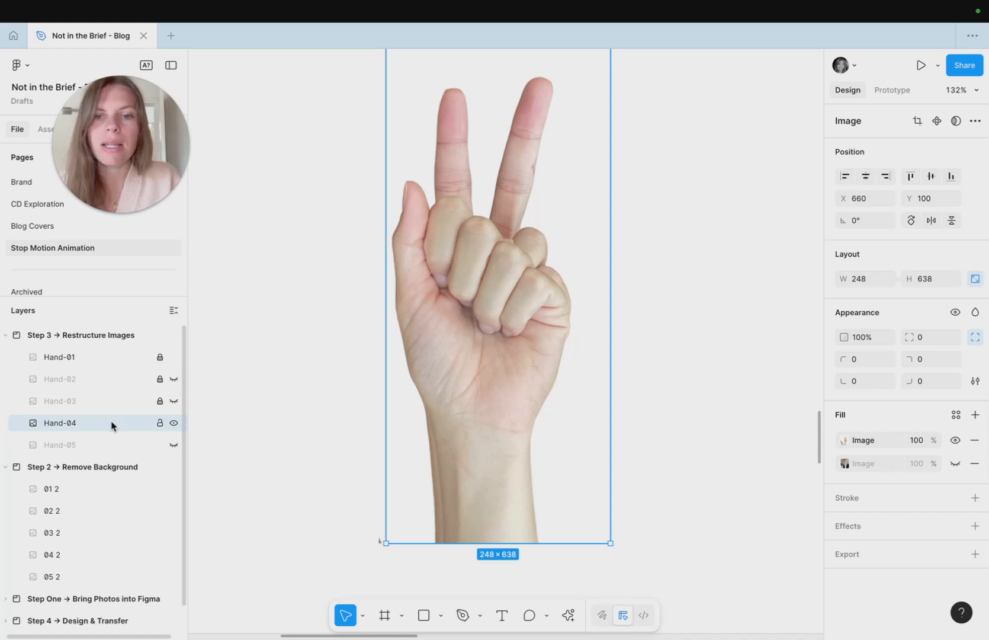
key(Left)
key(Right)
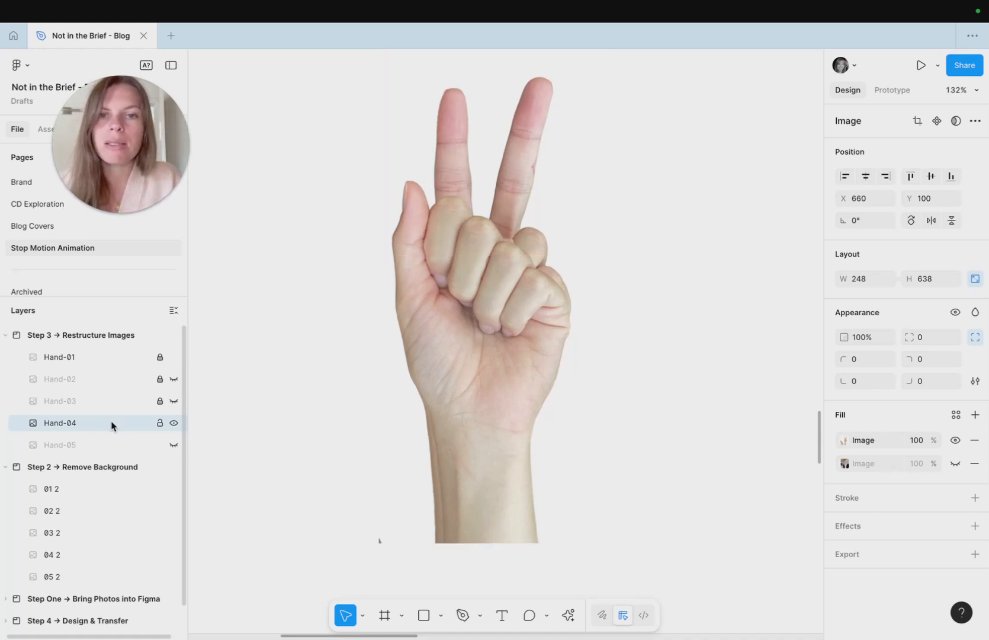
key(Left)
key(Right)
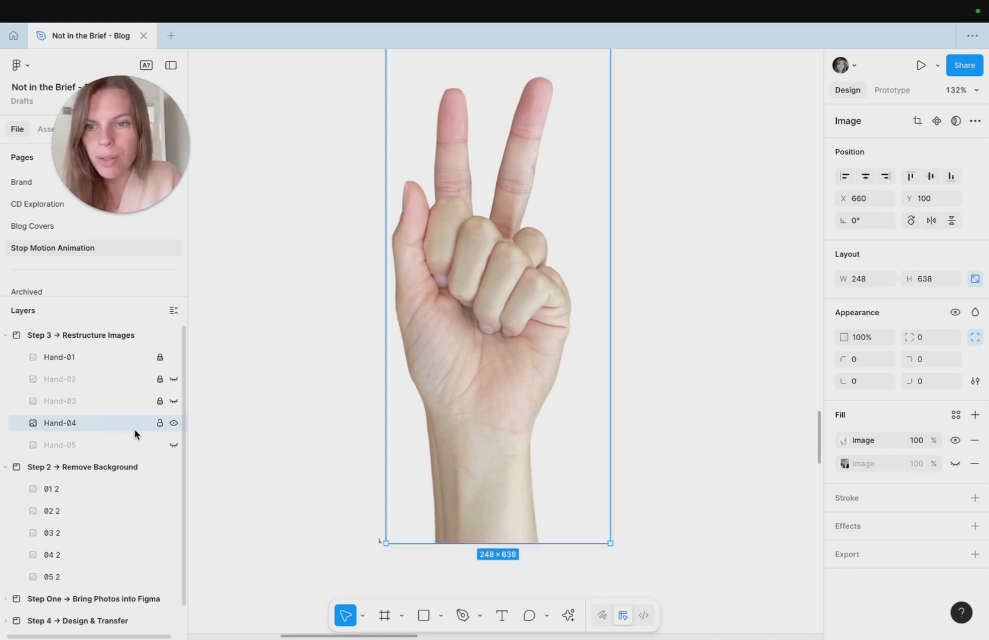
- Hide Hand-04, reveal Hand-05, and nudge Hand-05 horizontally and vertically to line up with Hand-01
click(173, 423)
click(173, 445)
key(Left)
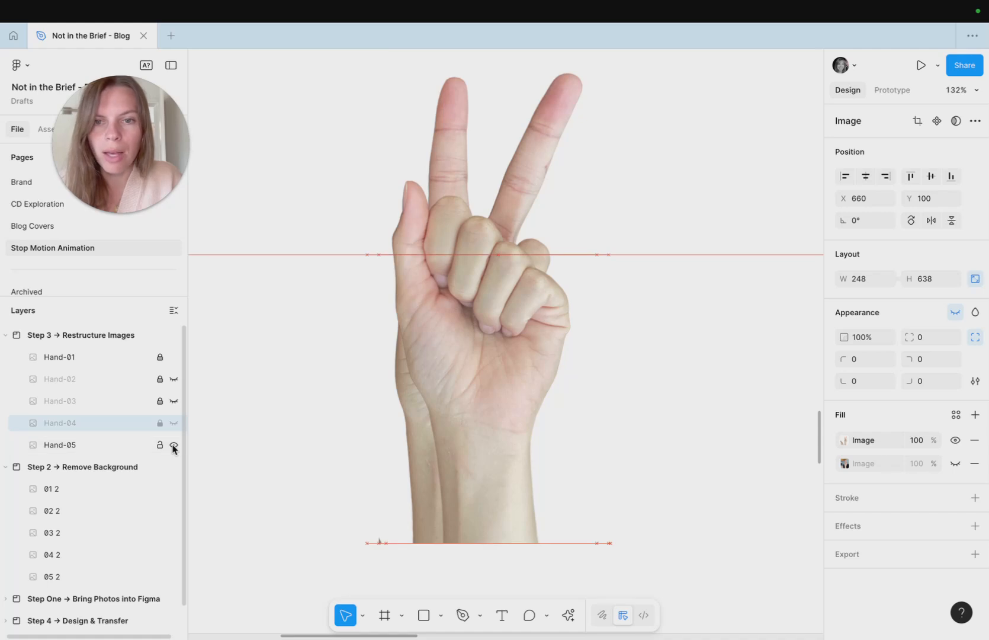
click(125, 448)
key(Right)
key(Right)
key(Right)
key(Right)
key(Right)
key(Right)
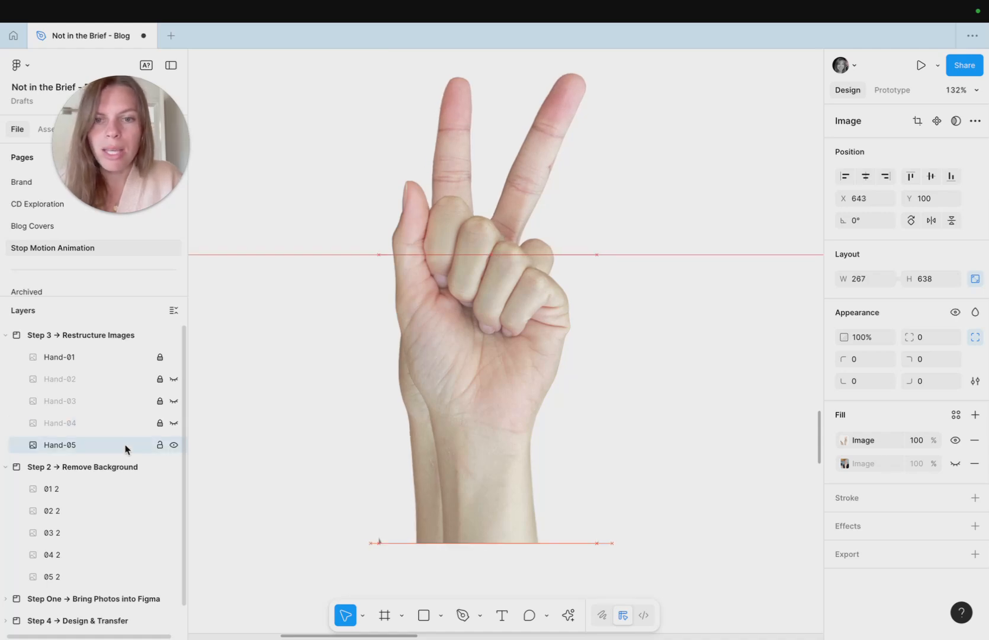
key(Right)
key(Right)
key(Right)
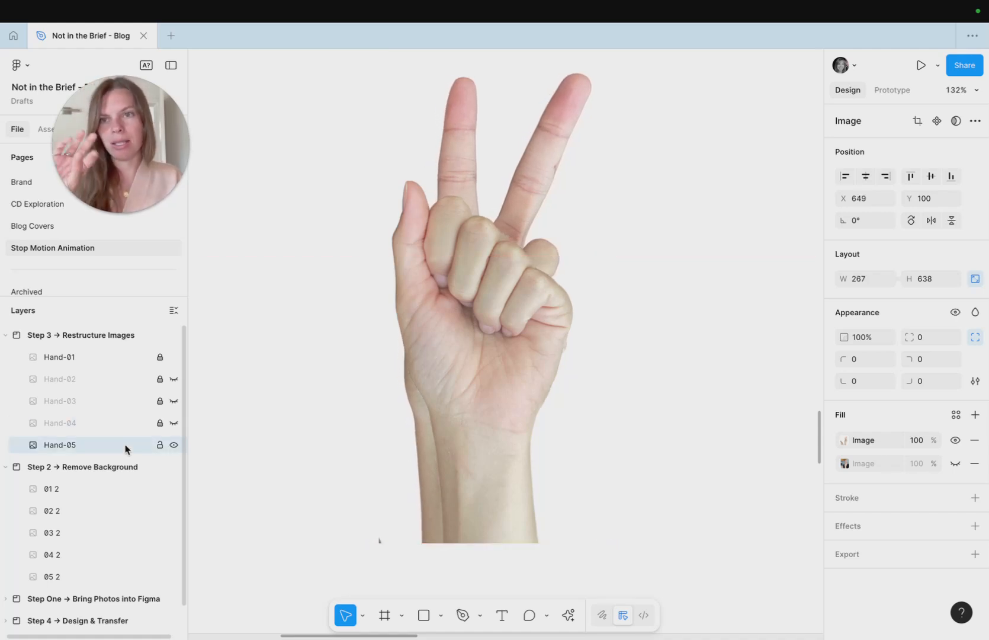
key(Right)
key(Right)
key(Right)
key(Right)
key(Right)
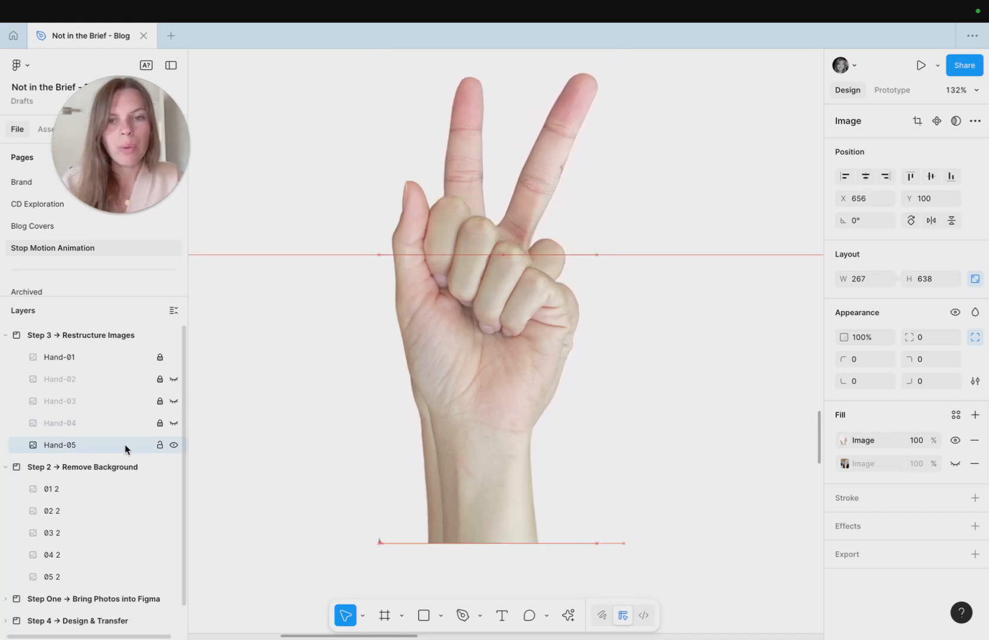
key(Right)
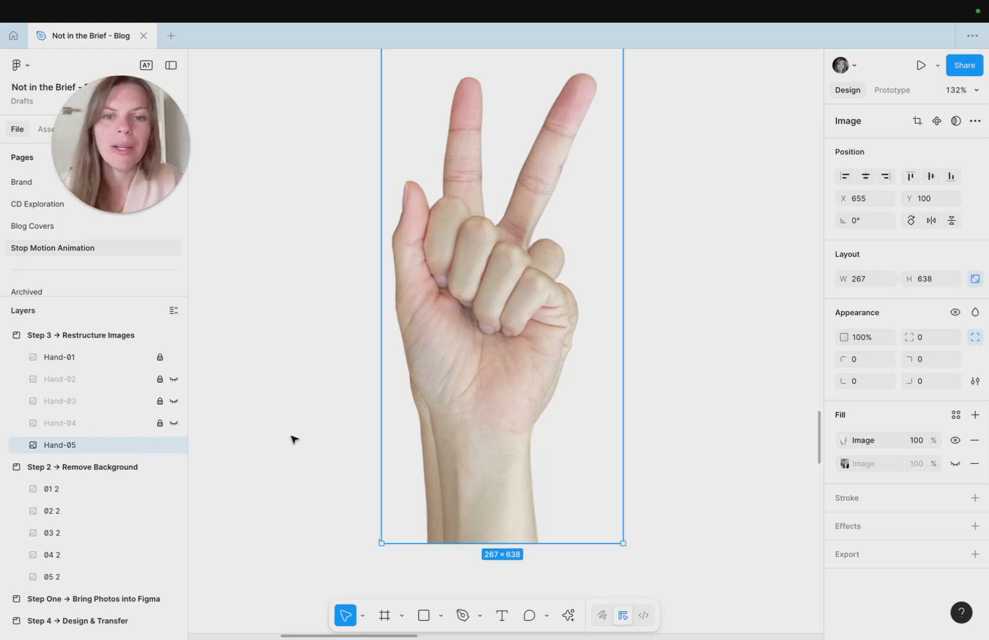
key(Right)
key(Up)
key(Up)
key(Up)
key(Up)
key(Down)
key(Down)
key(Down)
key(Down)
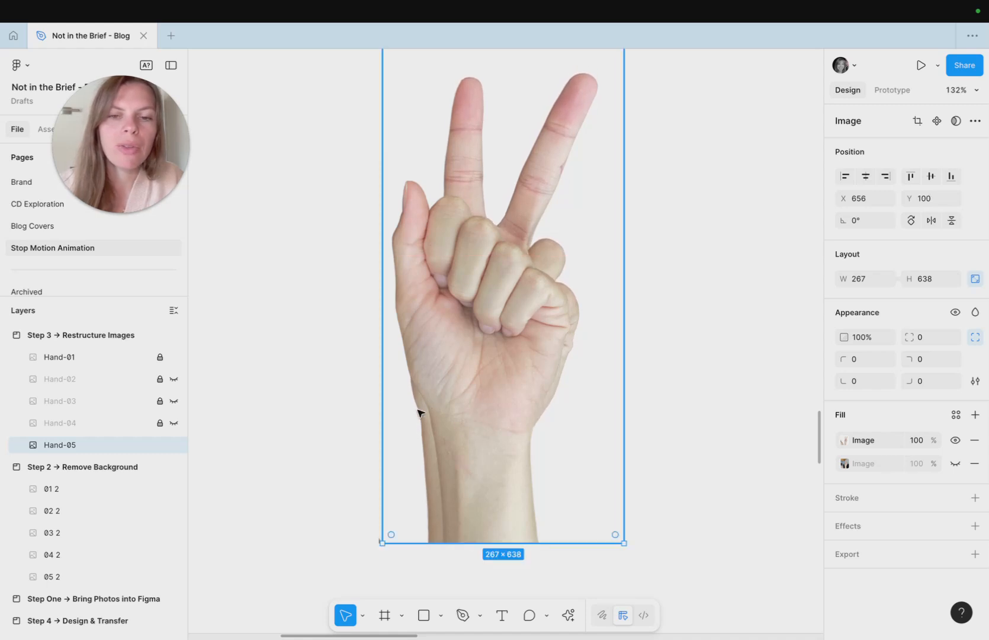
- Unlock the Hand-04 and Hand-03 layers and clear the selection
click(159, 423)
click(158, 401)
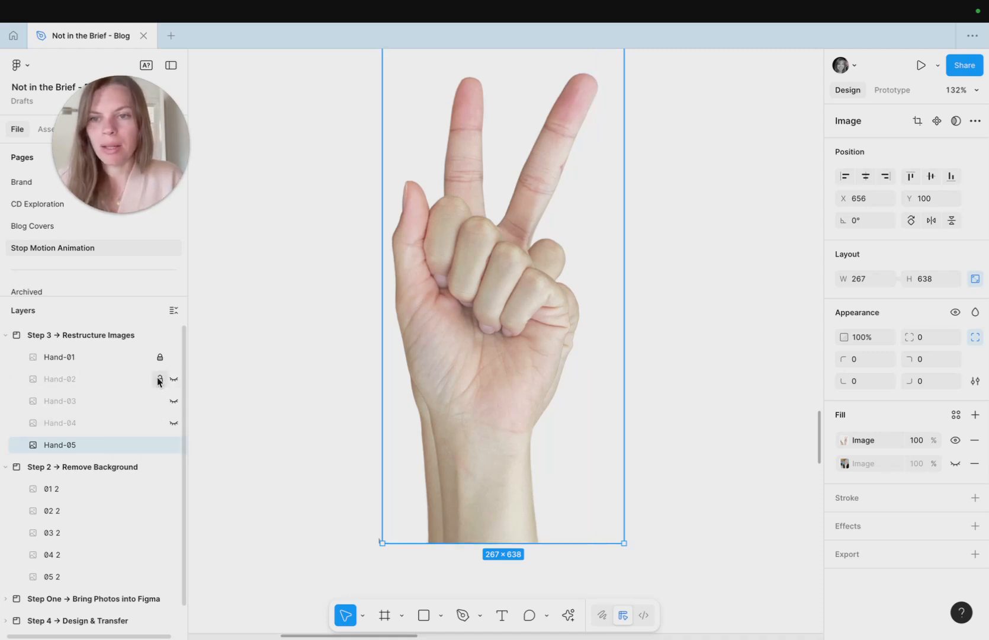
click(259, 371)
- Navigate to the Step 4 → Design & Transfer frames and zoom in to examine the stacked hand artwork
scroll(259, 371, down, 6)
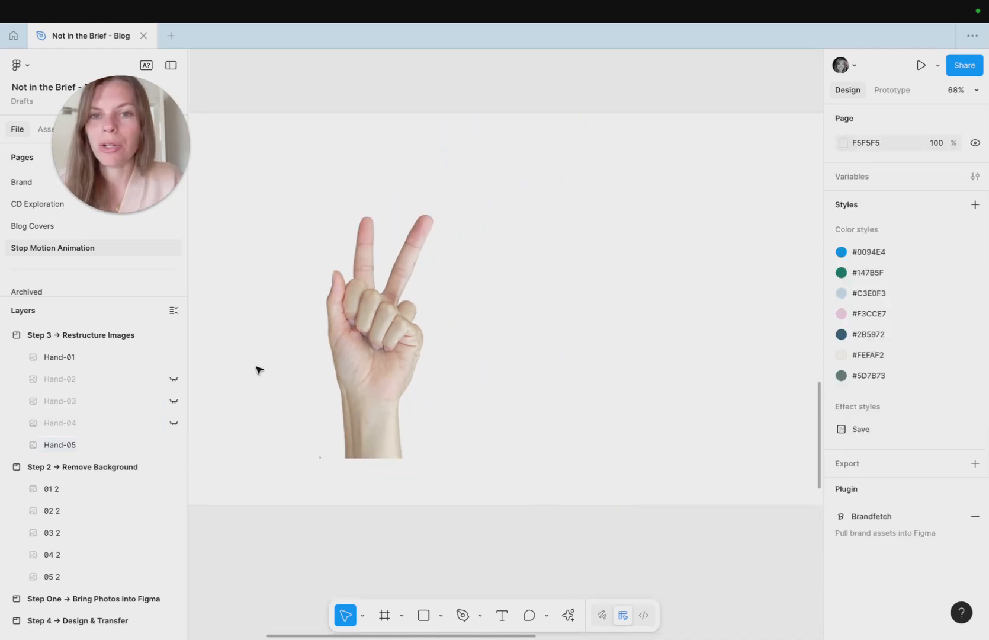
scroll(259, 371, left, 2)
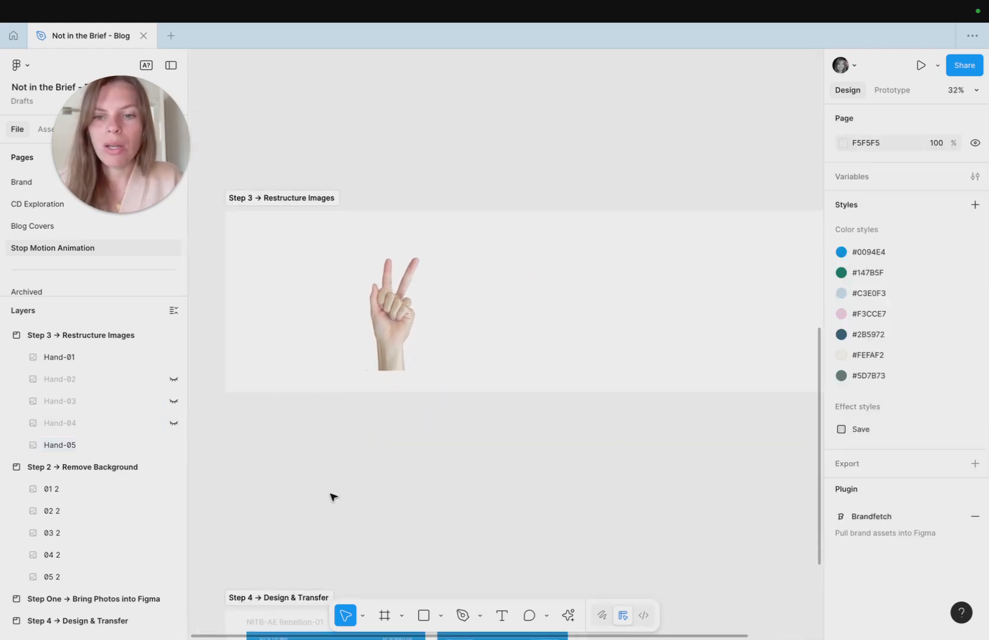
scroll(318, 484, down, 4)
scroll(330, 496, down, 3)
scroll(365, 414, up, 5)
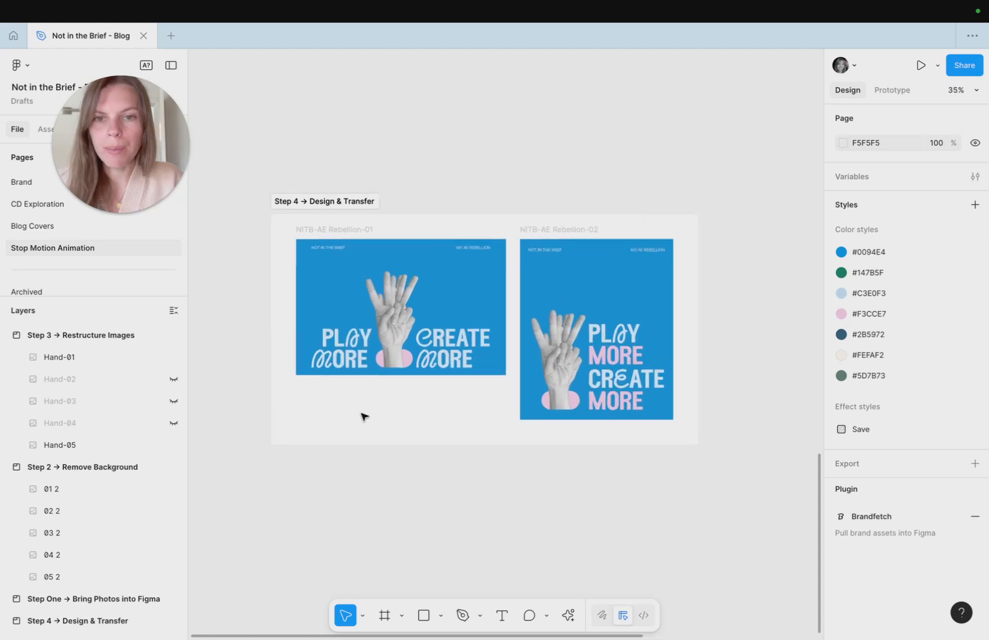
scroll(364, 416, up, 3)
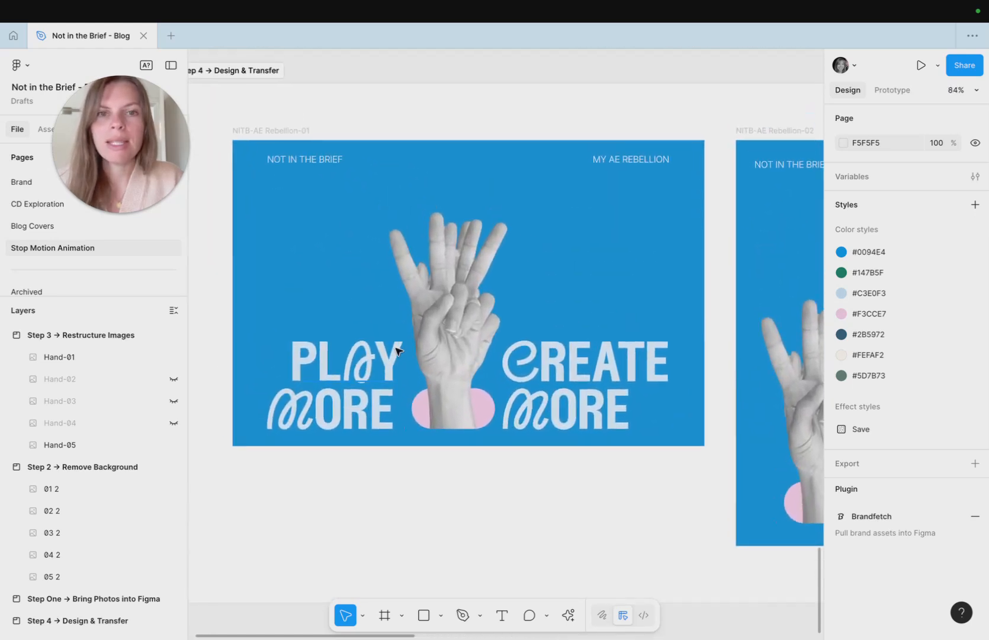
scroll(395, 351, up, 2)
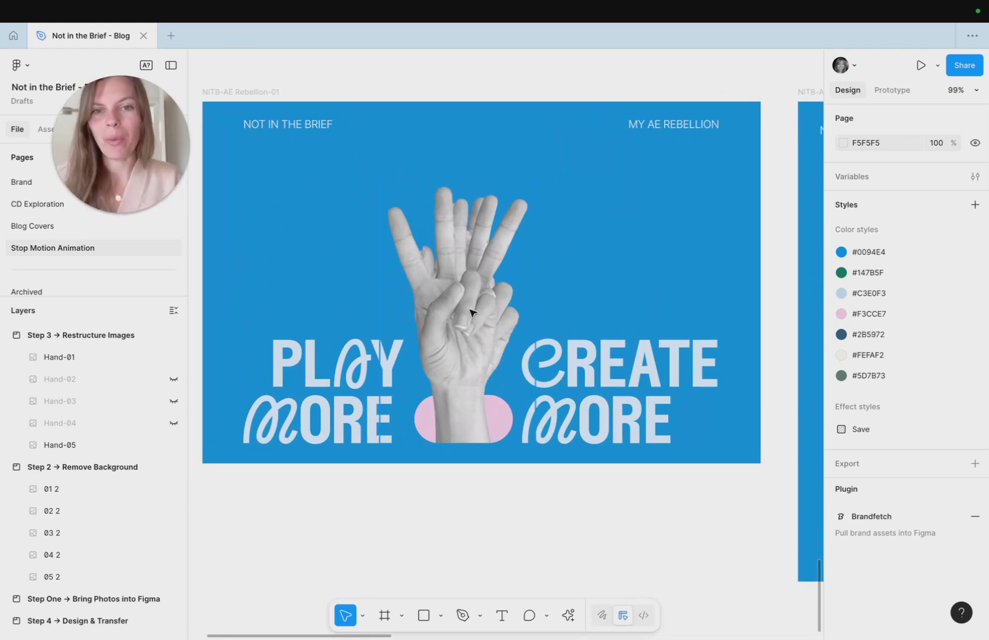
scroll(468, 337, up, 5)
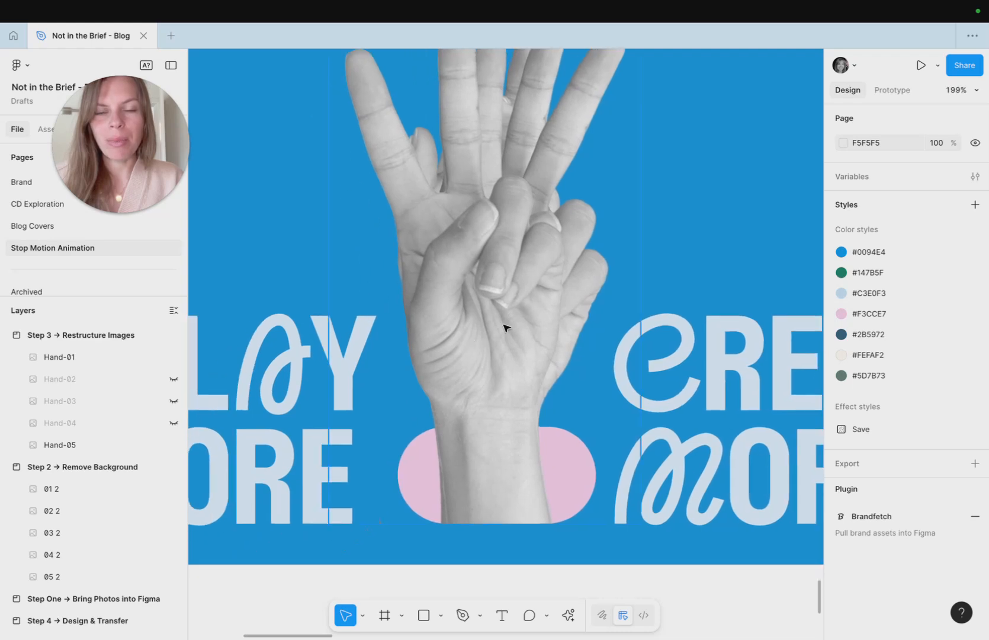
scroll(483, 506, up, 5)
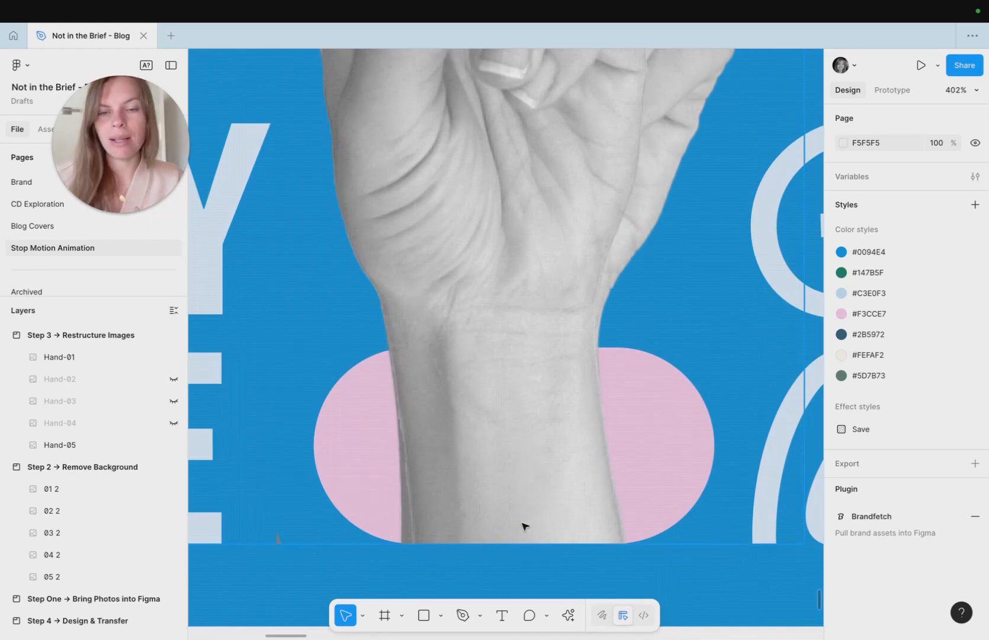
scroll(525, 526, down, 2)
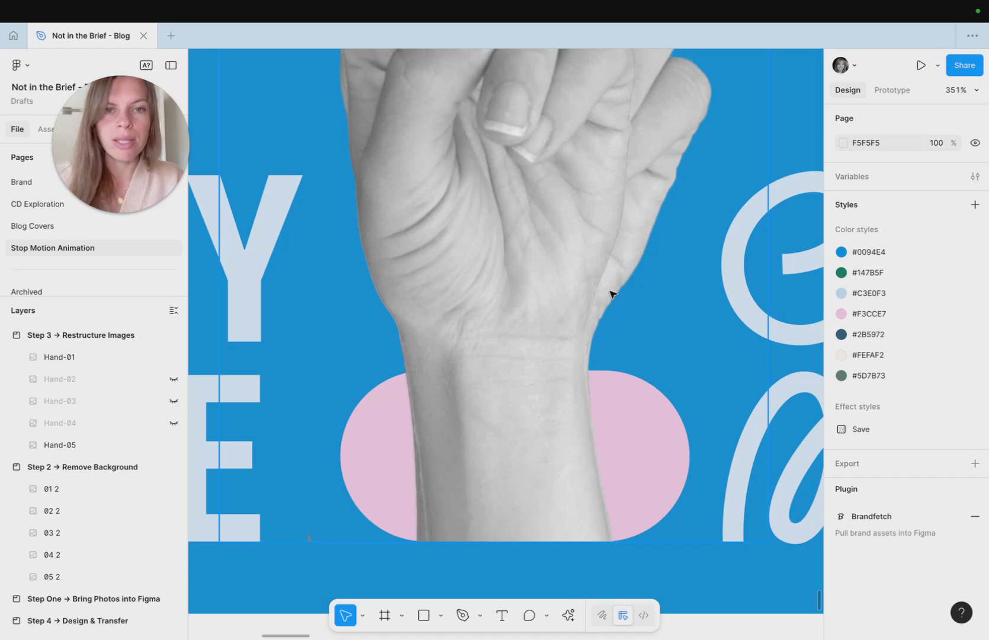
scroll(611, 293, down, 5)
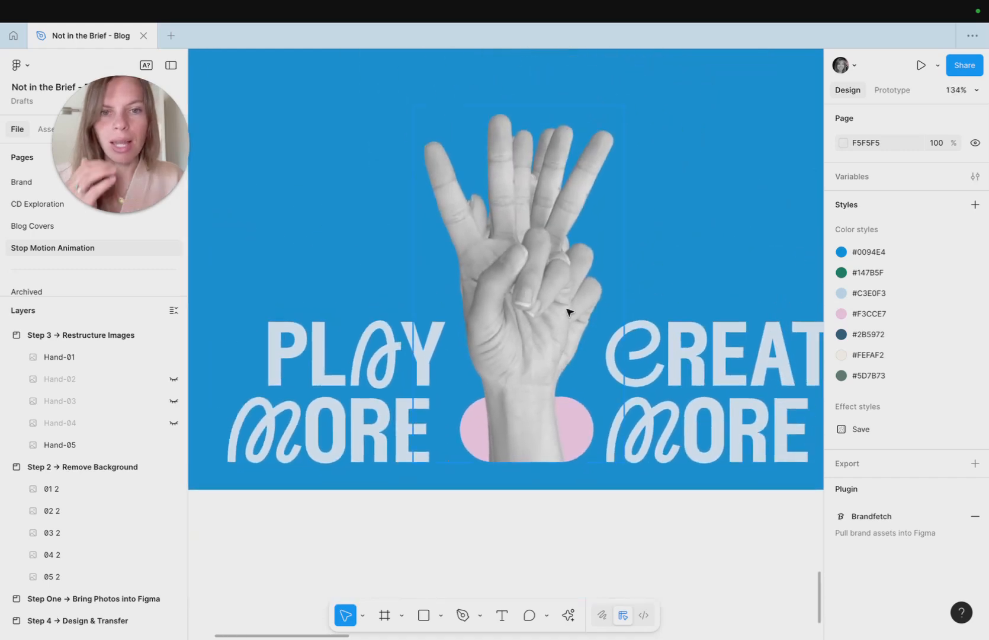
scroll(568, 311, down, 3)
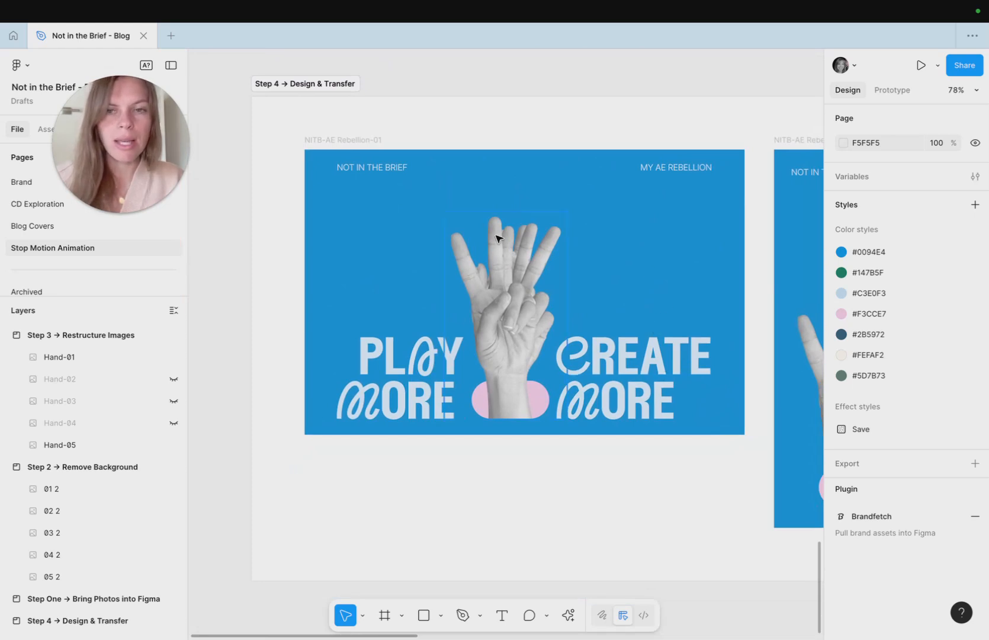
scroll(626, 258, down, 3)
scroll(626, 259, down, 2)
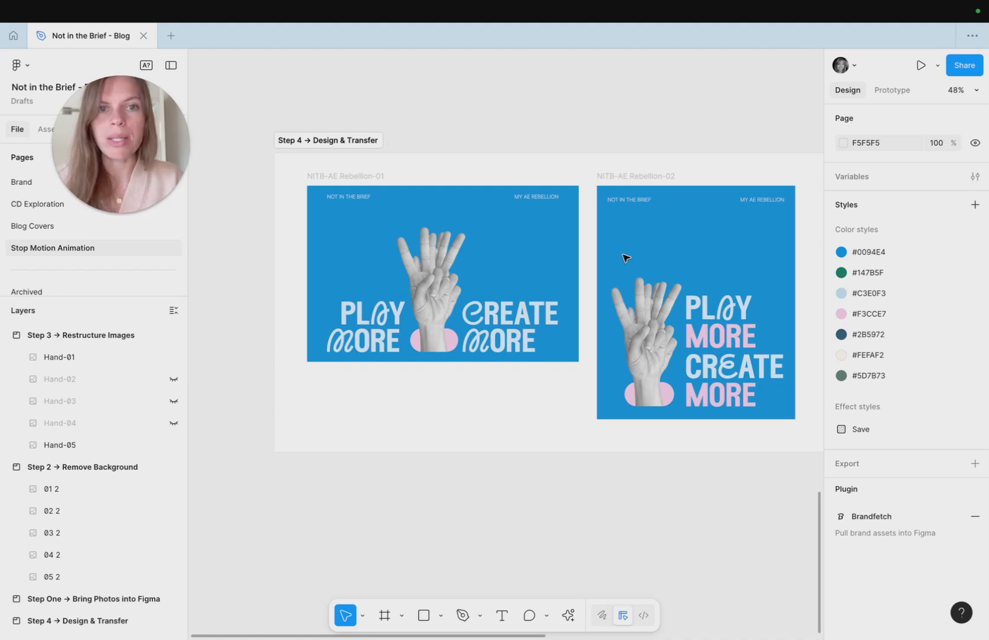
- Select the NITB-AE Rebellion-01 frame and run the Jitter · Animation for Figma plugin to copy it
click(377, 178)
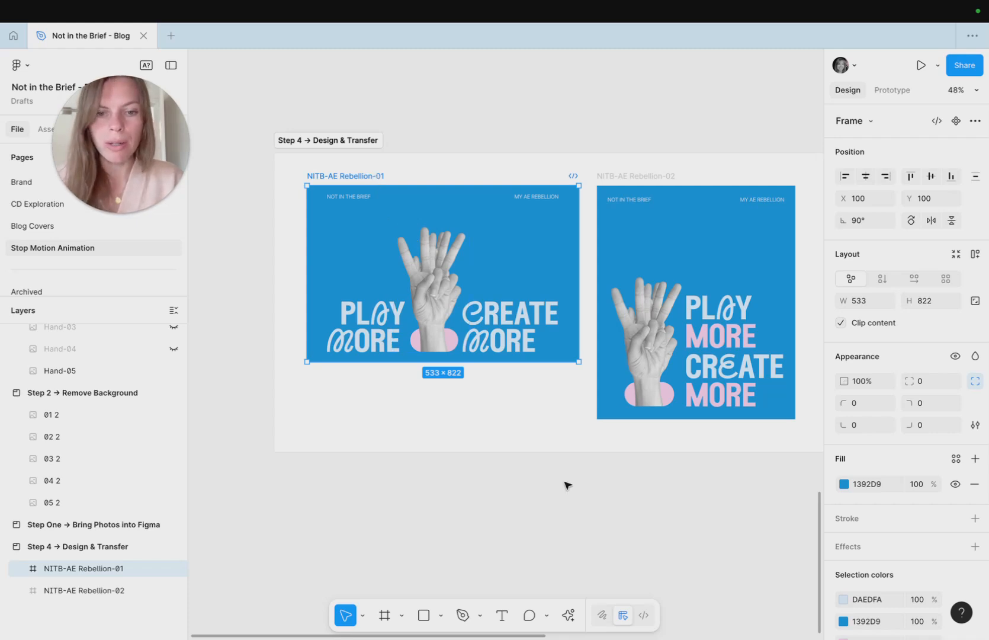
click(576, 618)
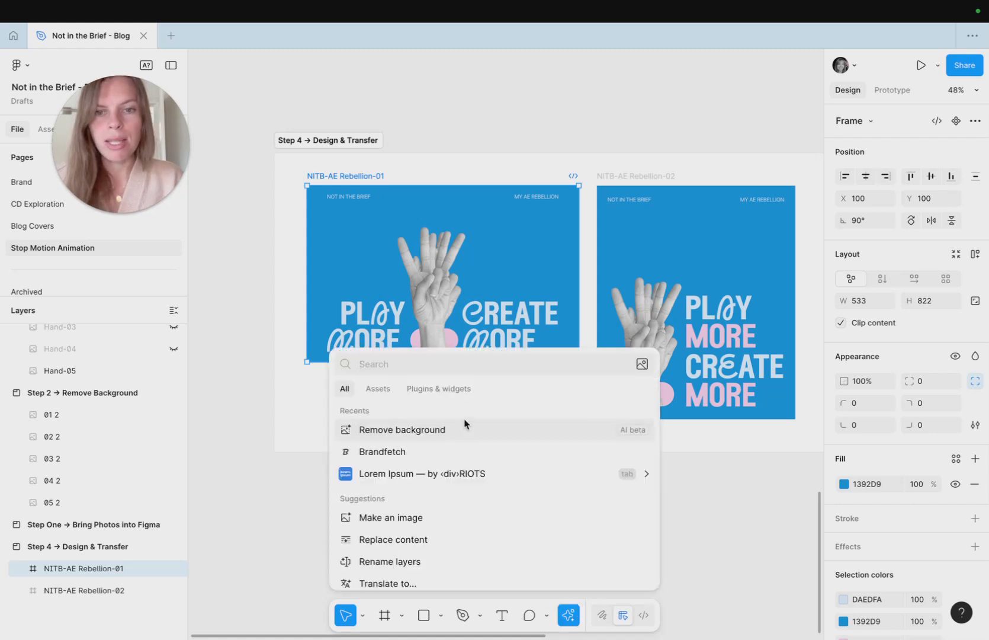
click(436, 391)
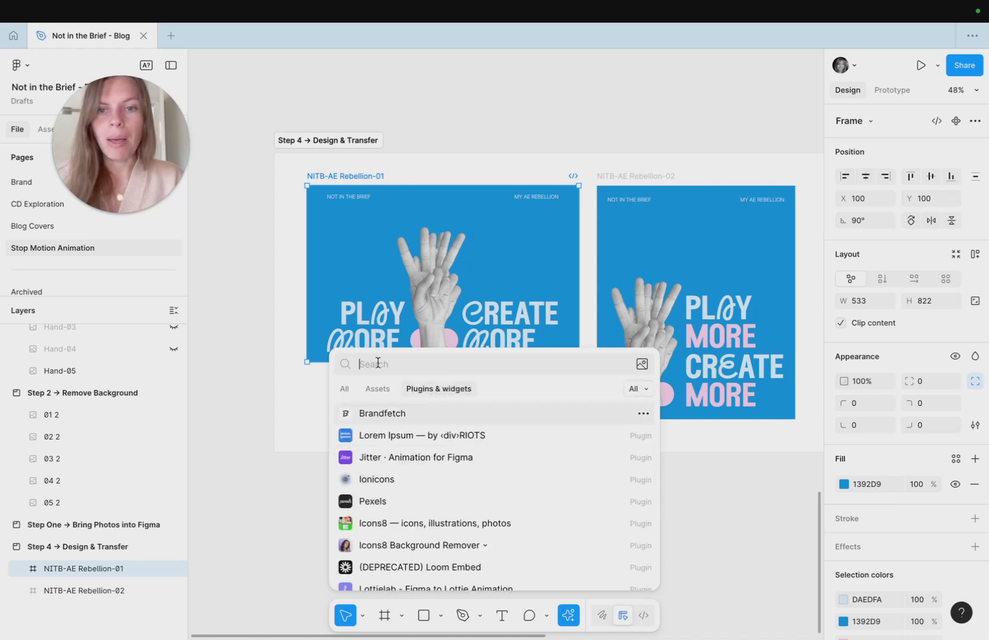
text(jitter)
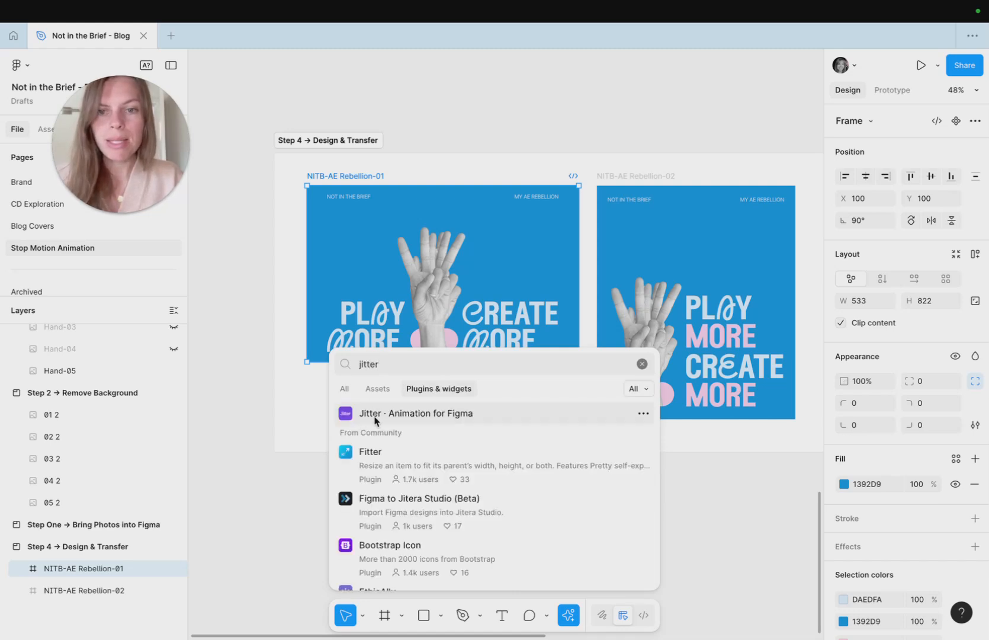
click(374, 418)
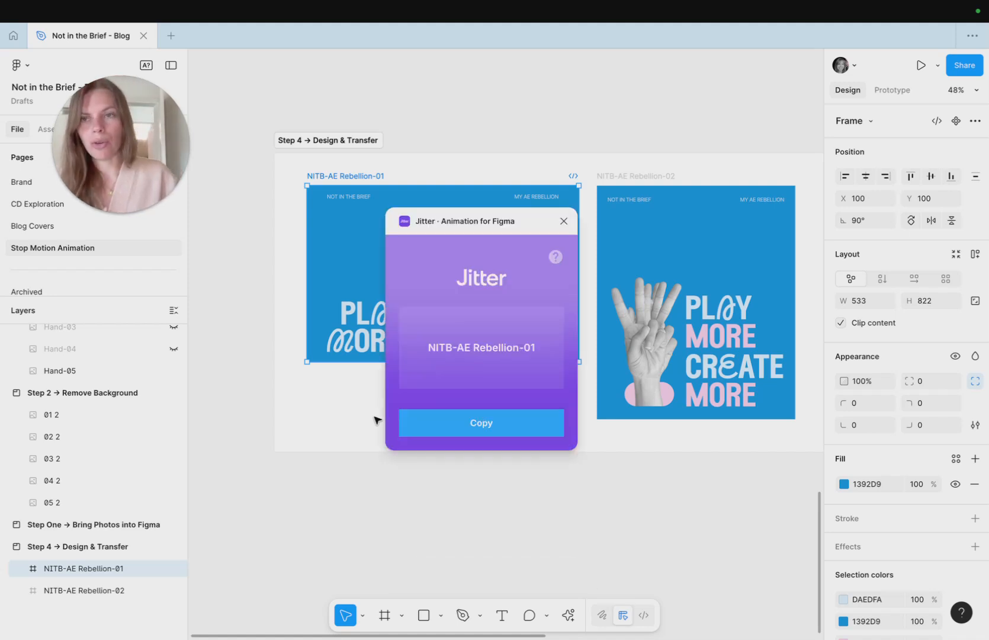
click(465, 425)
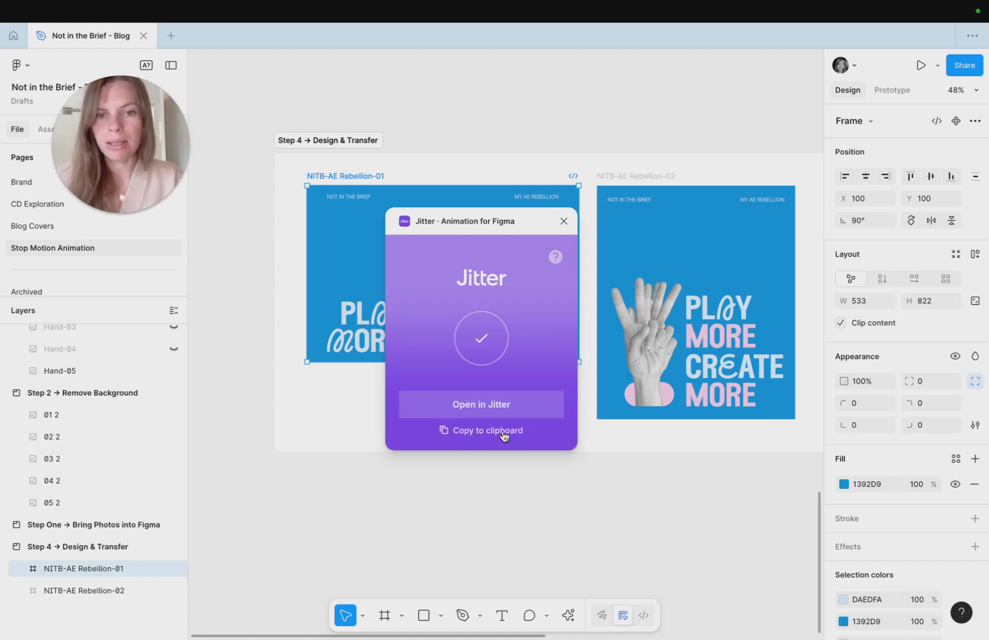
- Close the plugin dialog and open the transferred design in Jitter
click(563, 221)
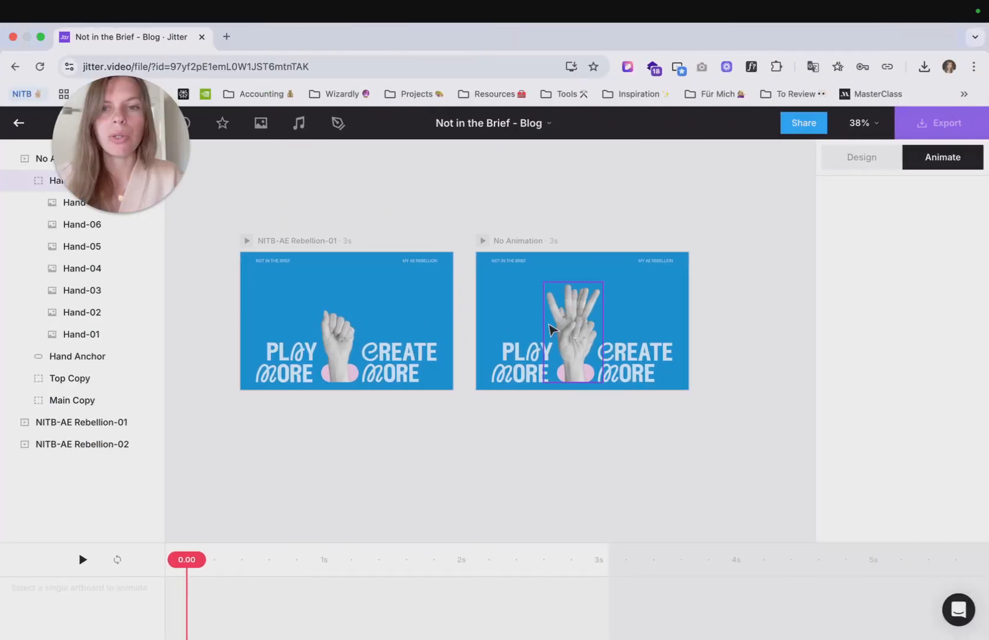
click(474, 244)
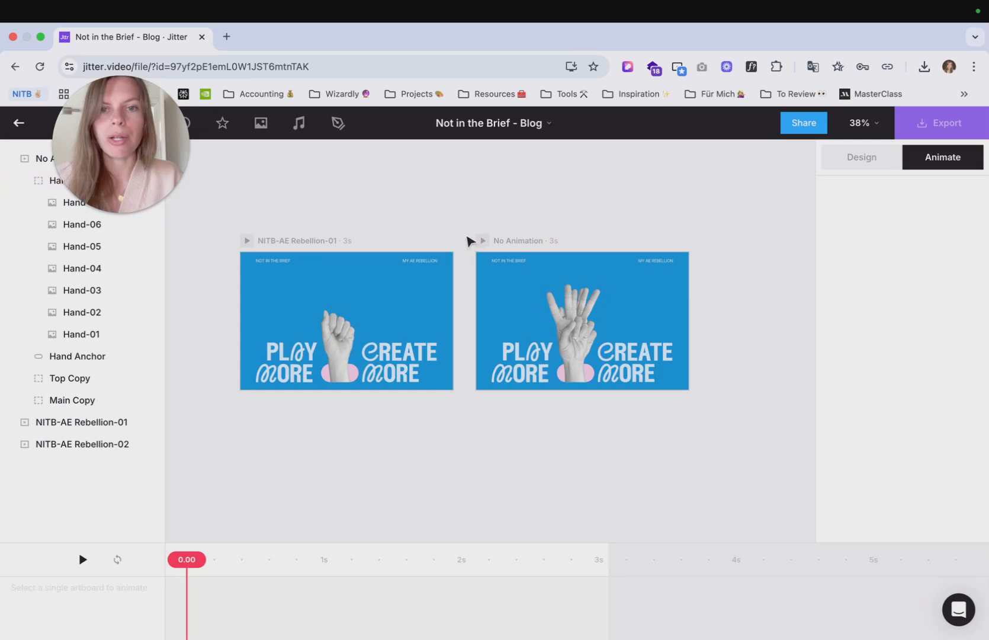
- Examine the imported artboards in Jitter and select the No Animation artboard
click(320, 244)
scroll(272, 272, up, 5)
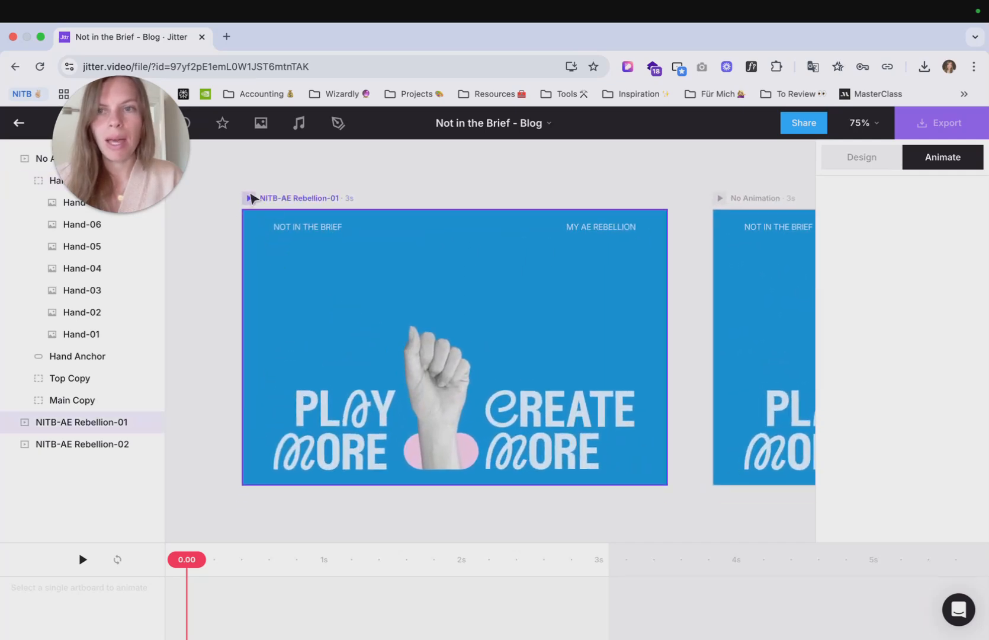
click(251, 197)
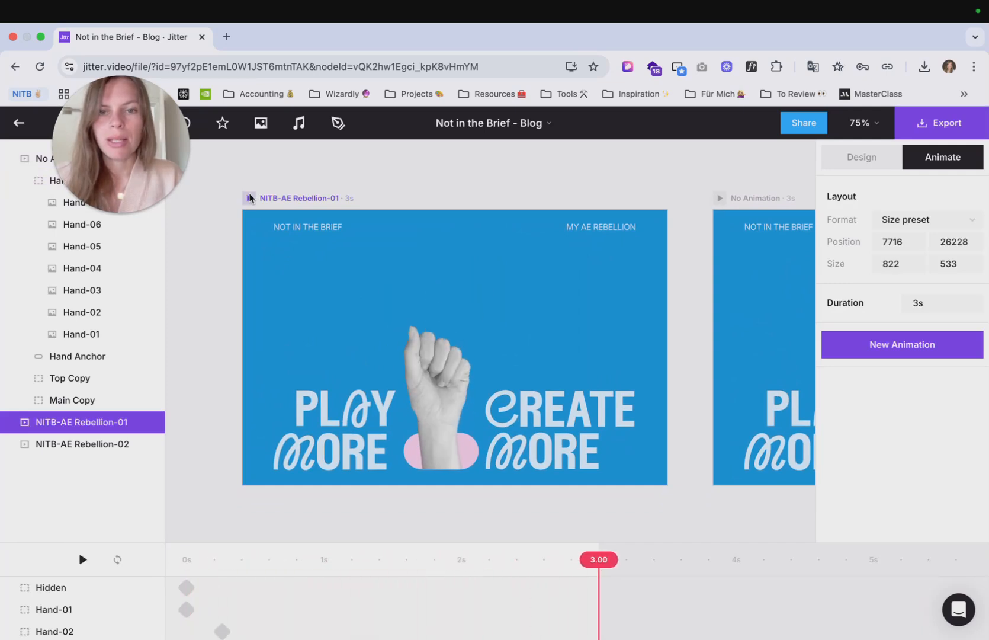
click(301, 192)
scroll(300, 192, right, 2)
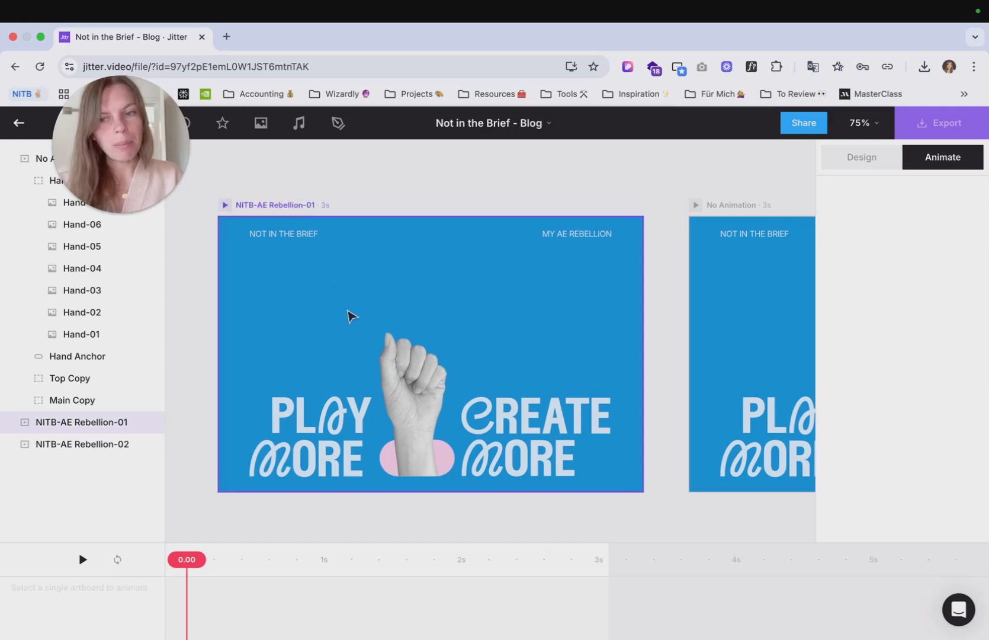
scroll(350, 316, right, 4)
scroll(350, 316, right, 5)
scroll(463, 347, right, 1)
scroll(484, 358, up, 3)
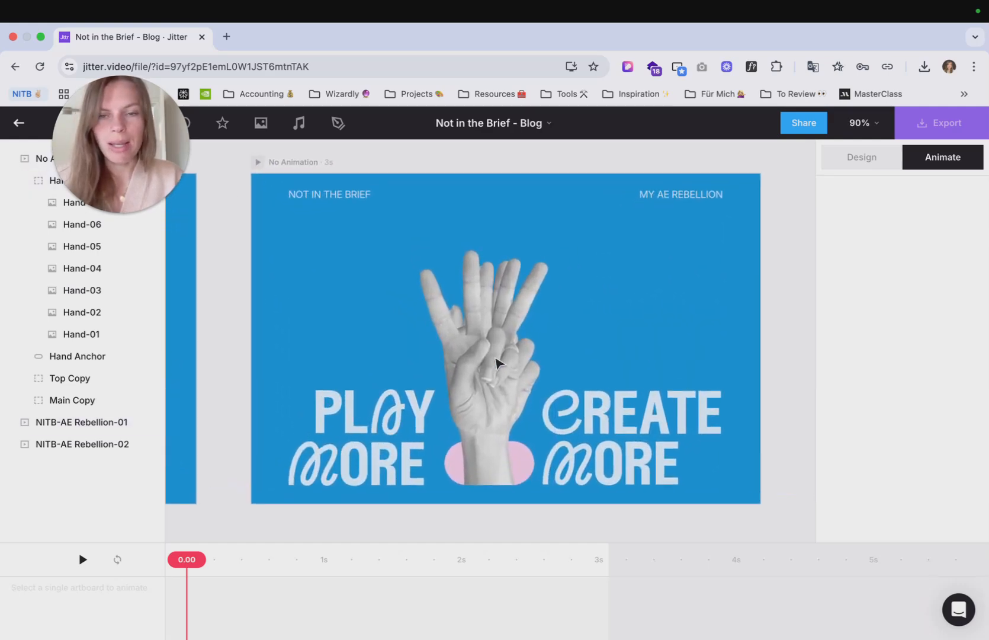
drag(310, 161, 408, 163)
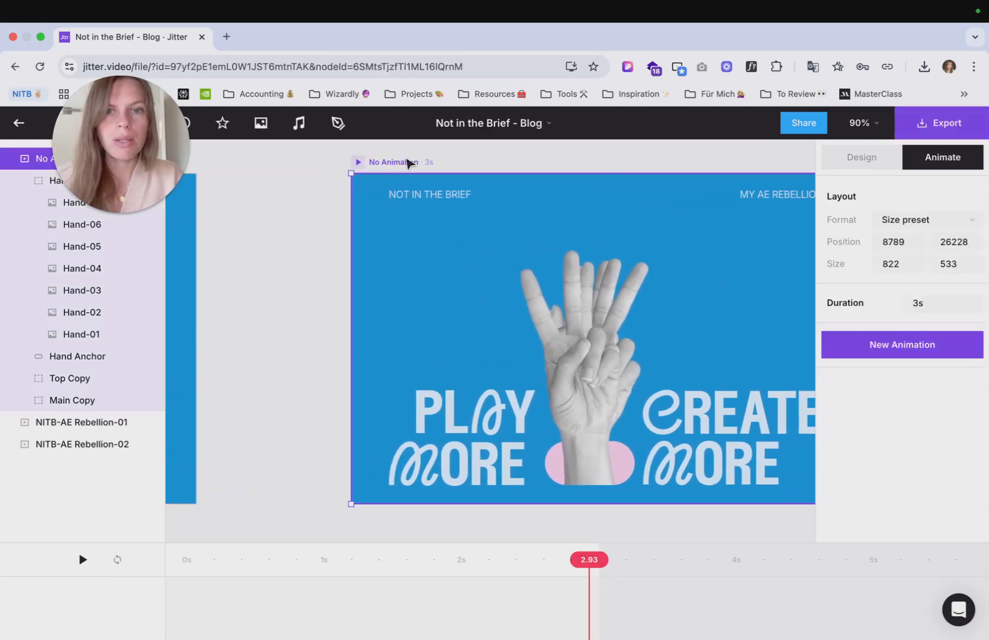
scroll(408, 163, right, 2)
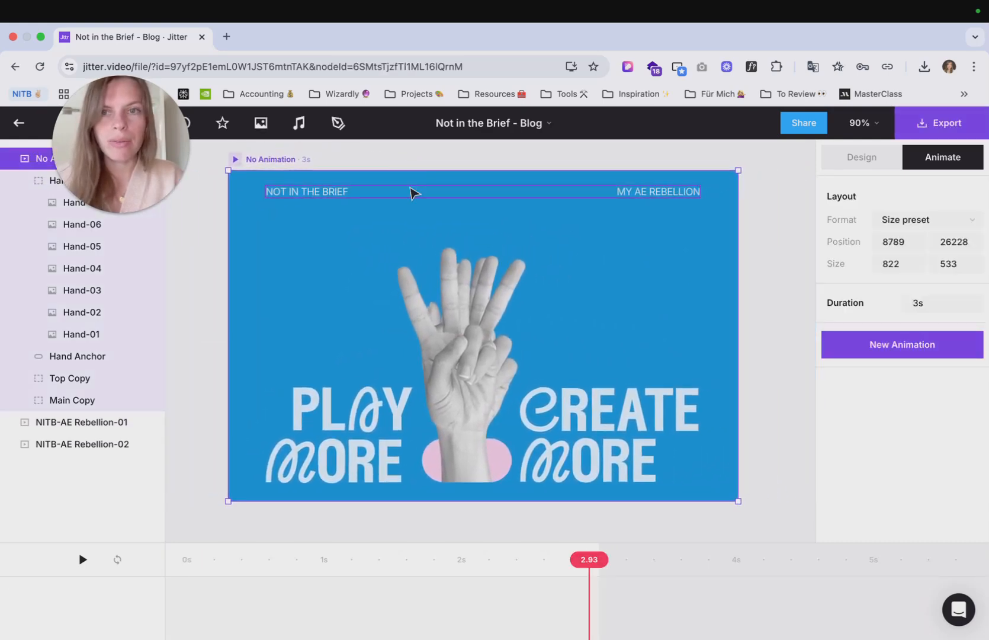
- Add a custom Hide animation to the Hand-02 layer
click(89, 336)
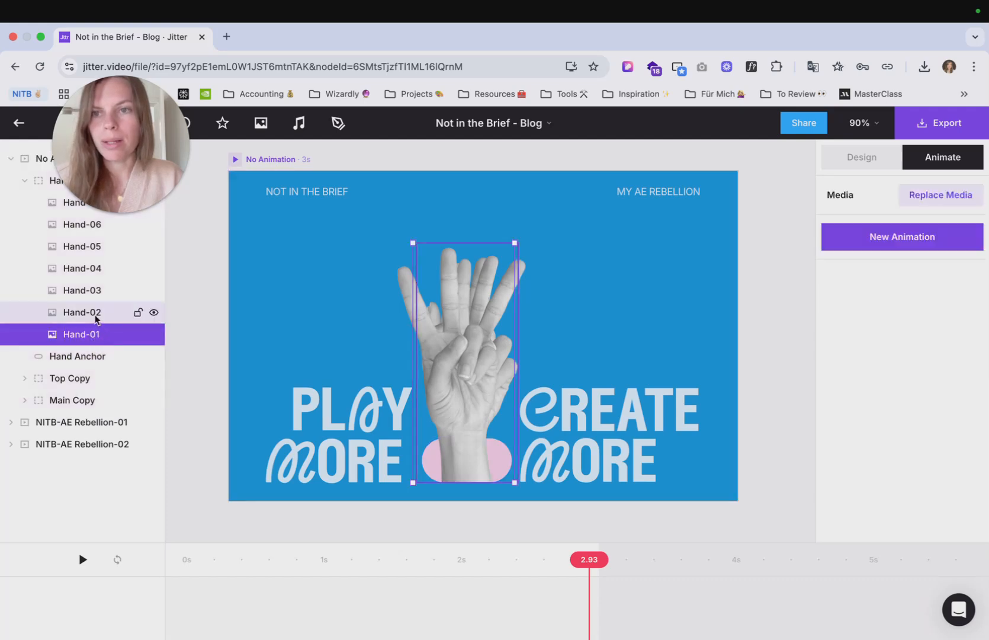
click(96, 319)
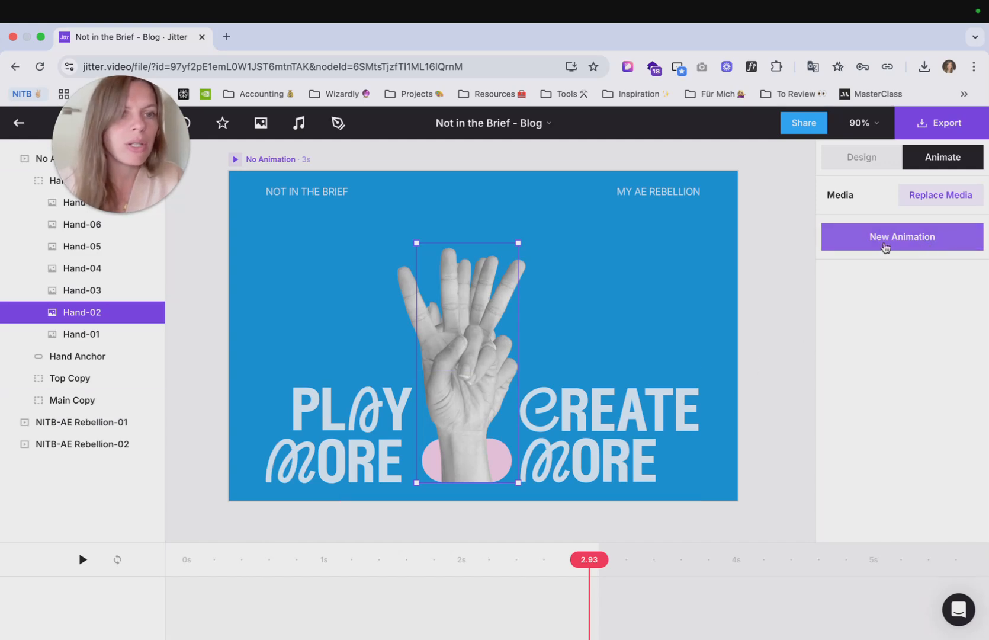
click(886, 246)
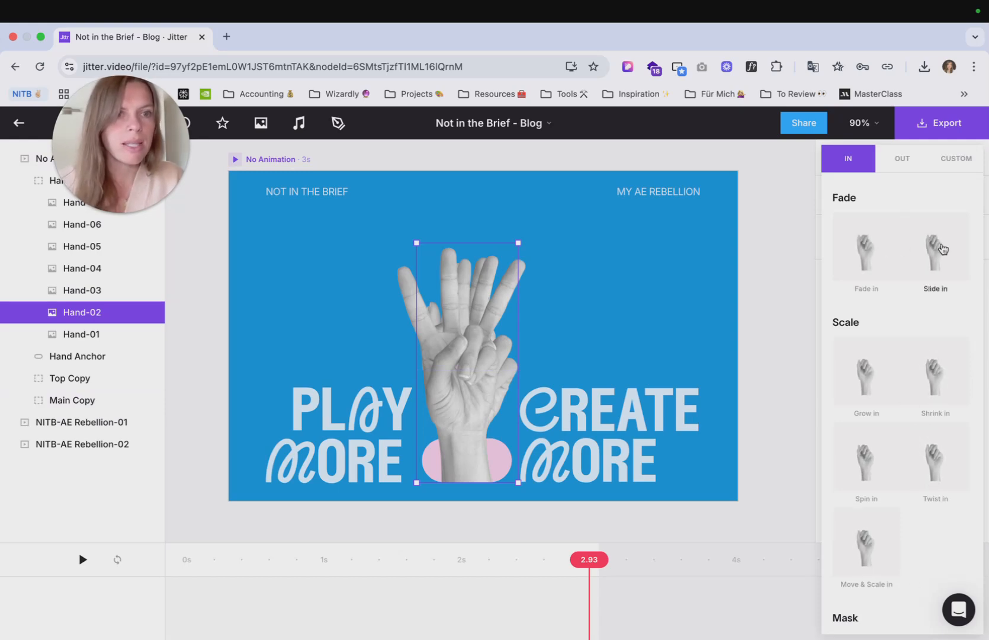
click(956, 160)
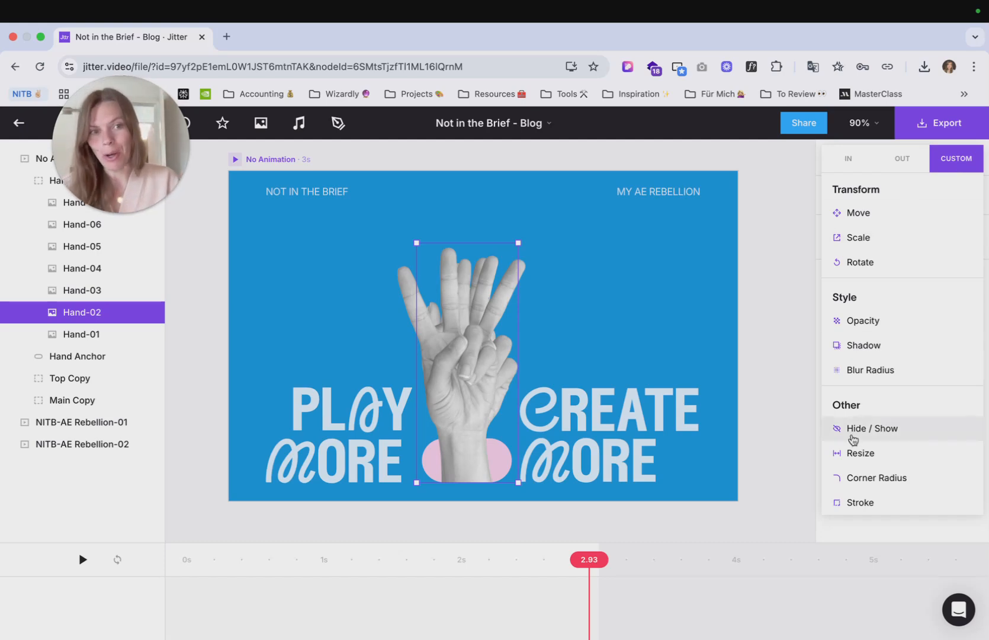
click(853, 439)
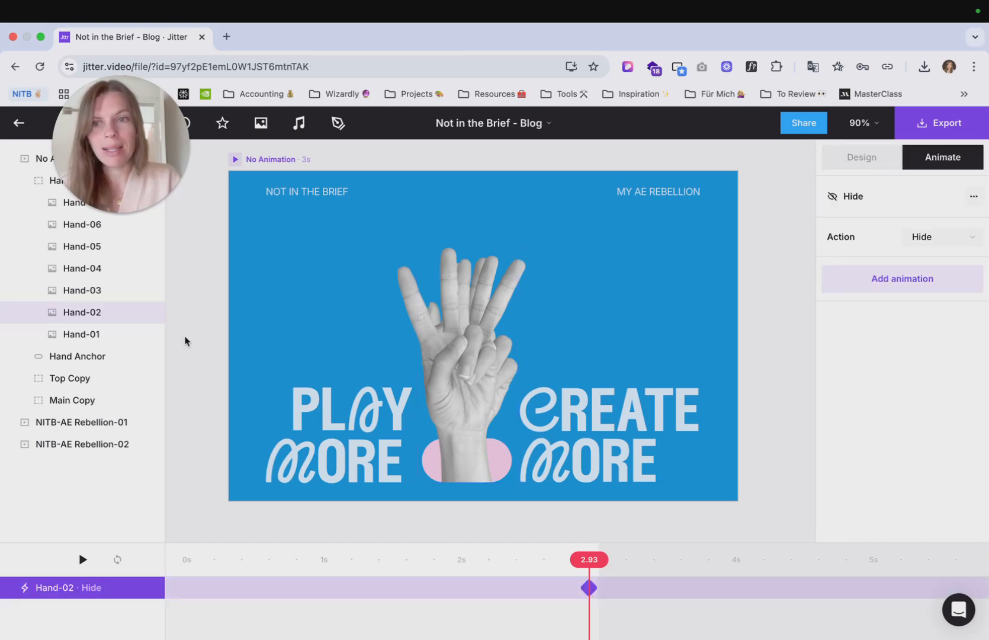
- Add custom Hide animations to the Hand-03 and Hand-04 layers
click(104, 292)
click(910, 233)
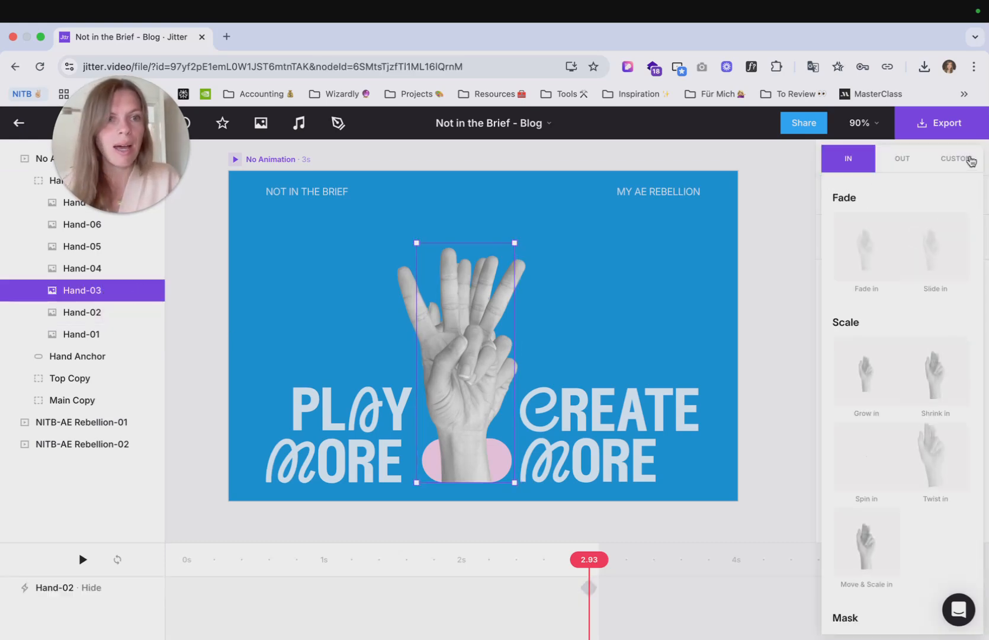
click(972, 161)
click(888, 428)
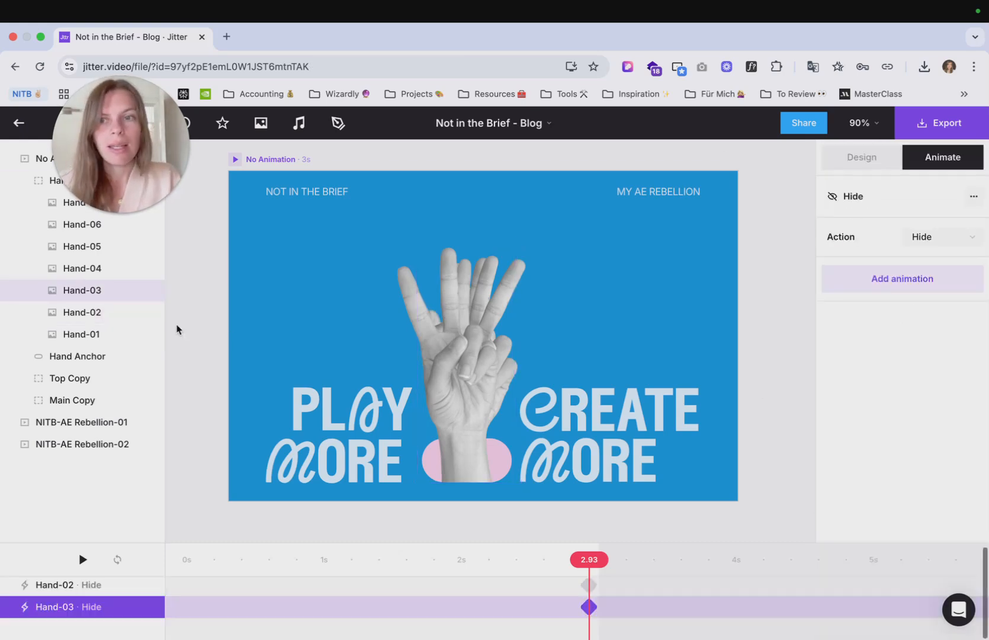
click(94, 267)
click(861, 237)
click(951, 171)
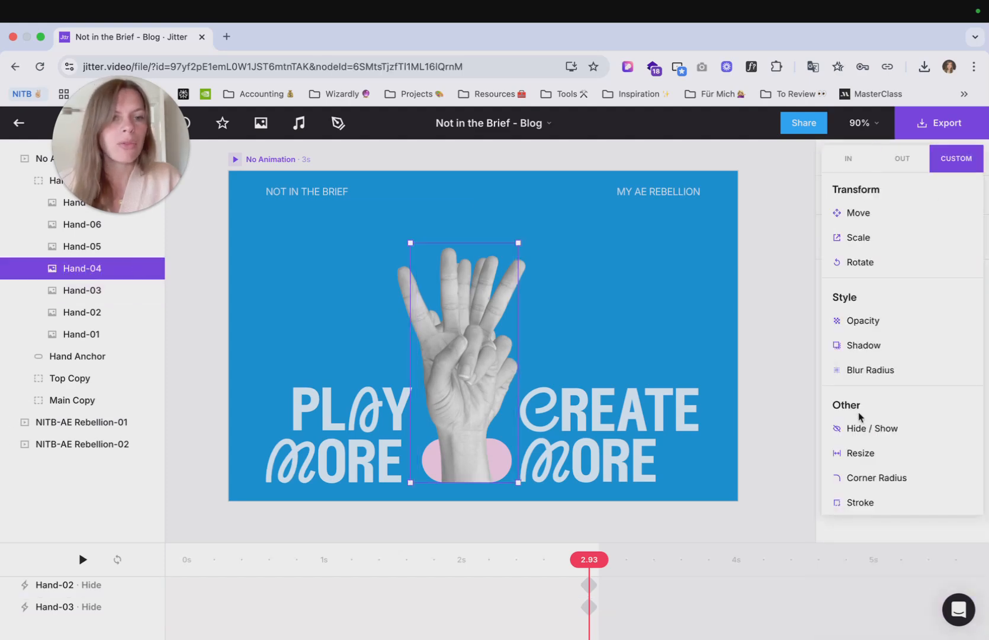
click(867, 433)
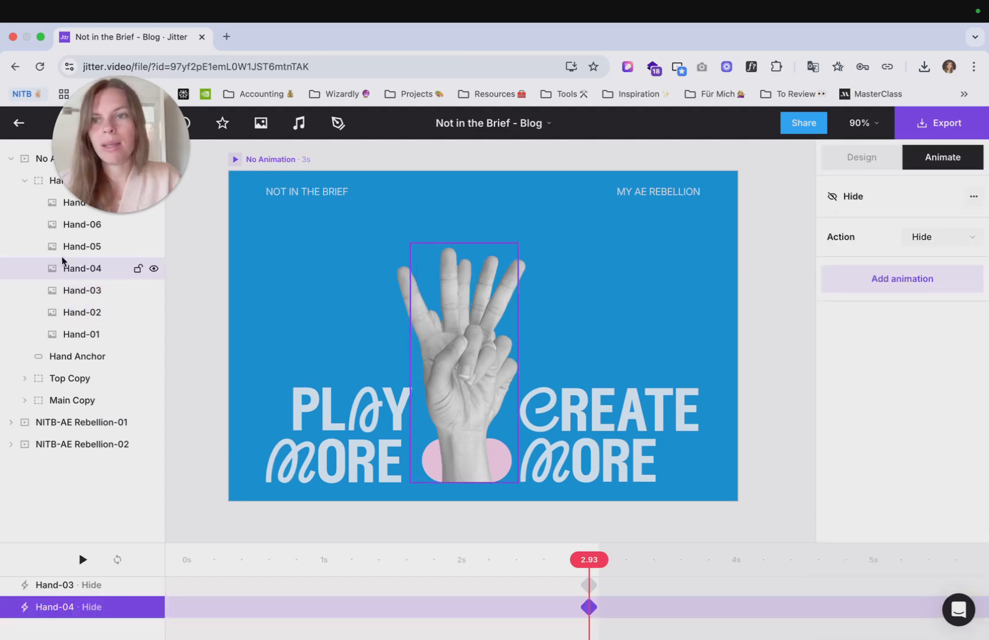
- Add custom Hide animations to the Hand-05 and Hand-06 layers
click(82, 246)
click(935, 238)
click(957, 161)
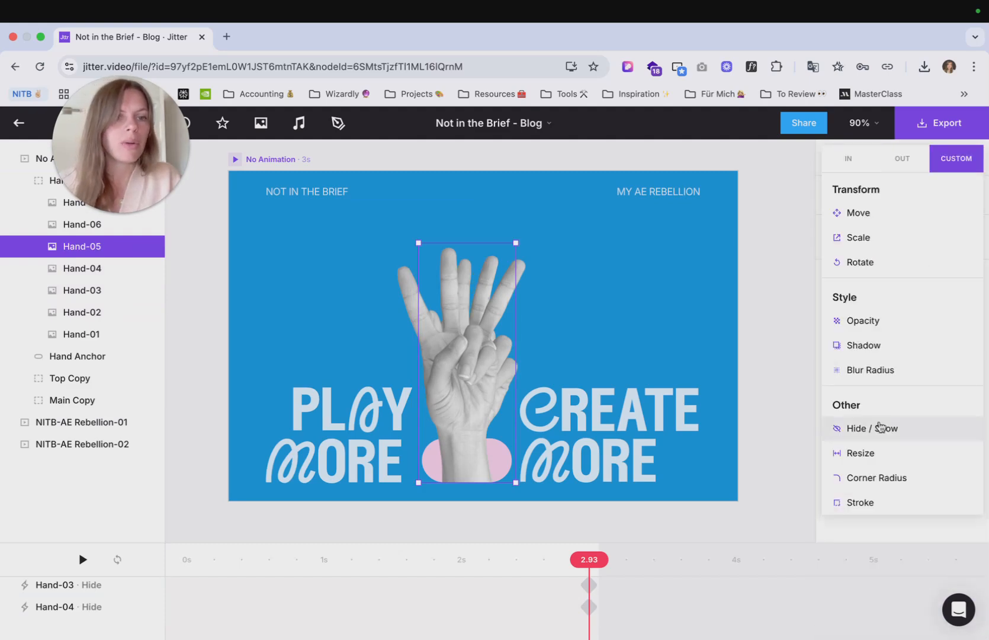
click(869, 428)
click(72, 229)
click(932, 239)
click(957, 160)
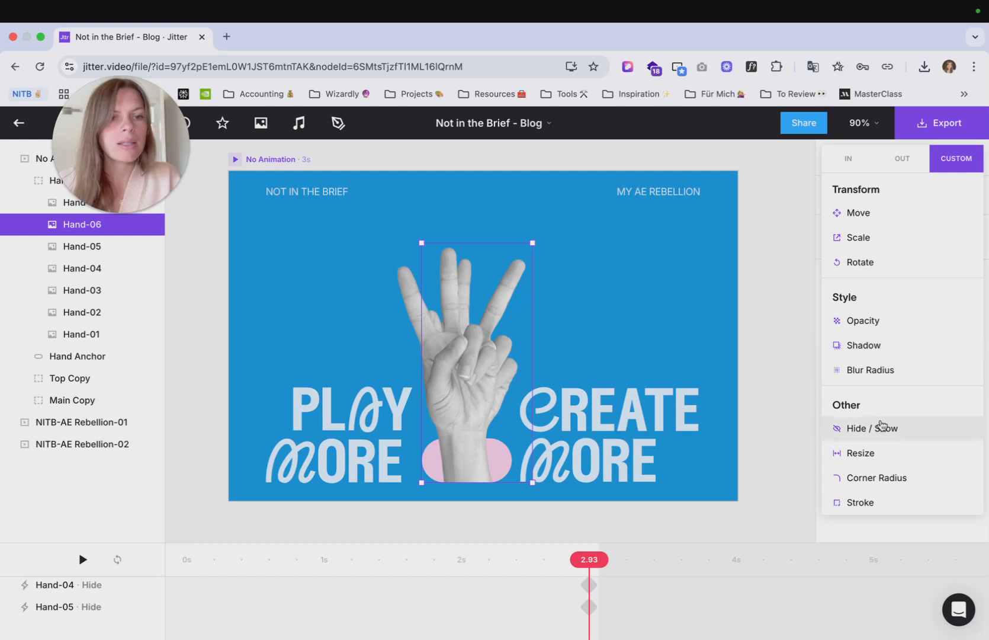
click(884, 427)
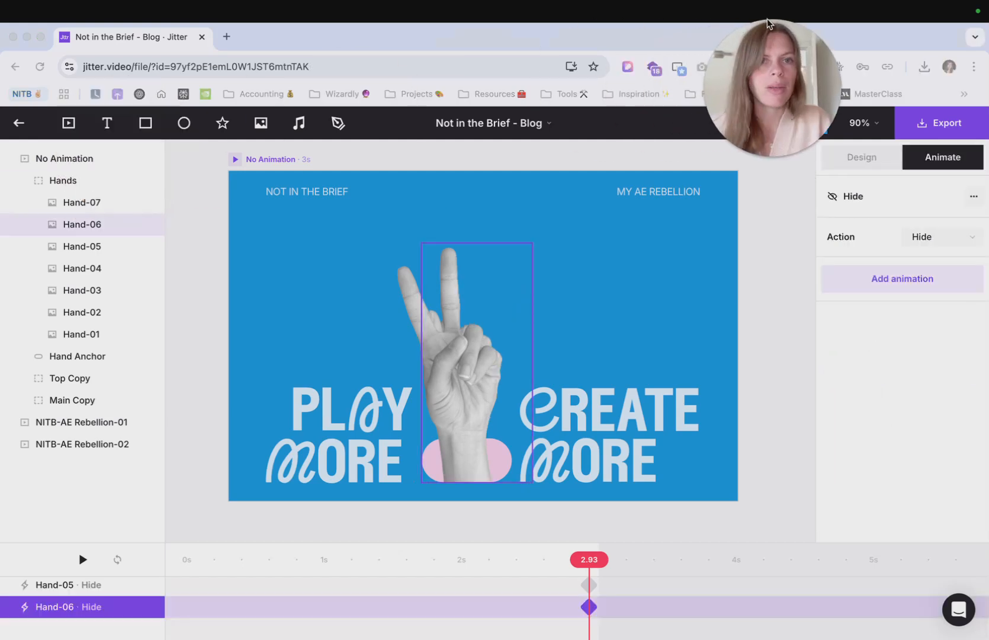
- Add a custom Hide animation to the Hand-07 layer and clear the selection
click(145, 202)
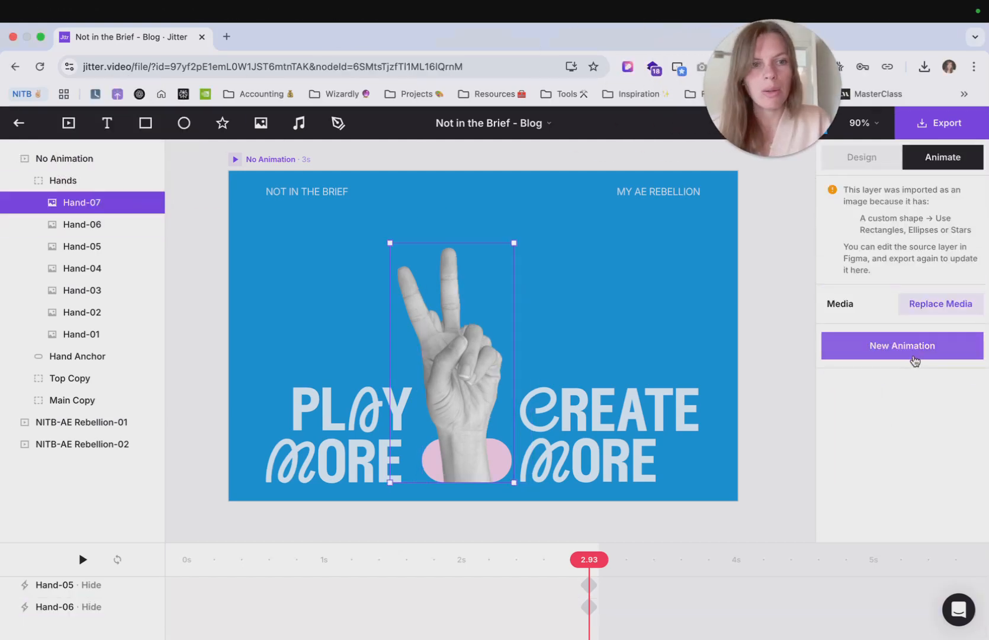
click(915, 351)
click(961, 163)
click(873, 429)
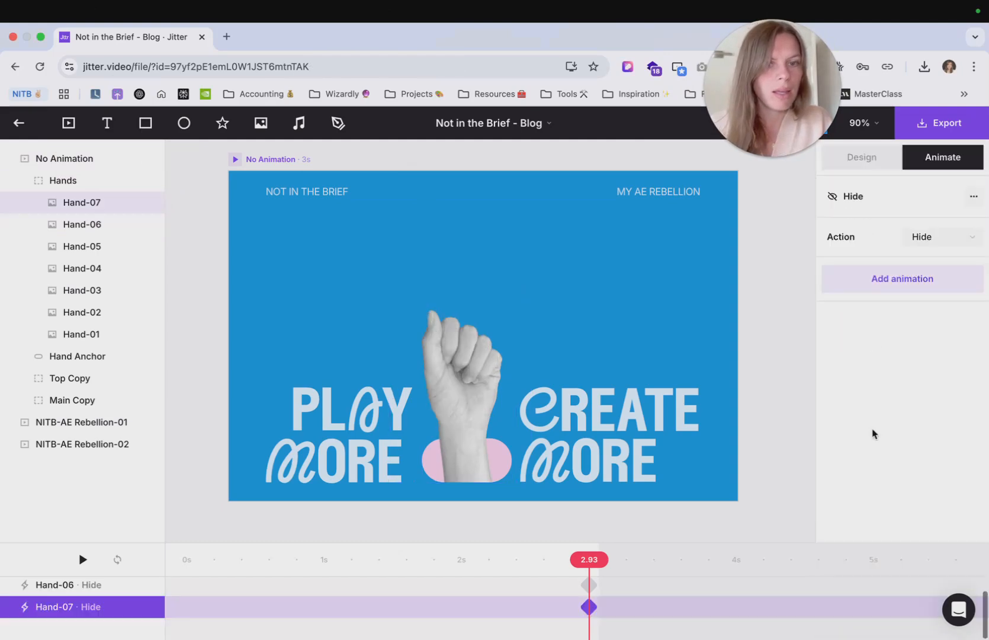
click(780, 390)
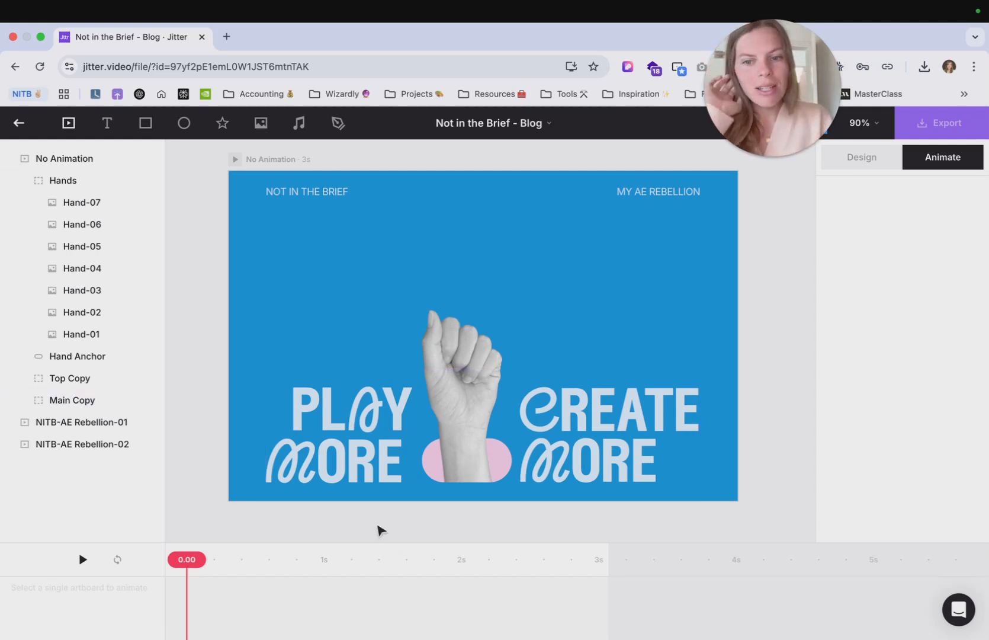
- Enlarge the timeline, then select all six Hide animation tracks and group them into a sequence
drag(380, 541, 376, 415)
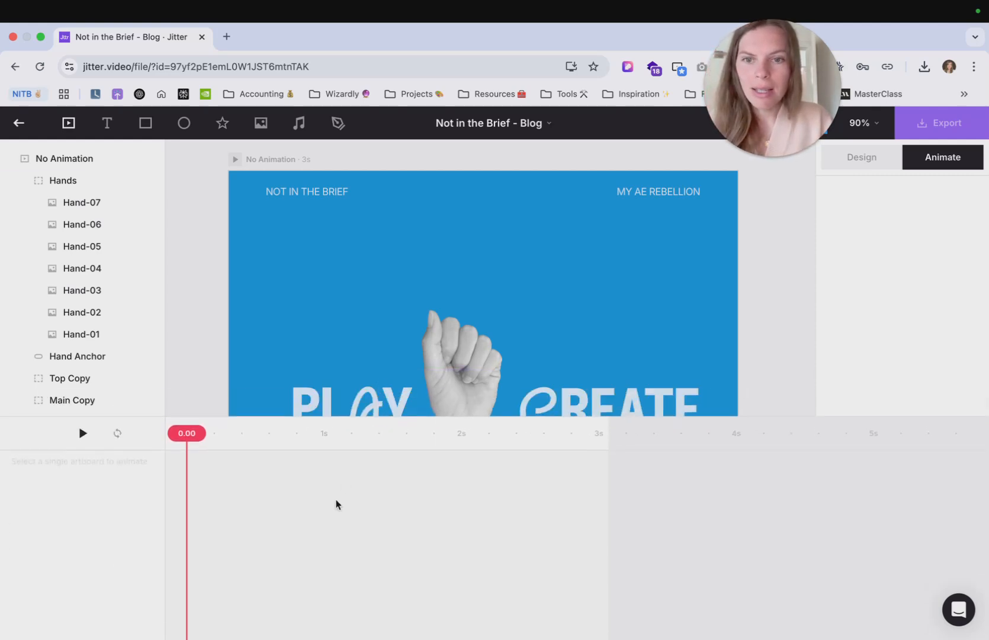
scroll(376, 344, down, 2)
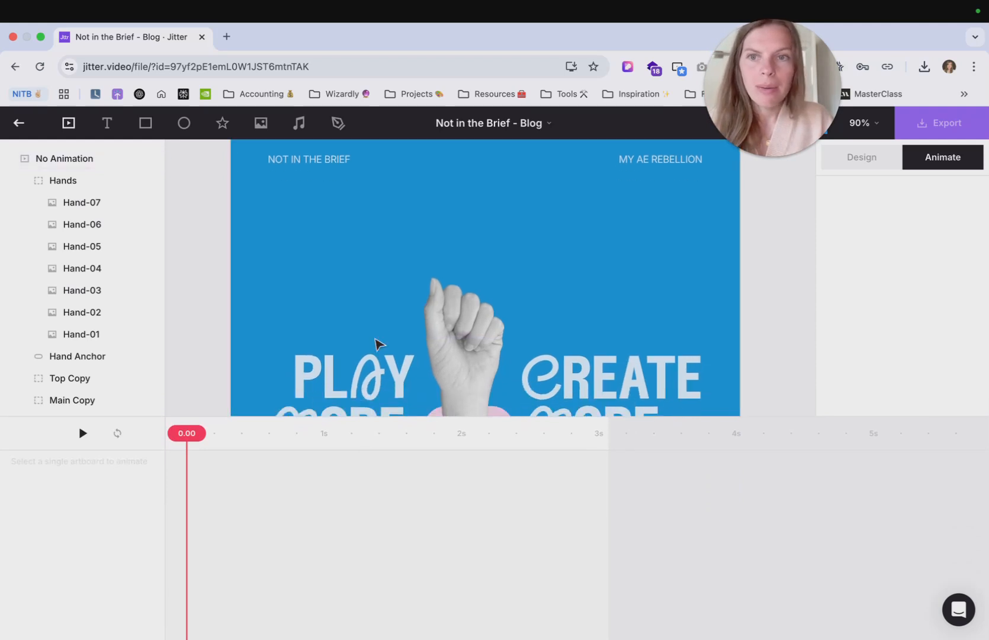
scroll(376, 344, down, 3)
click(319, 179)
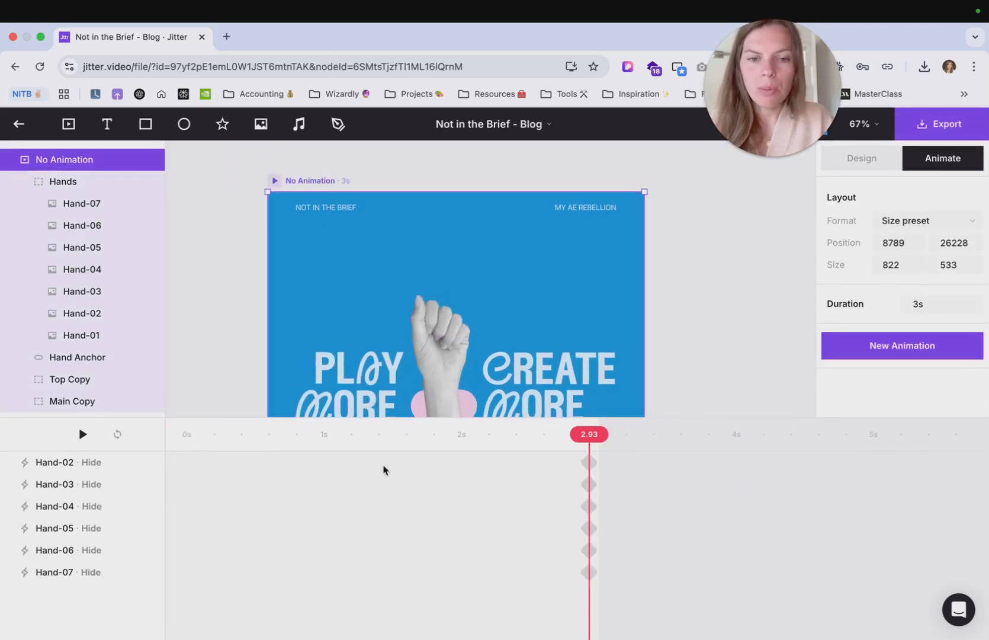
click(91, 575)
shift+click(105, 465)
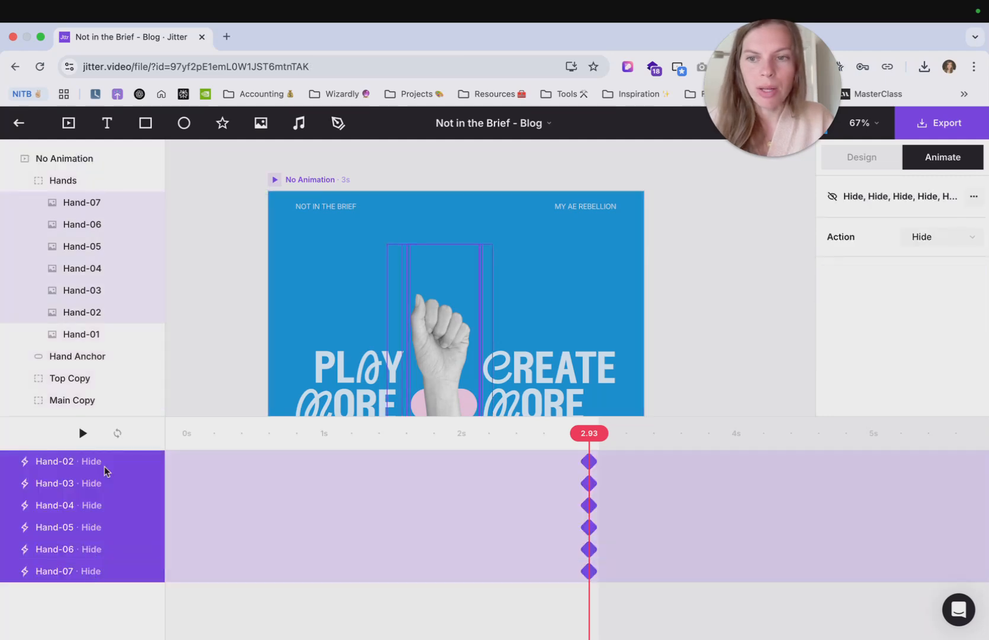
key(super+g)
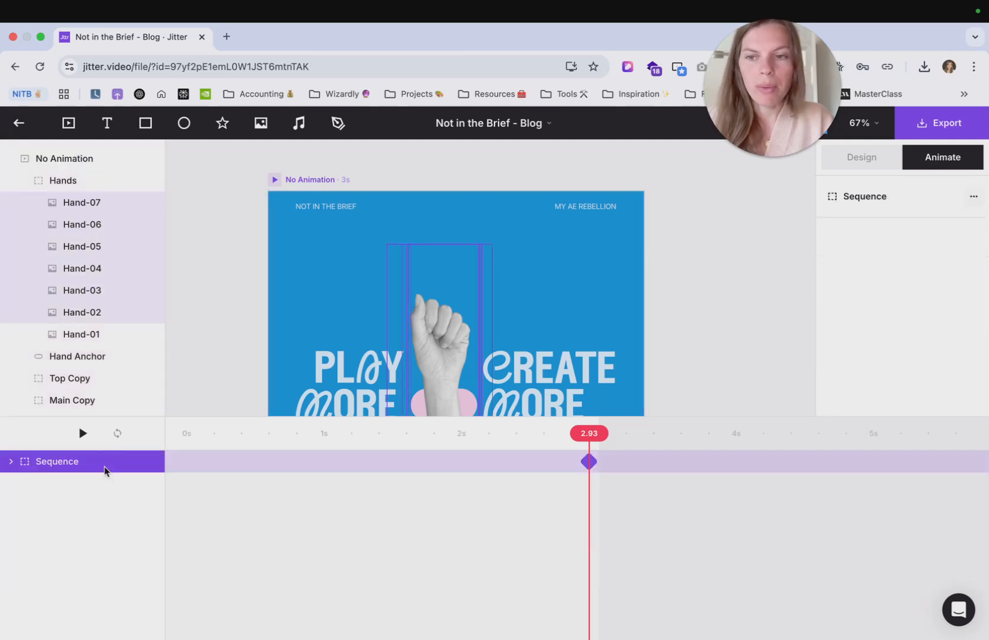
- Rename the new sequence as Hide
double_click(71, 464)
text(Hi)
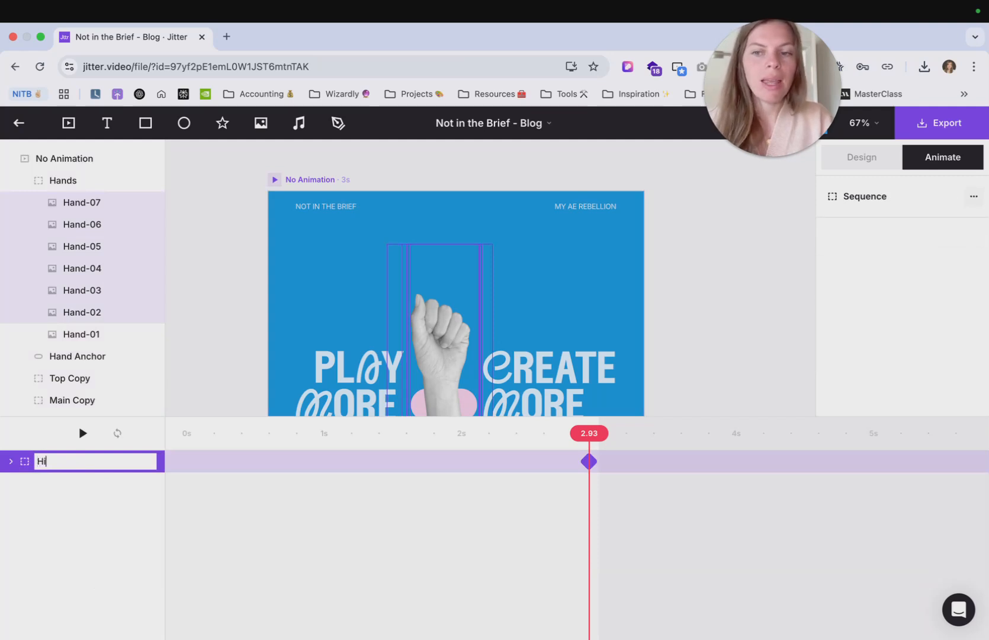
key(Return)
click(371, 516)
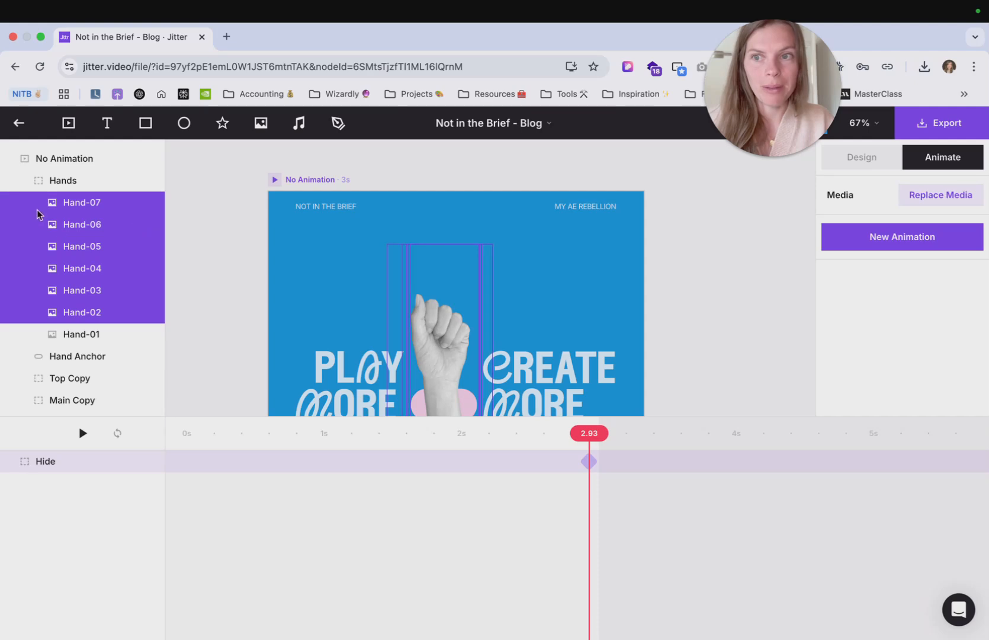
- Move the Hide sequence's keyframe to the start of the timeline at 0.00
click(584, 467)
drag(596, 467, 167, 483)
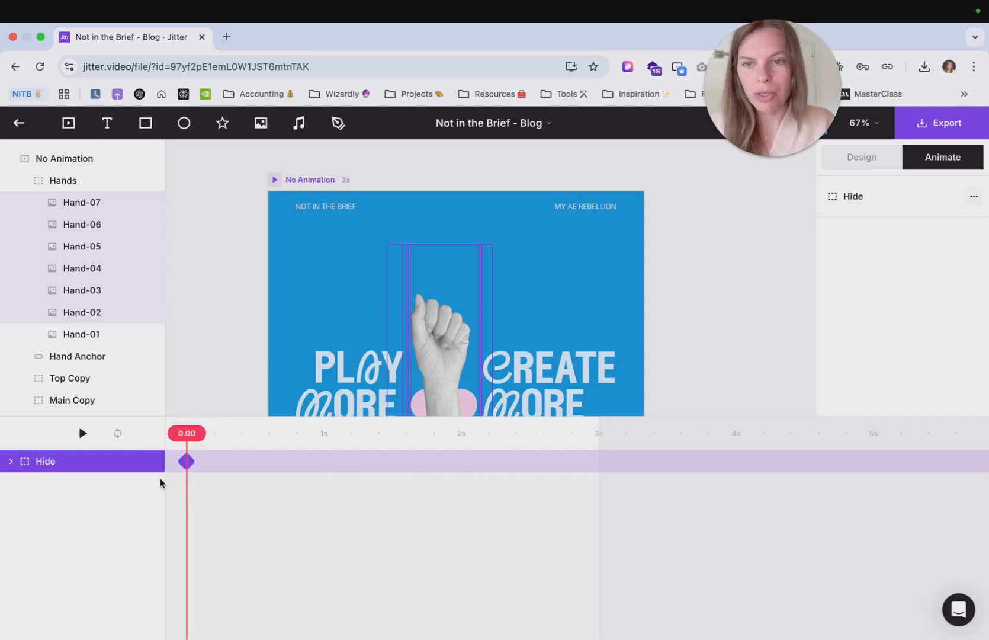
- Add a custom Hide animation to the Hand-01 layer at 0.25 s on the timeline
click(201, 358)
scroll(201, 358, down, 2)
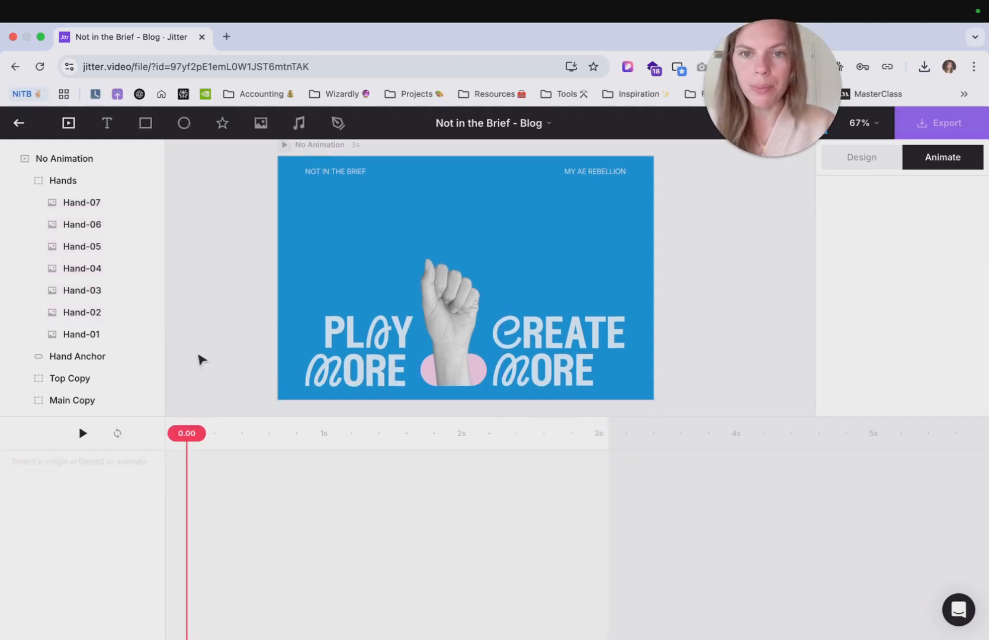
click(387, 290)
click(388, 410)
drag(385, 427, 386, 466)
scroll(419, 403, up, 3)
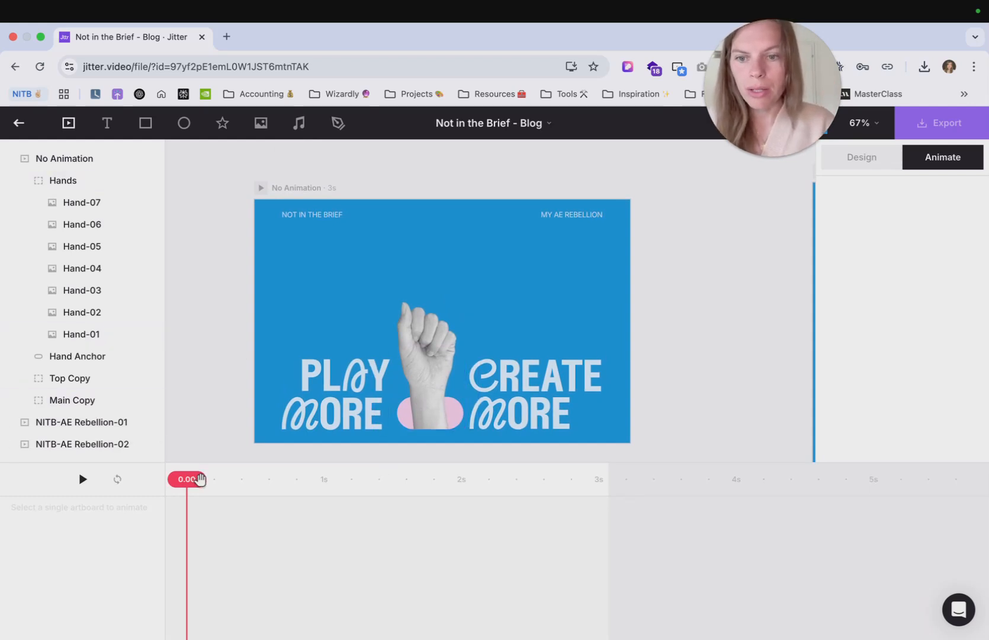
click(99, 336)
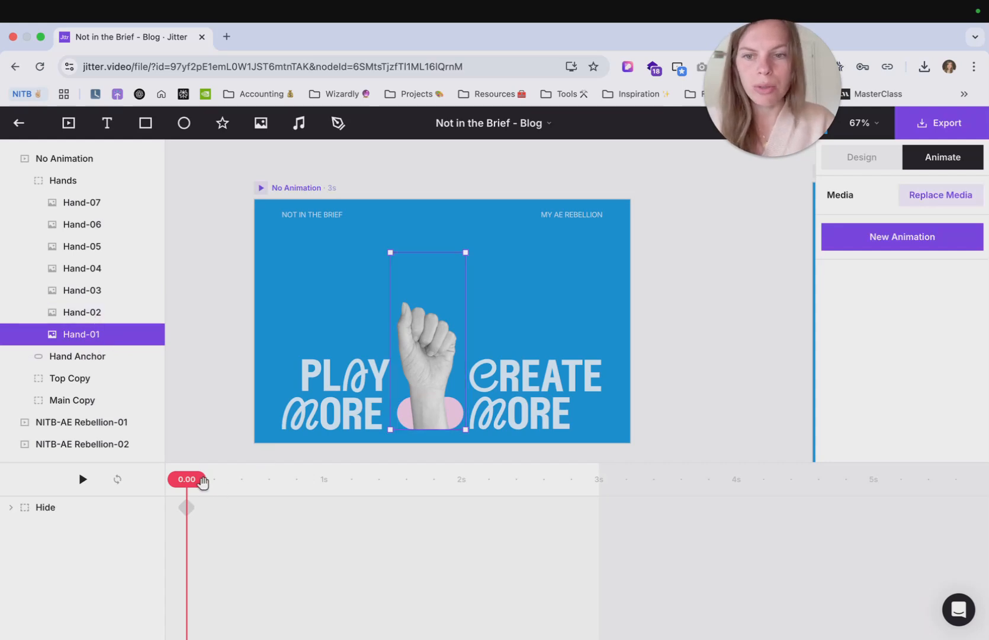
drag(204, 483, 236, 488)
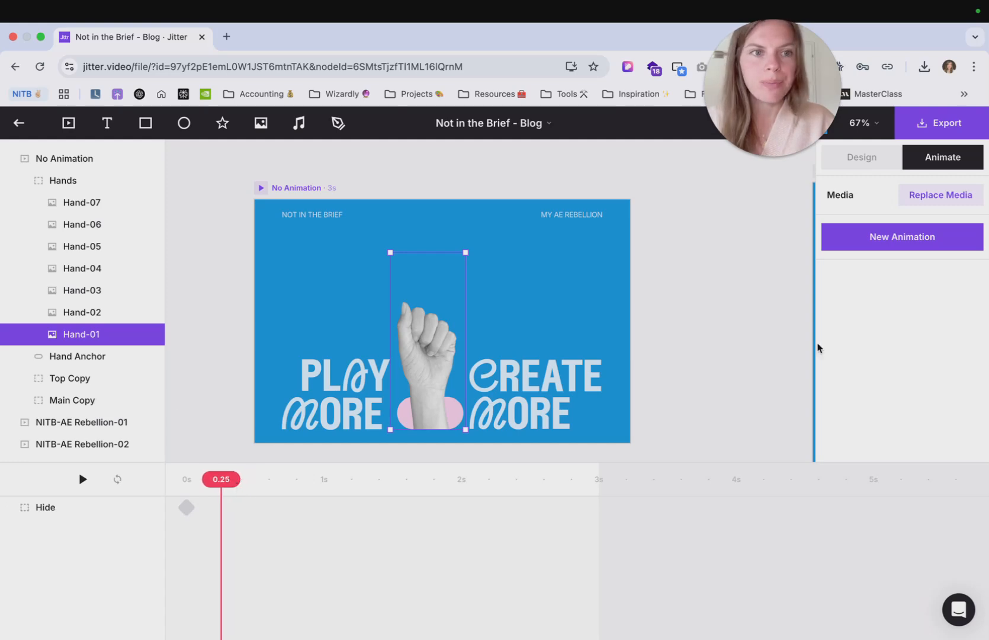
click(905, 243)
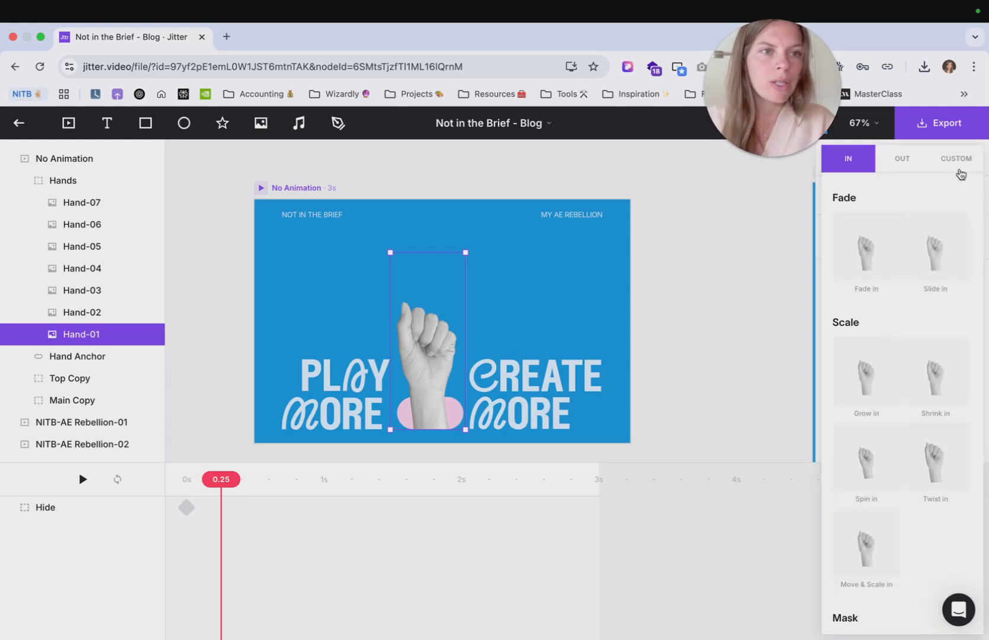
click(959, 170)
click(860, 427)
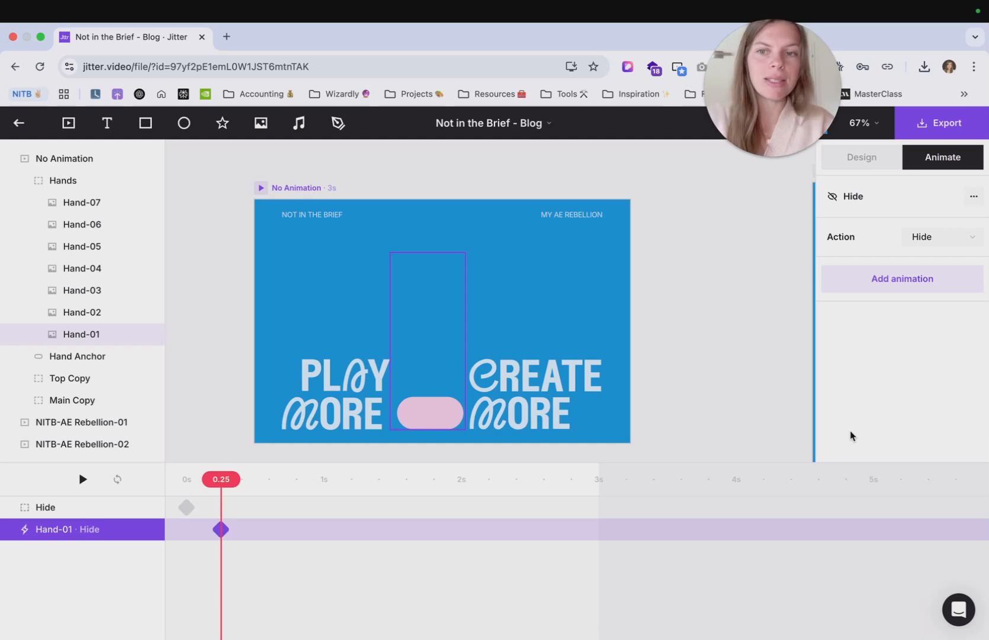
- Add a custom Hide/Show animation to Hand-02 at 0.25 s and set its action to Show
click(111, 319)
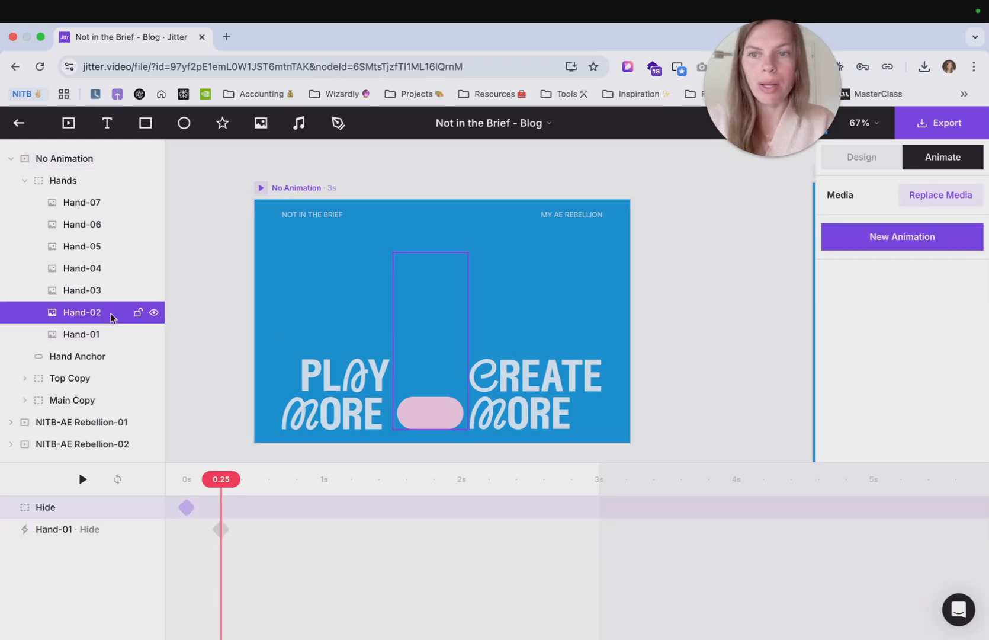
click(934, 249)
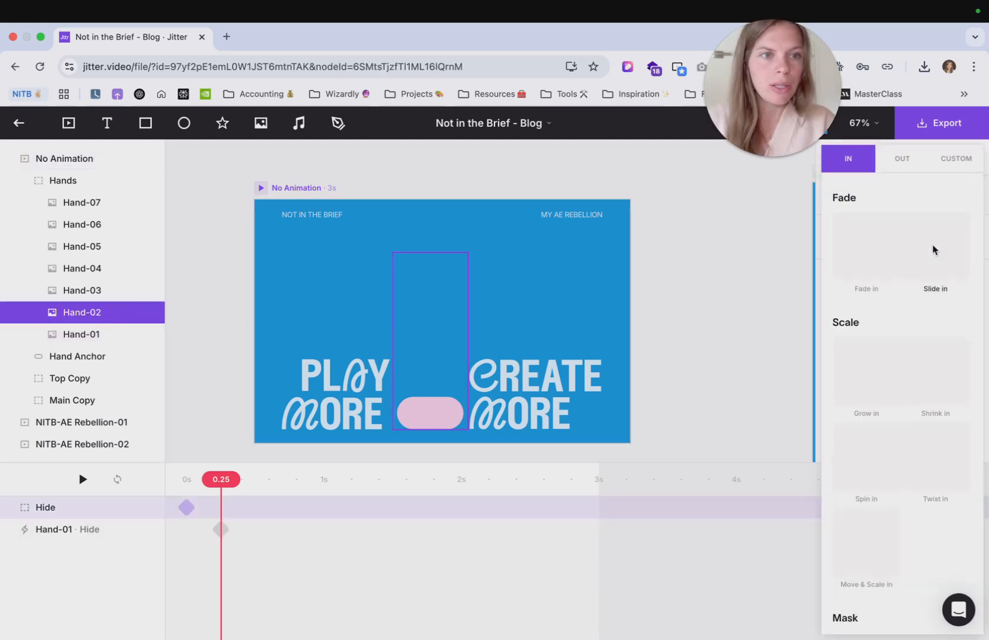
click(963, 161)
click(878, 428)
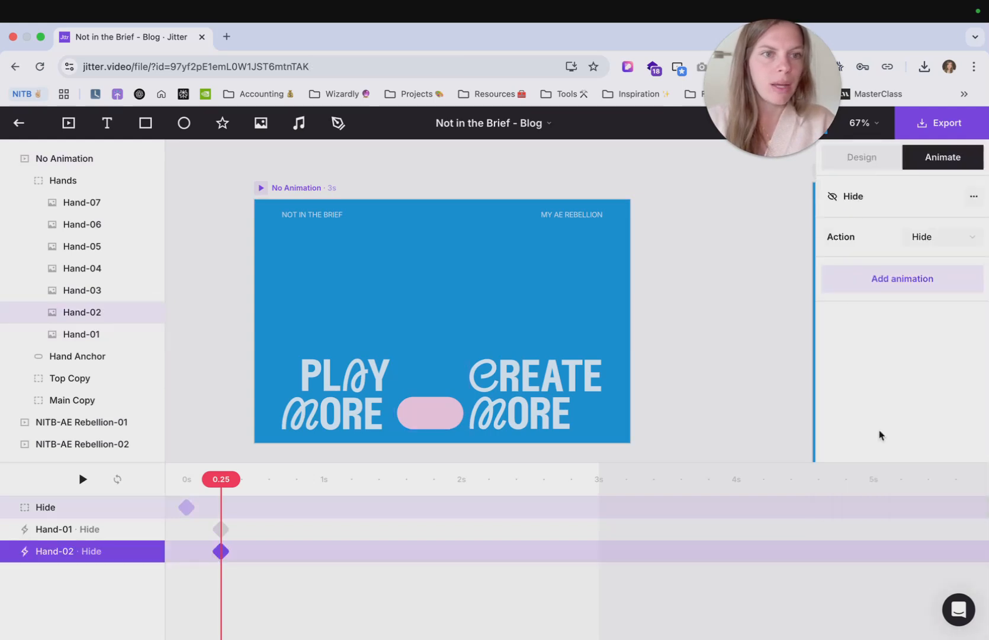
click(946, 249)
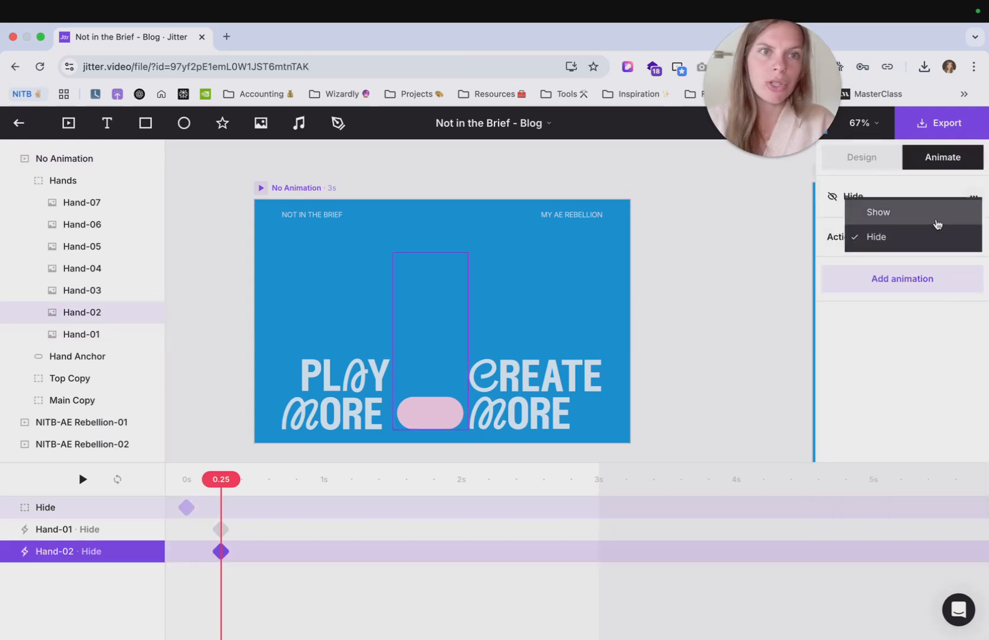
click(937, 224)
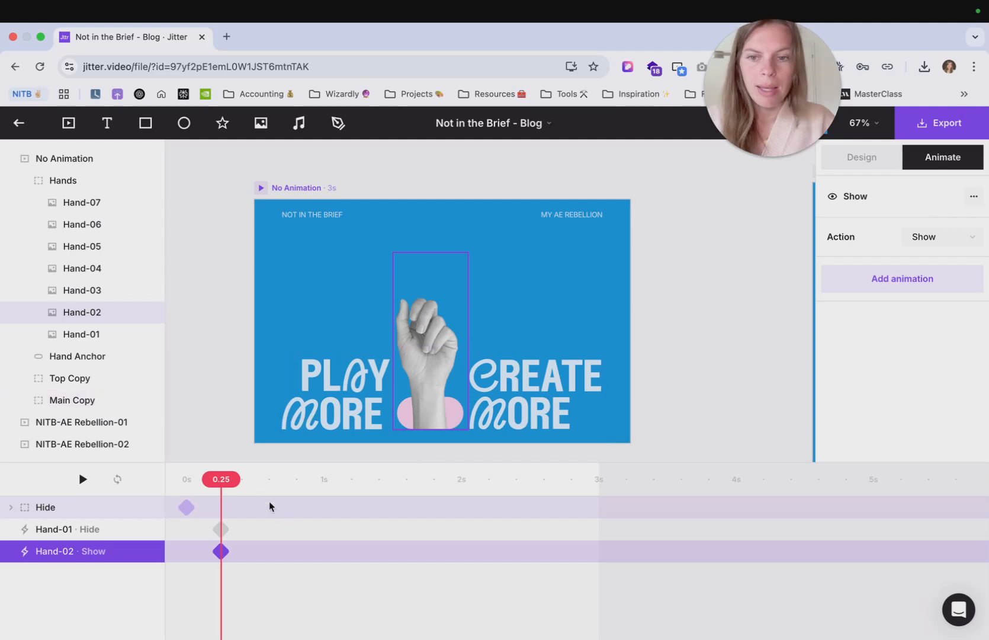
- Add a custom Hide animation to Hand-02 at 0.50 s
drag(236, 481, 270, 481)
click(99, 313)
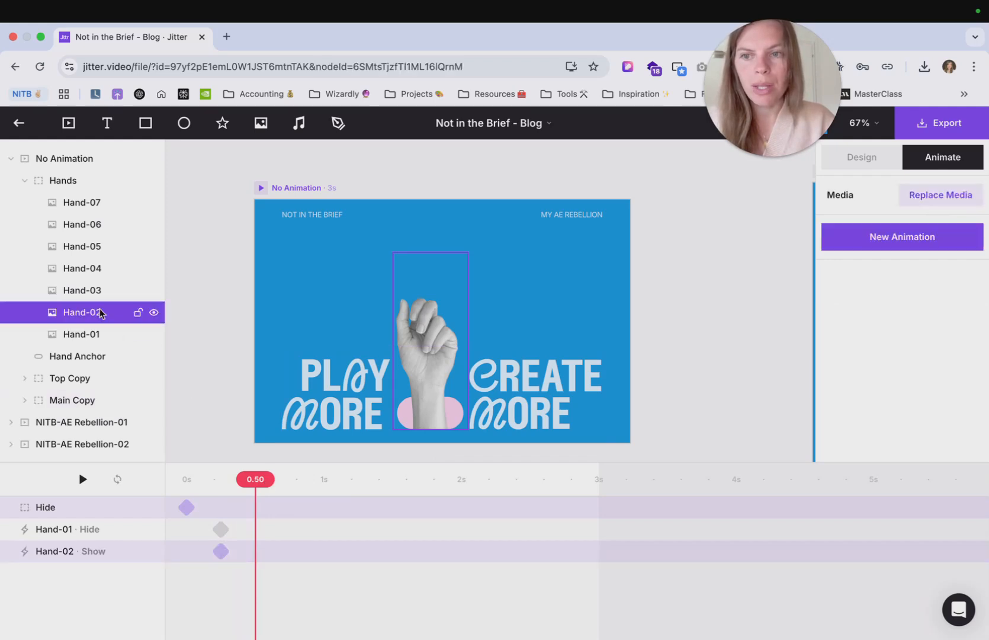
click(874, 252)
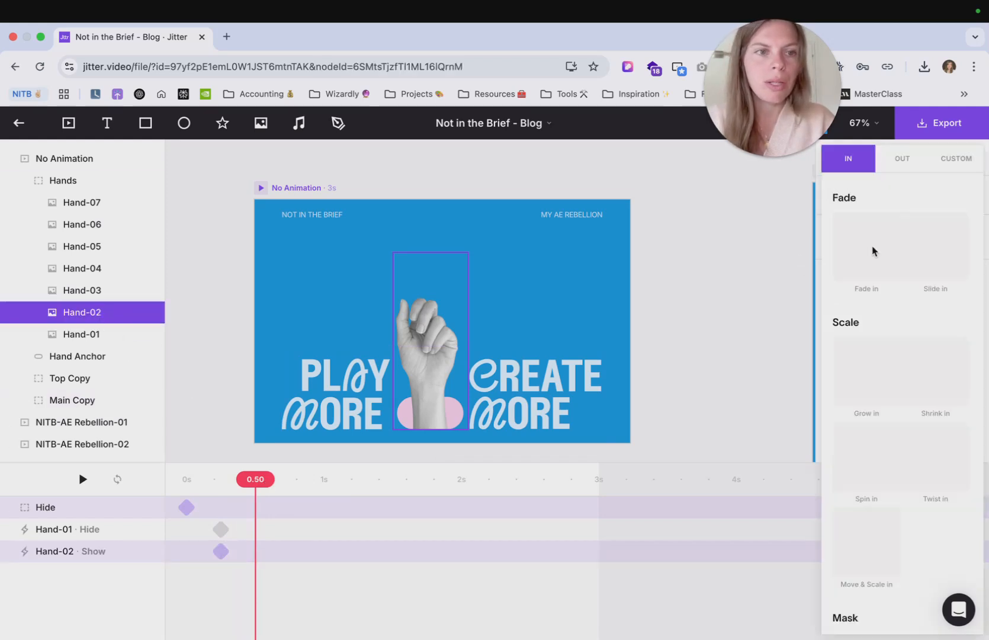
click(970, 159)
click(875, 426)
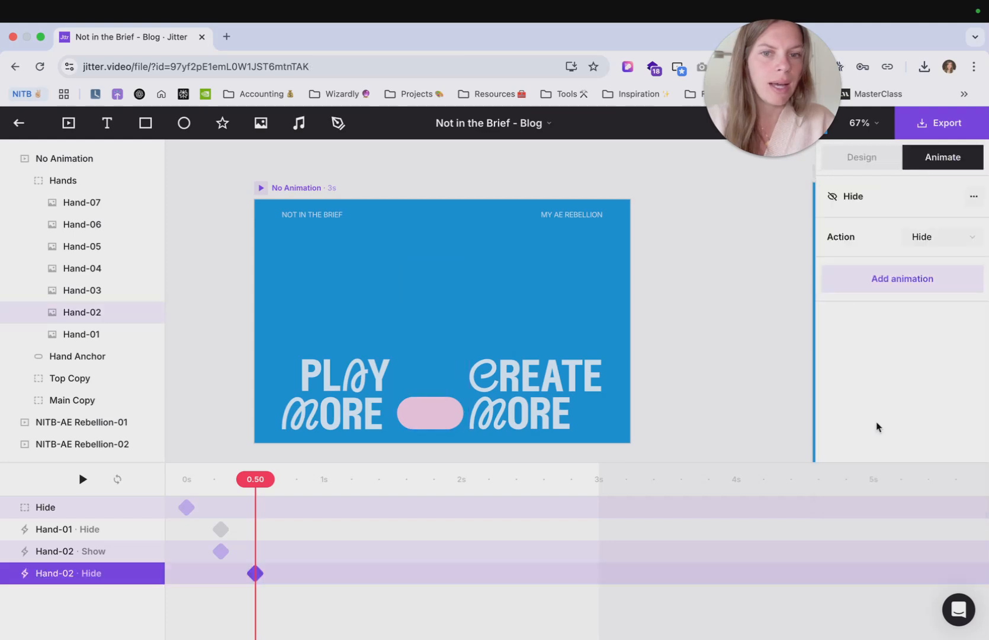
- Add a custom Hide/Show animation to Hand-03 at 0.50 s and set its action to Show
click(114, 295)
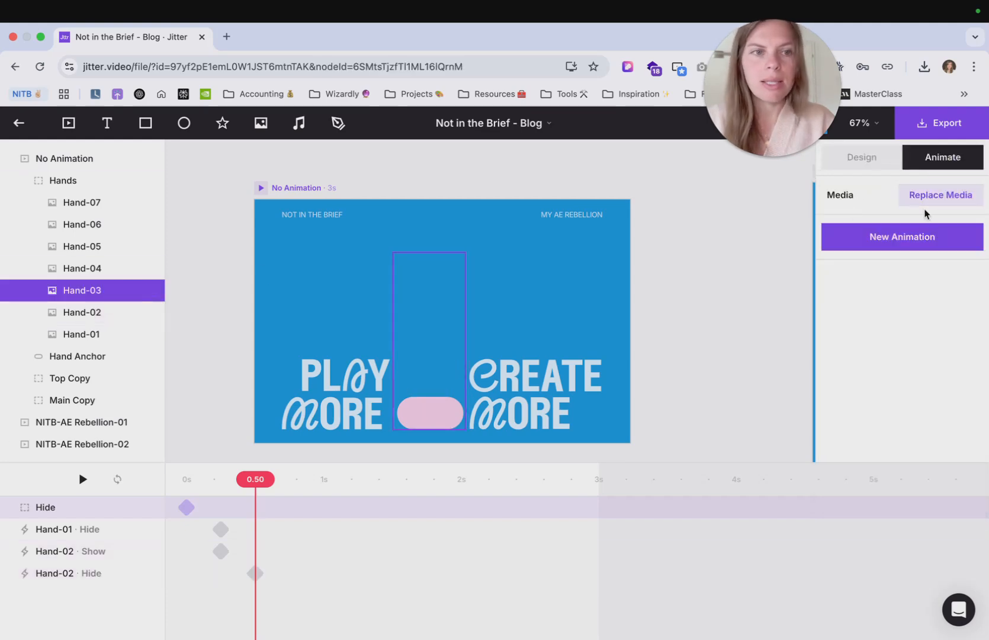
click(935, 238)
click(961, 161)
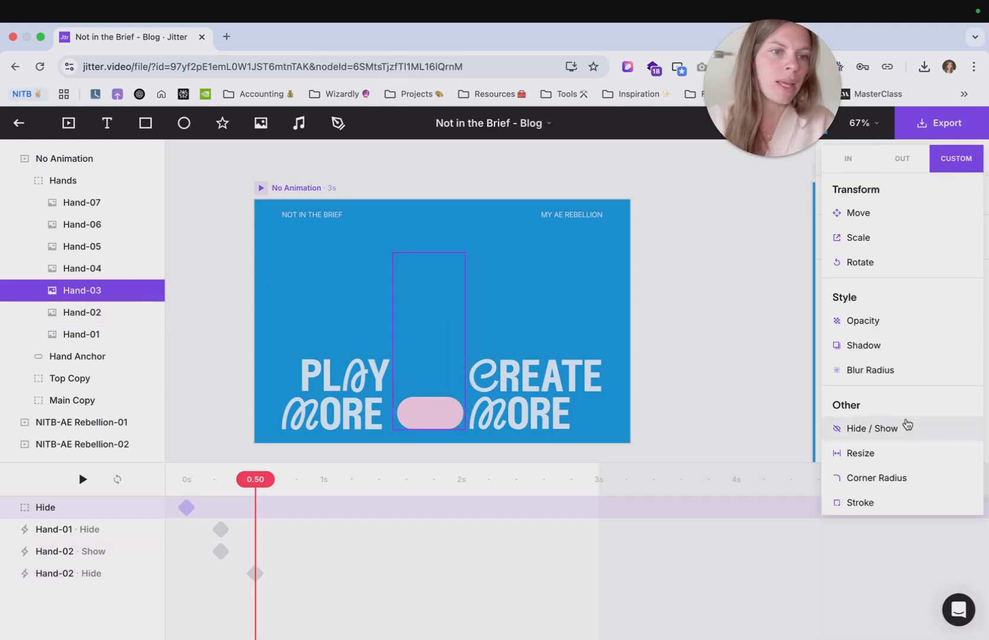
click(903, 426)
click(938, 239)
click(927, 213)
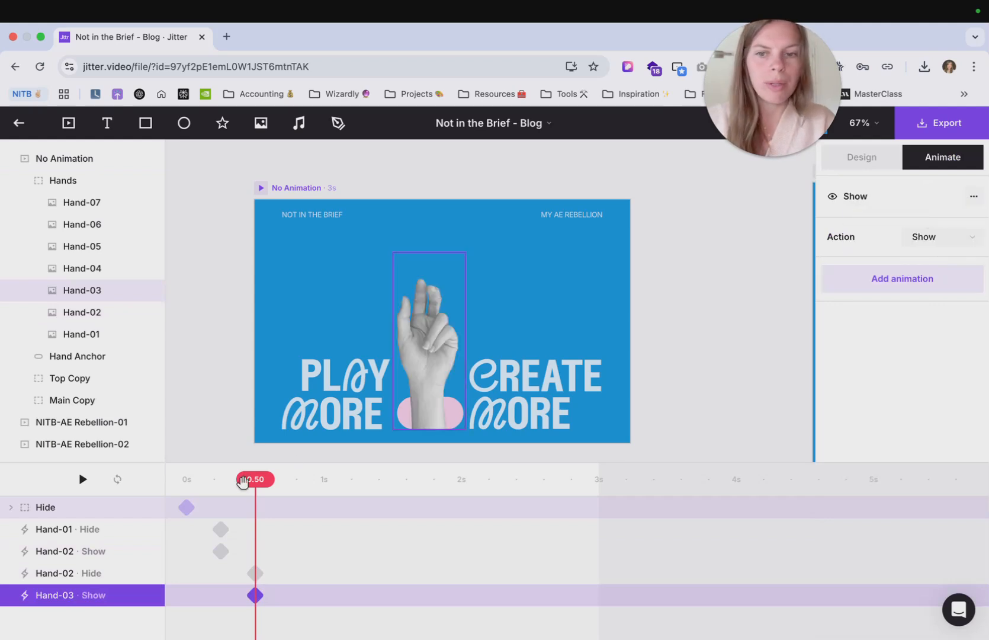
- Preview the hand sequence by playing the animation from the start
drag(244, 483, 177, 491)
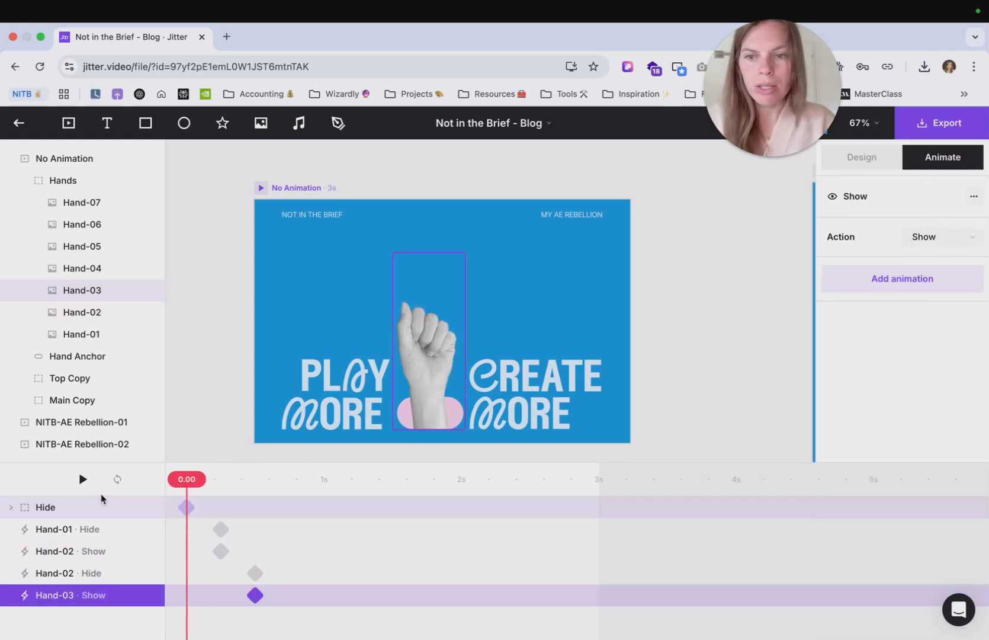
click(83, 480)
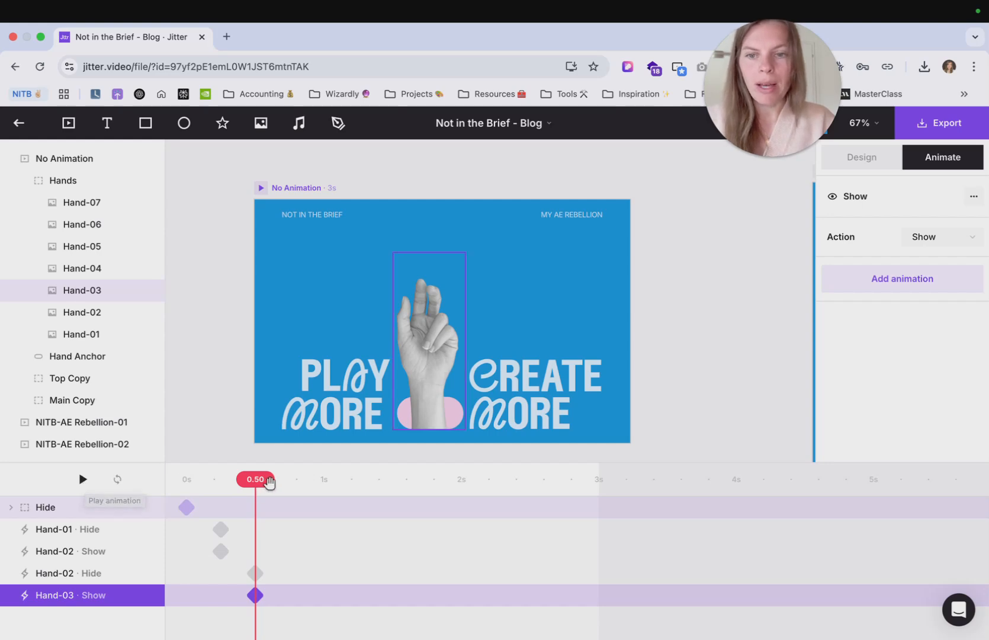
drag(270, 483, 182, 482)
click(83, 480)
click(83, 479)
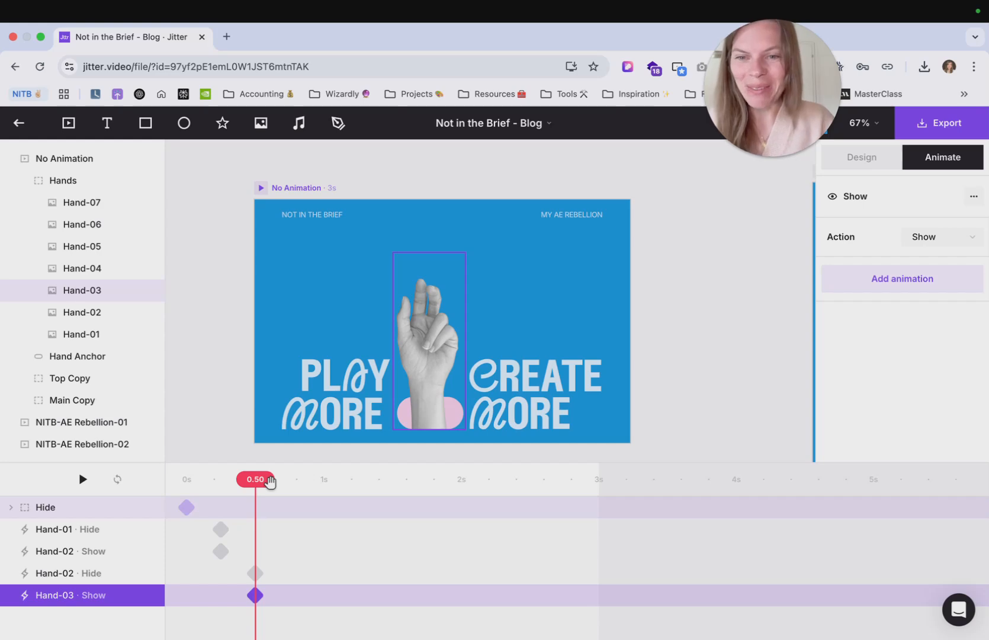
- Add a custom Hide animation to Hand-03 at 0.75 s
drag(271, 483, 304, 483)
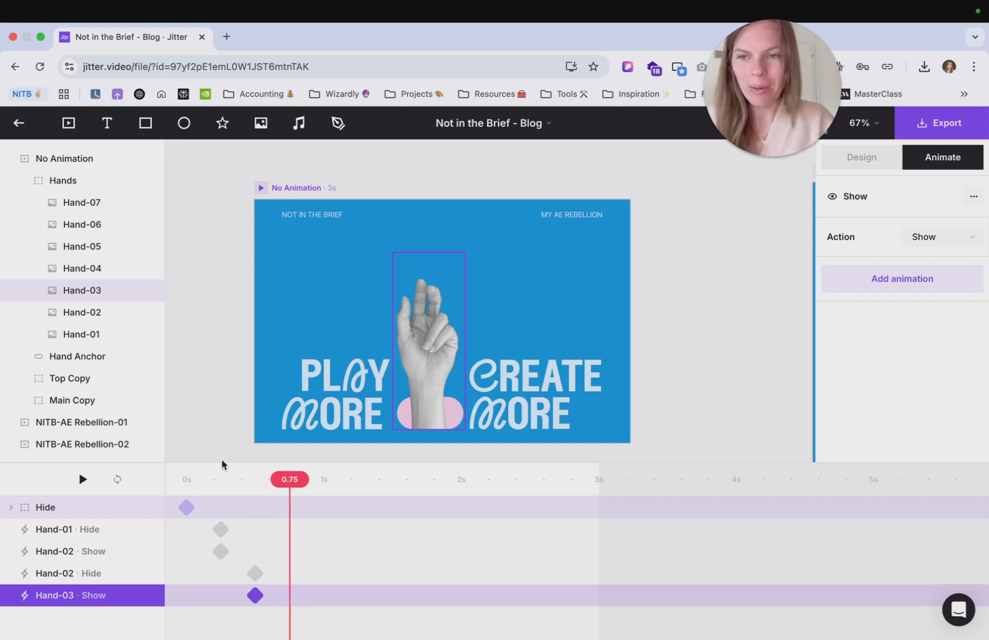
click(102, 290)
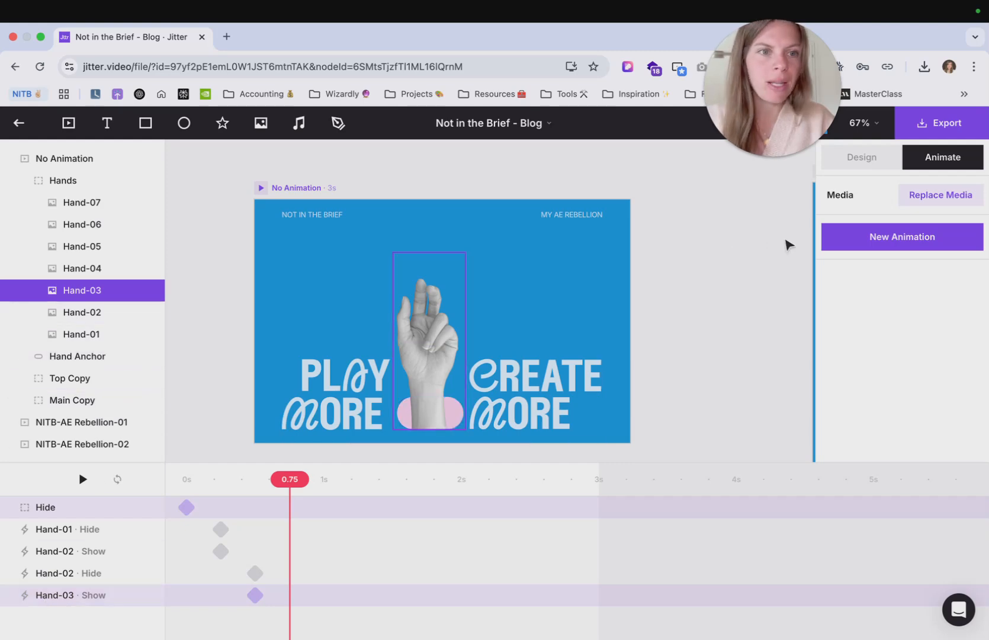
click(888, 236)
click(949, 160)
click(837, 427)
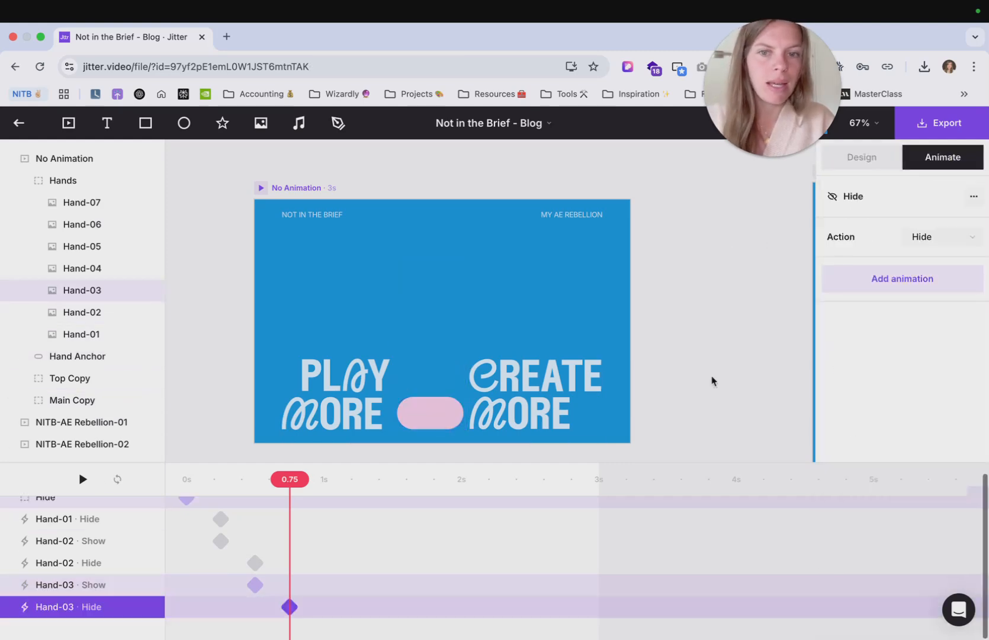
- Add a custom Hide/Show animation to Hand-04 at 0.75 s and set its action to Show
click(111, 284)
click(112, 271)
click(942, 236)
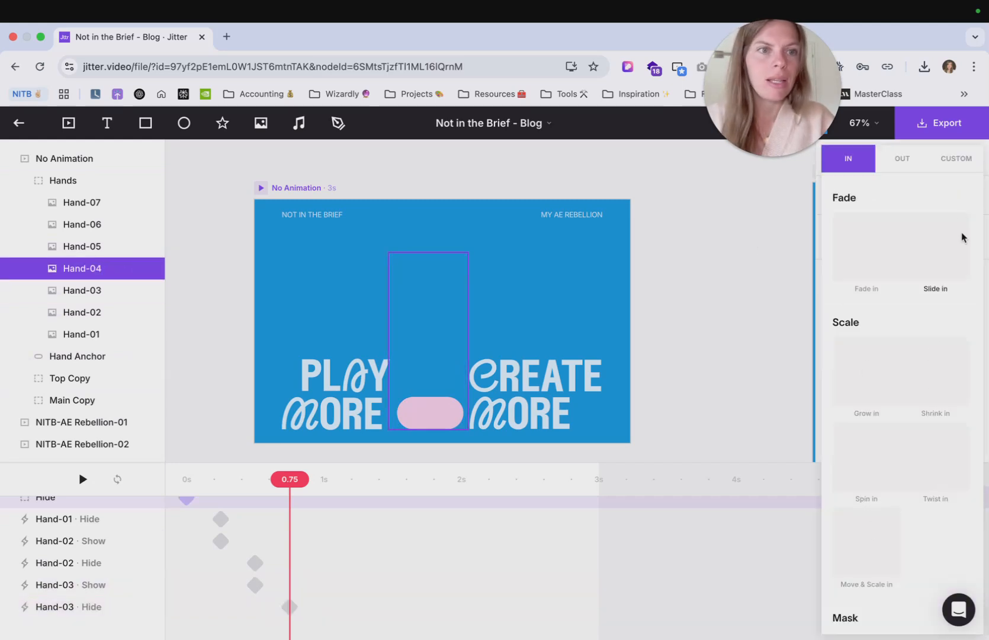
click(957, 158)
click(903, 427)
click(935, 238)
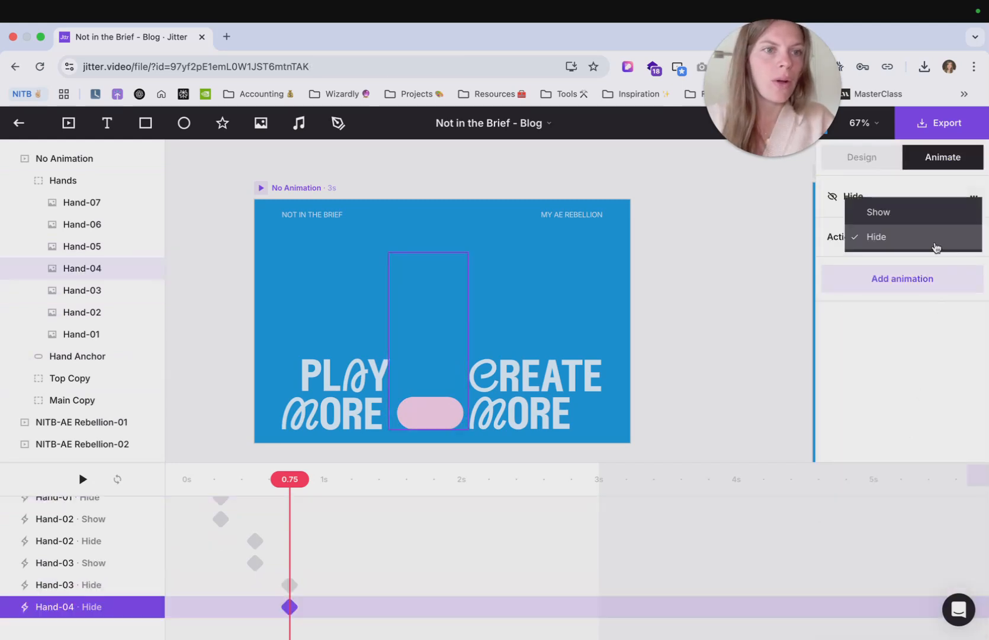
click(934, 219)
- Add a custom Hide animation to Hand-04 at 1.00 s
drag(303, 476, 333, 484)
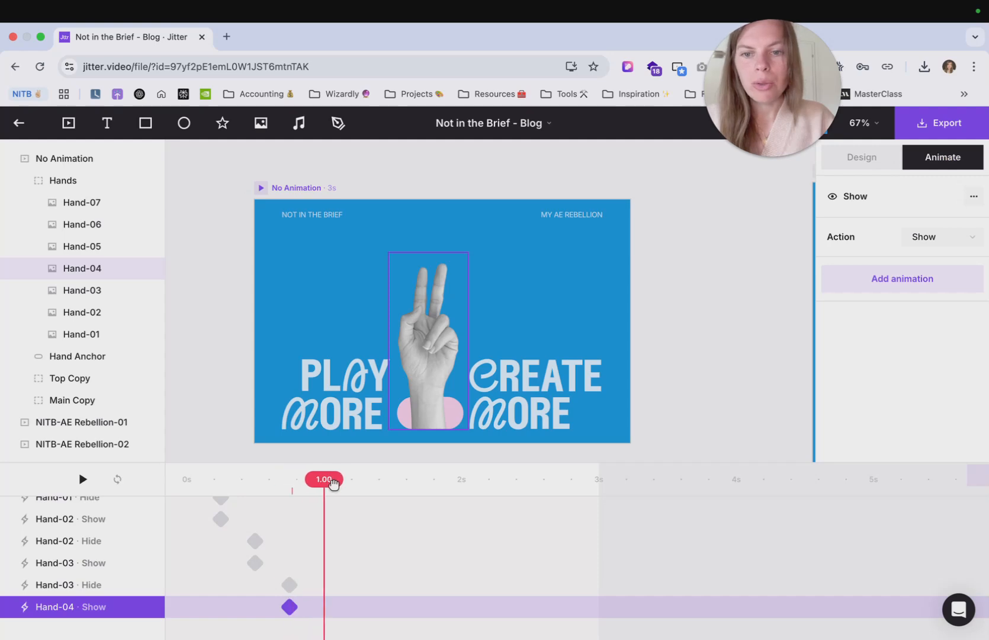
click(78, 254)
click(80, 265)
click(897, 235)
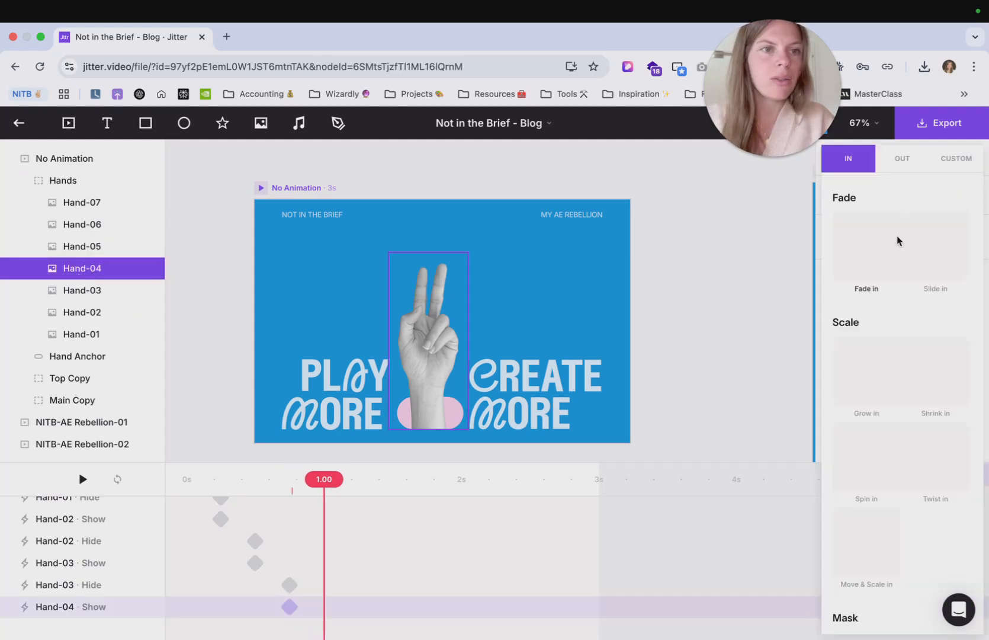
click(956, 159)
click(897, 427)
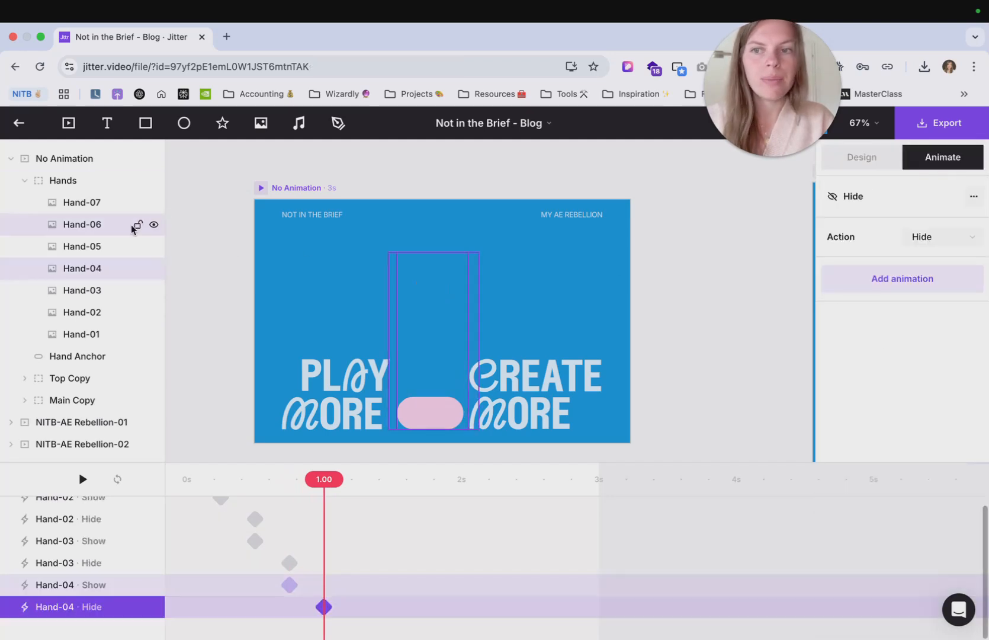
- Add a custom Hide/Show animation to Hand-05 at 1.00 s
click(118, 246)
click(896, 235)
click(956, 159)
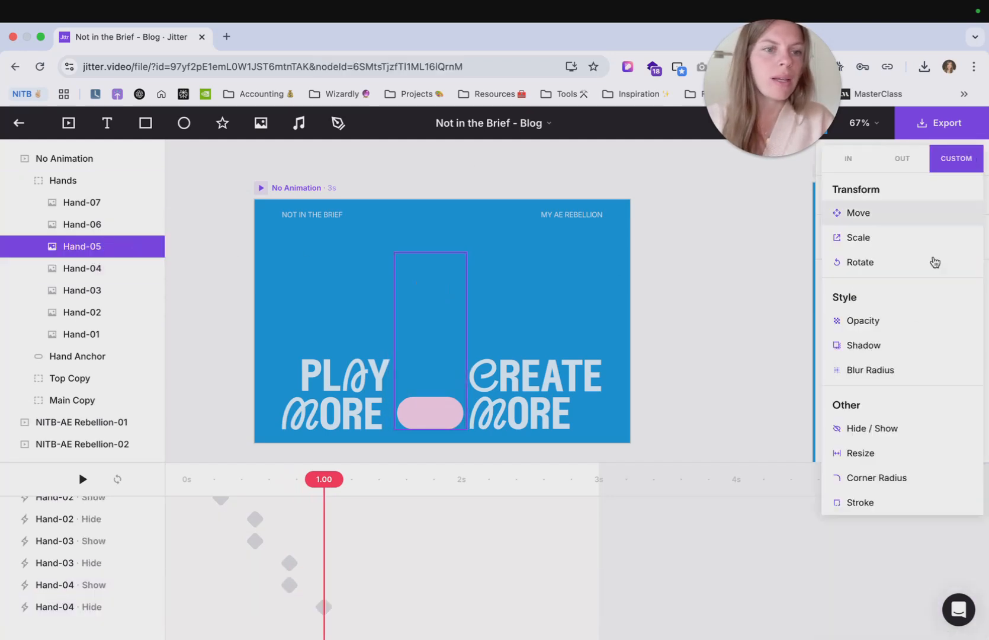
click(902, 427)
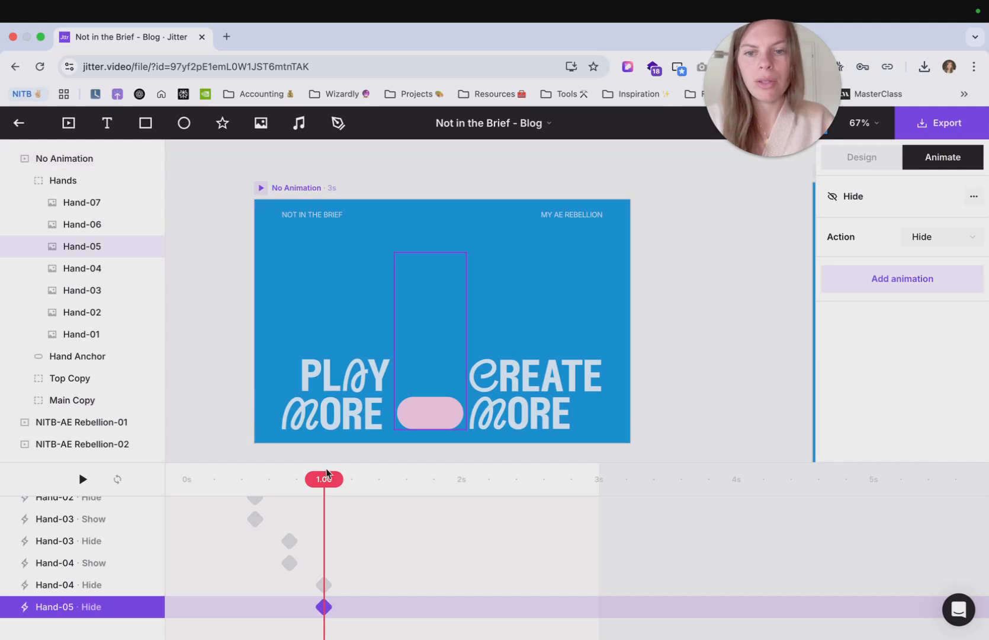
- Add another custom Hide animation to Hand-05 at 1.25 s
drag(338, 482, 370, 485)
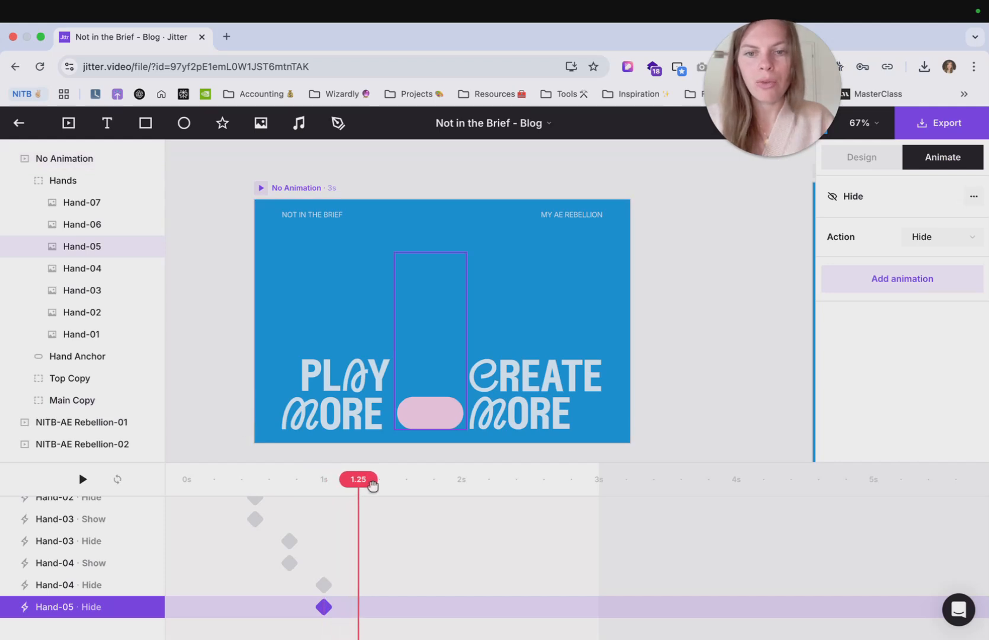
click(98, 248)
click(900, 236)
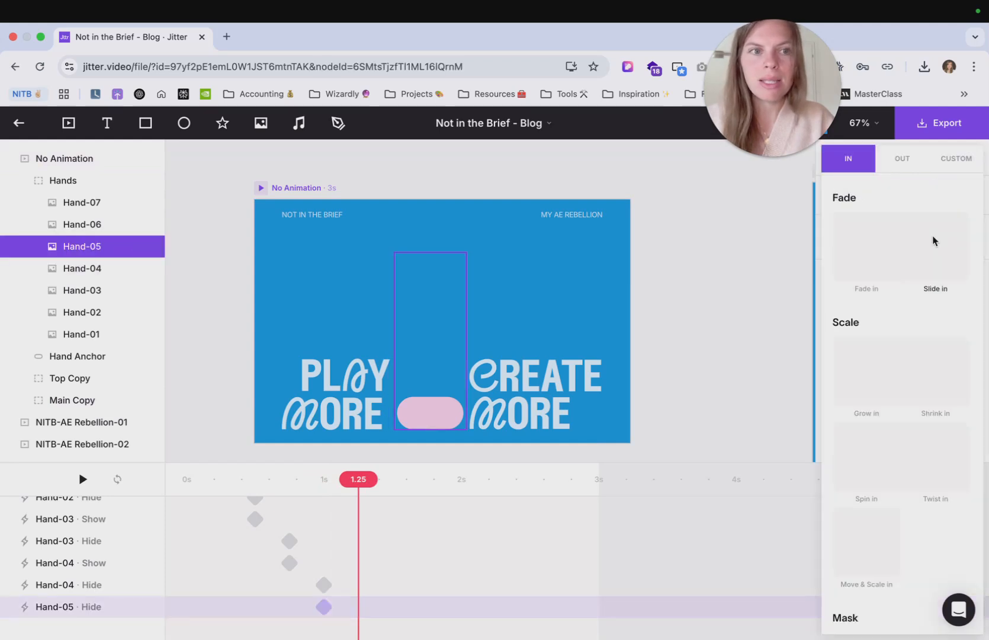
click(969, 163)
click(868, 428)
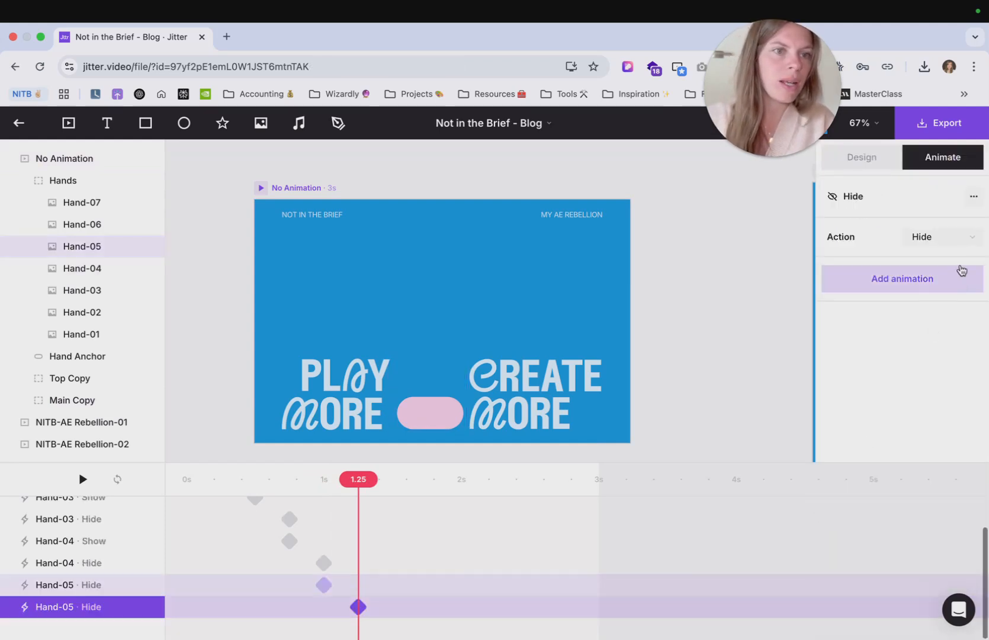
- Add a custom Hide/Show animation to Hand-06 at 1.25 s and set its action to Show
click(97, 225)
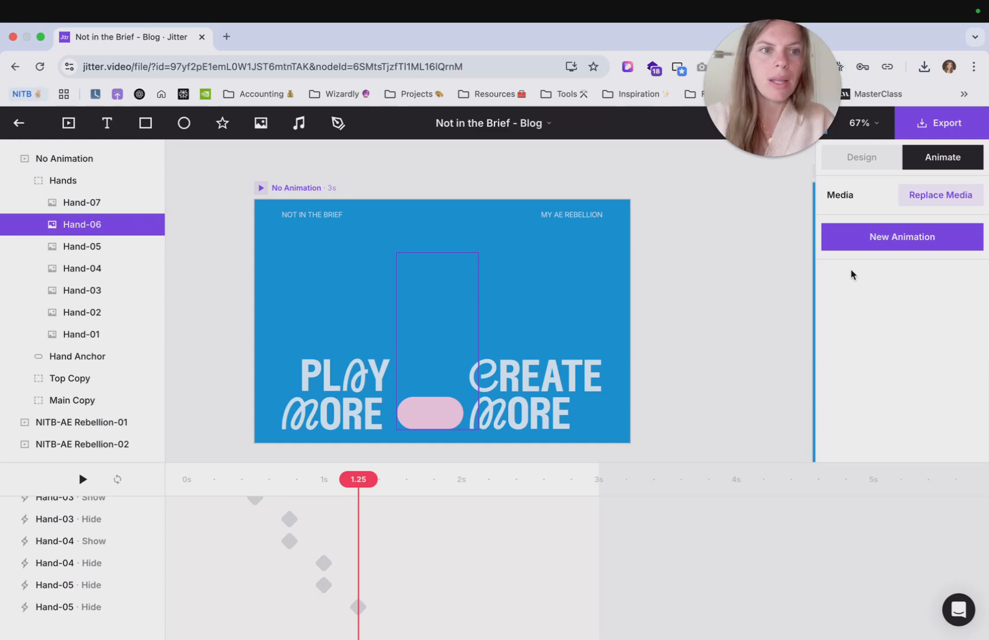
click(901, 239)
click(963, 161)
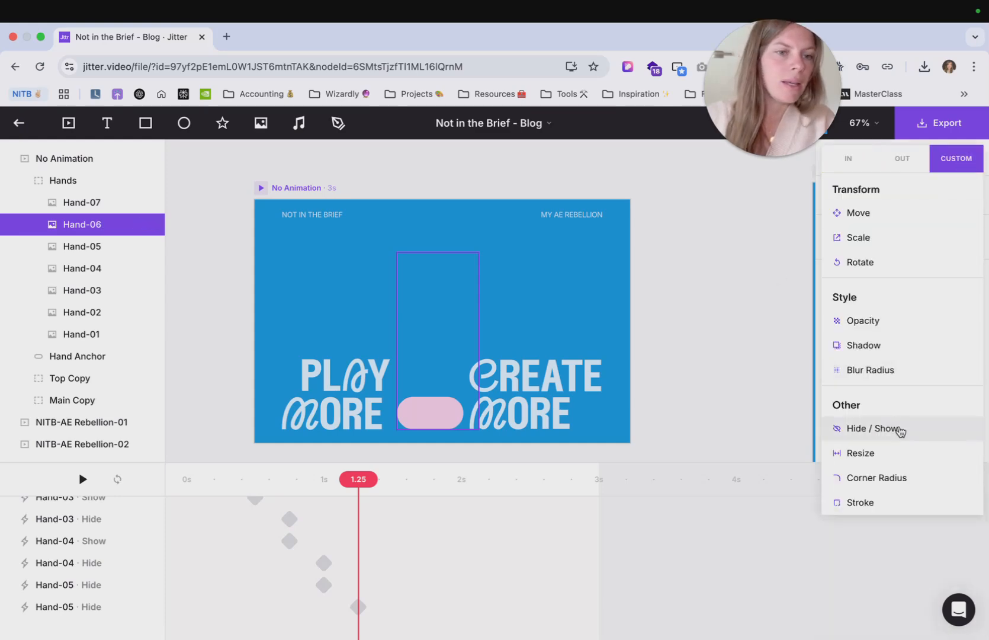
click(901, 430)
click(936, 238)
click(922, 218)
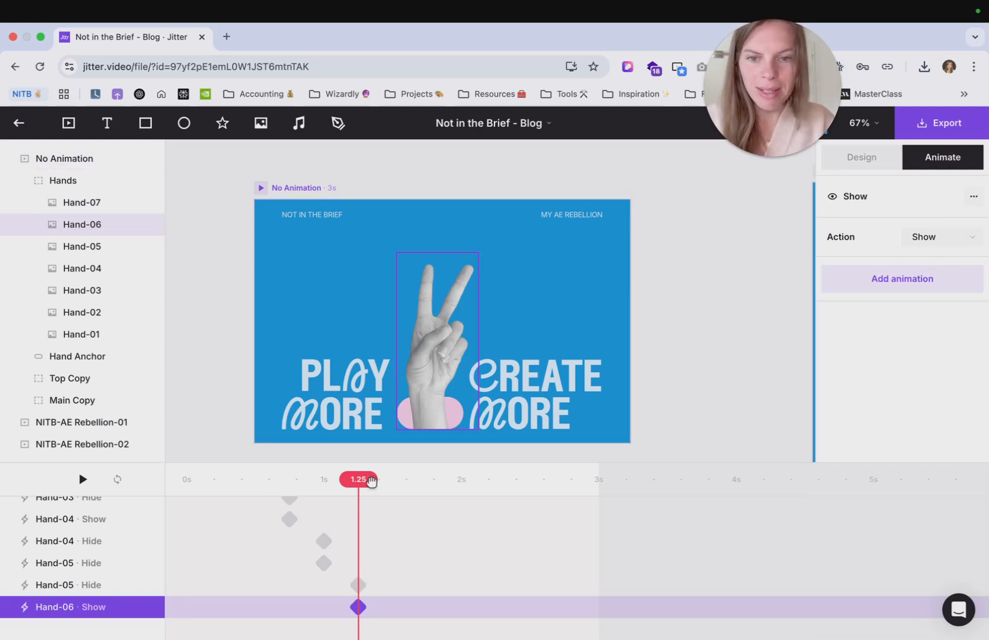
- Add a custom Hide animation to Hand-06 at 1.50 s
drag(372, 481, 405, 487)
click(106, 222)
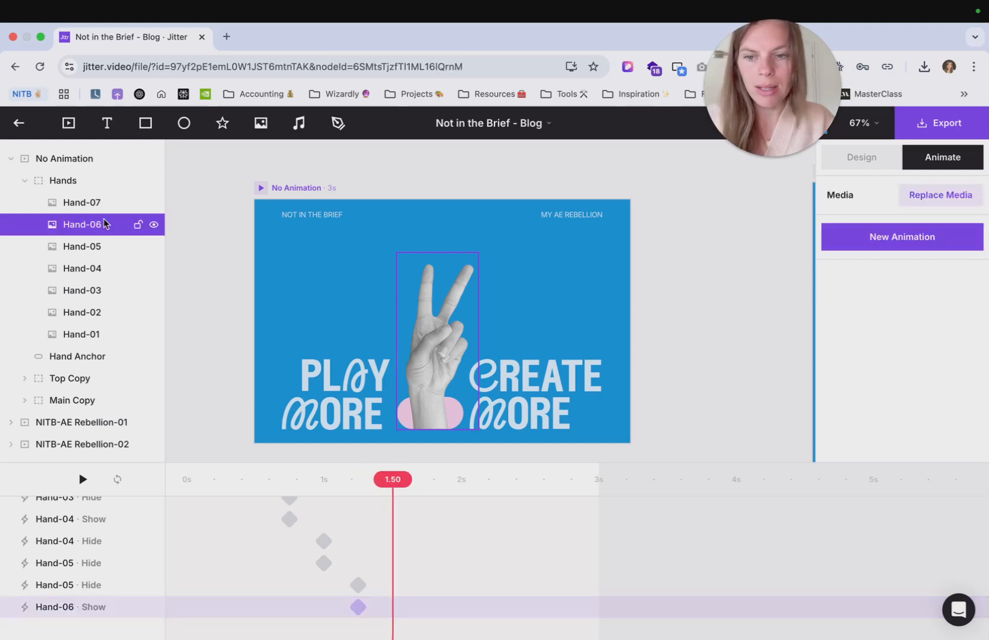
click(889, 237)
click(956, 159)
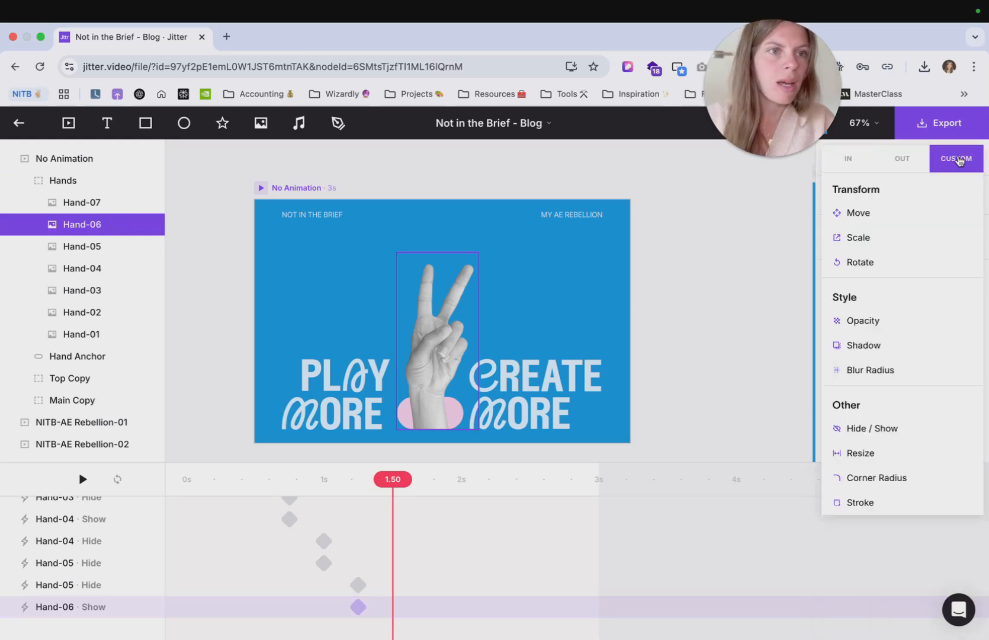
click(894, 428)
- Add a custom Hide/Show animation to Hand-07 at 1.50 s and set its action to Show
click(98, 207)
click(874, 347)
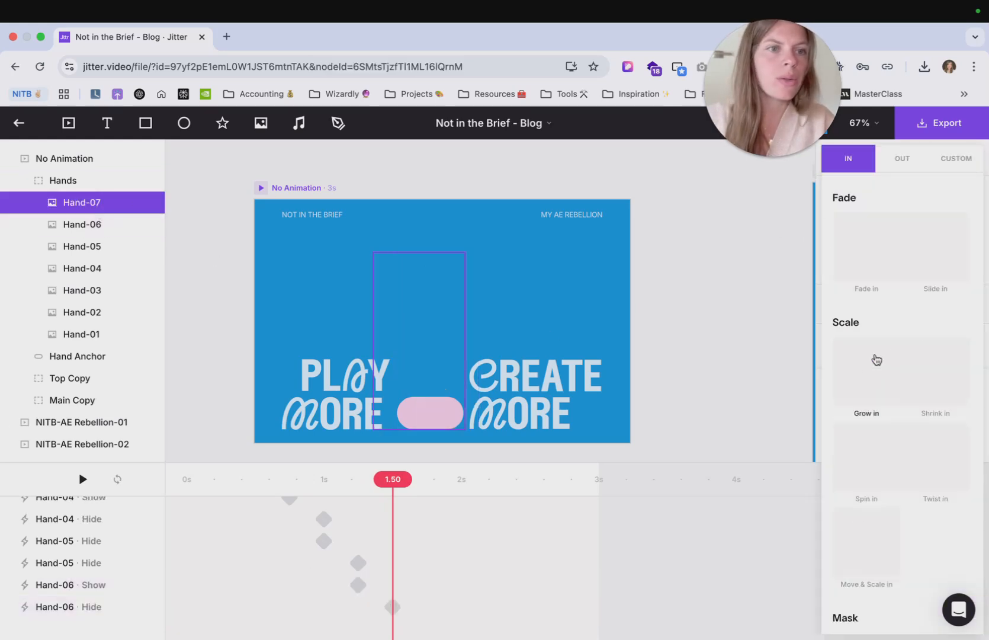
click(957, 159)
click(892, 428)
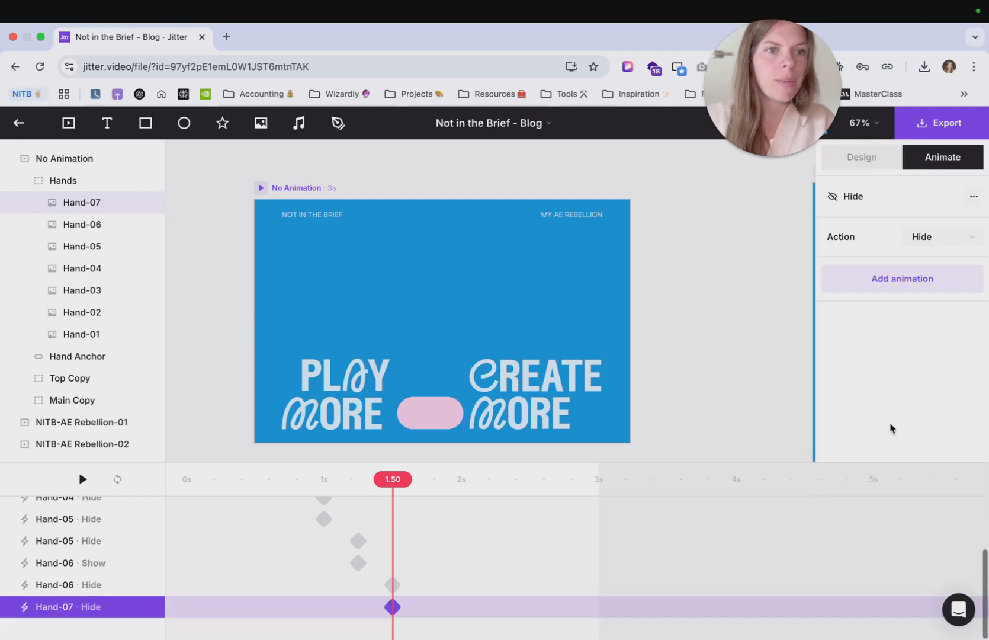
click(941, 237)
click(932, 214)
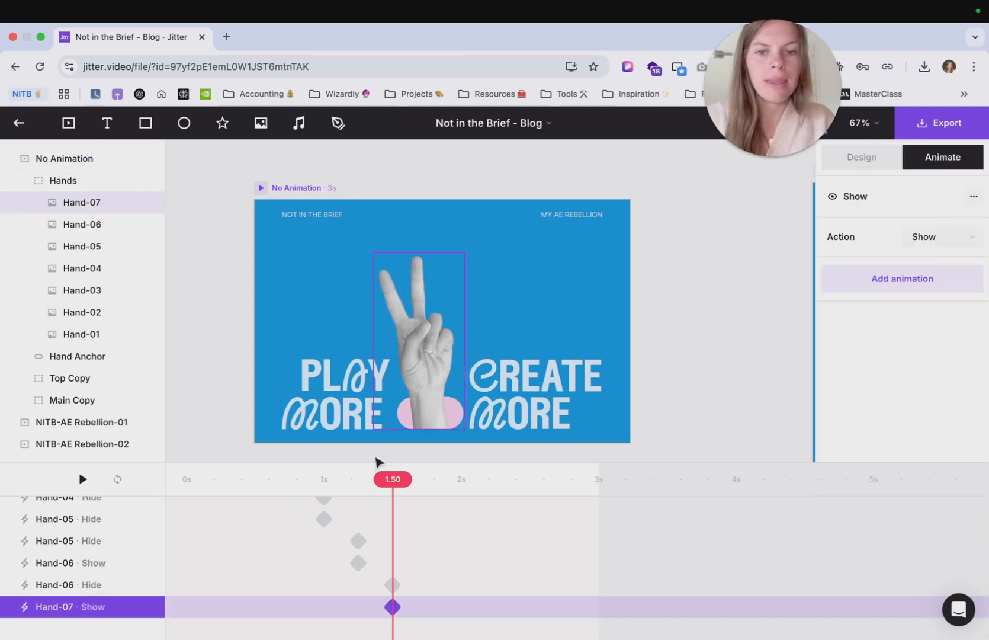
- Play the hand animation from the start and scrub through the timeline to check it
drag(396, 478, 162, 483)
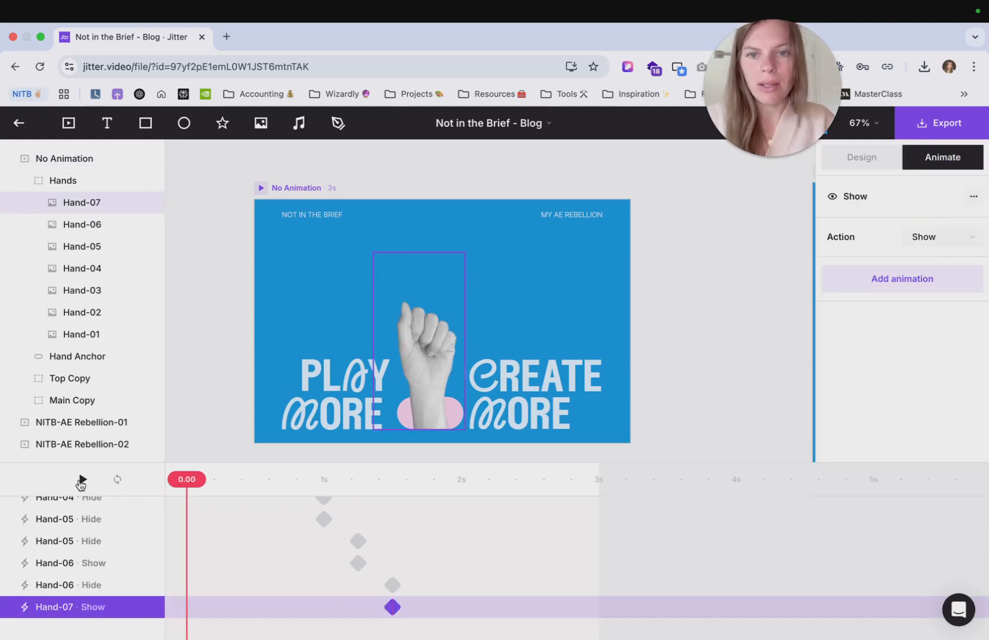
click(81, 480)
click(81, 480)
scroll(286, 533, up, 4)
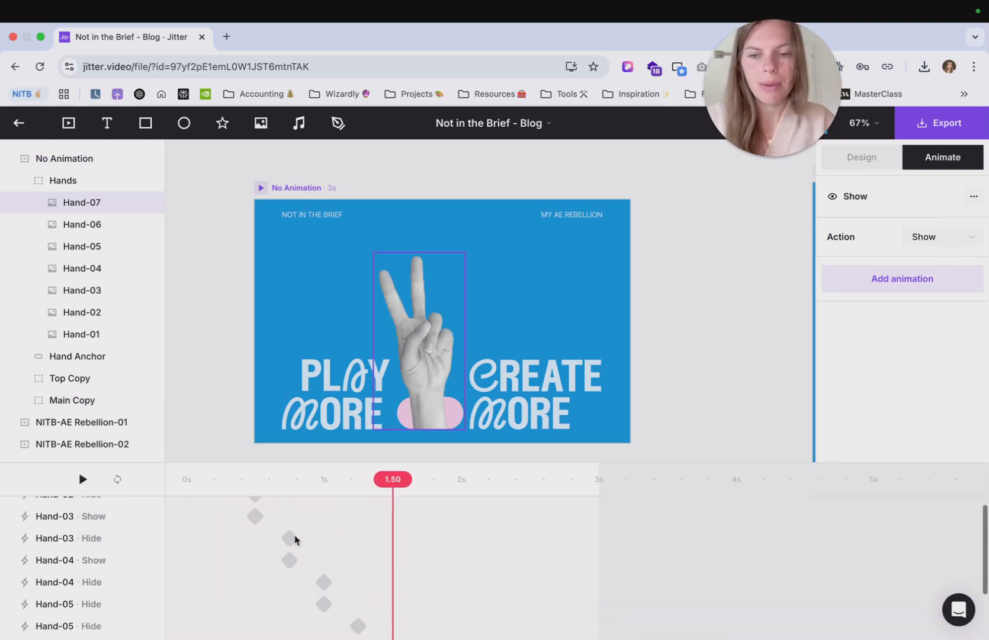
drag(385, 483, 330, 488)
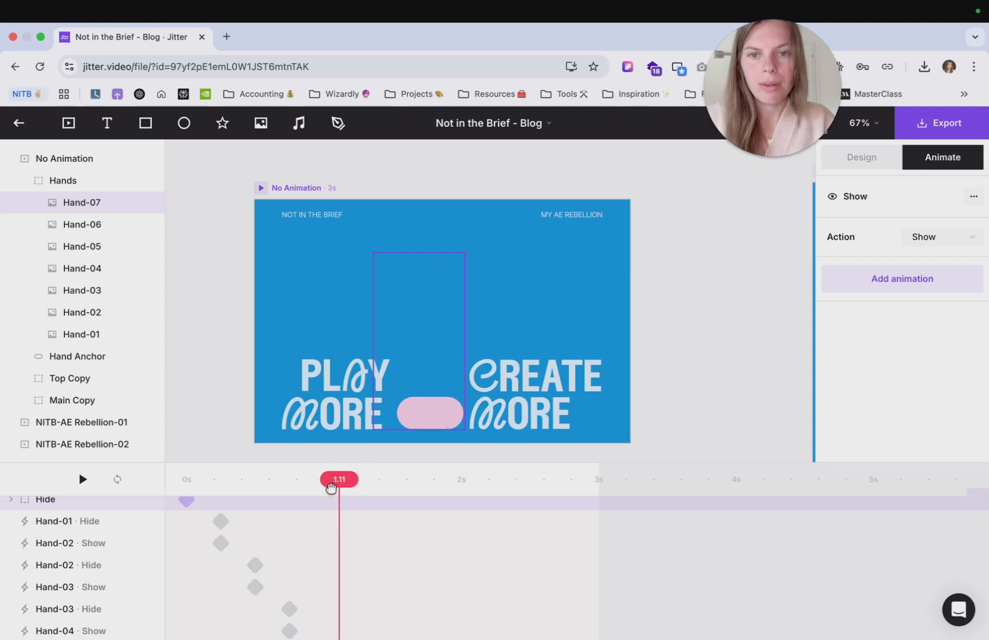
- Adjust Hand-05's two animations so it shows at 1.00 s and hides at 1.25 s
scroll(348, 569, down, 4)
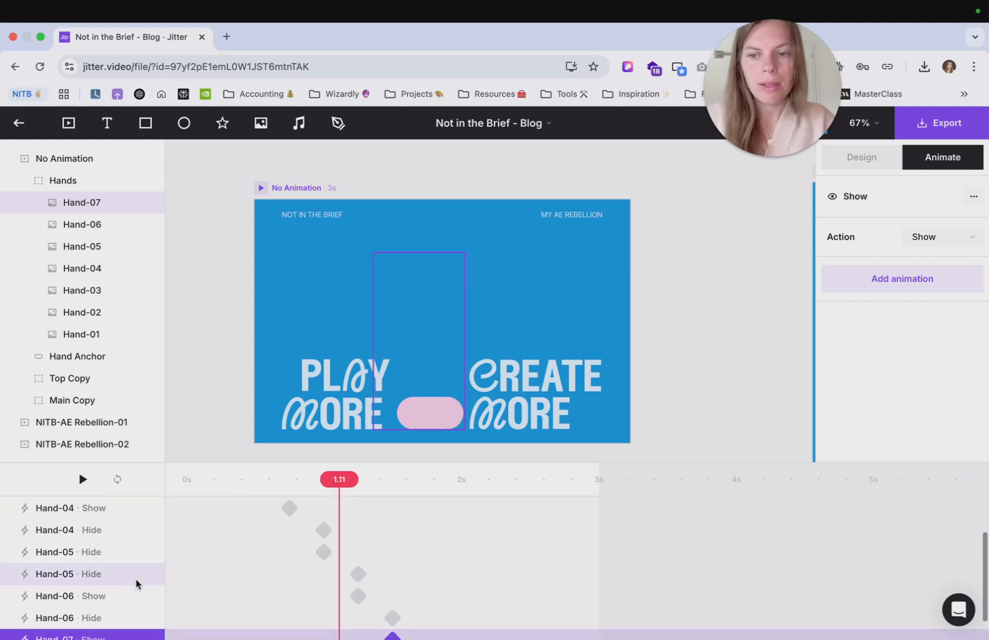
click(113, 575)
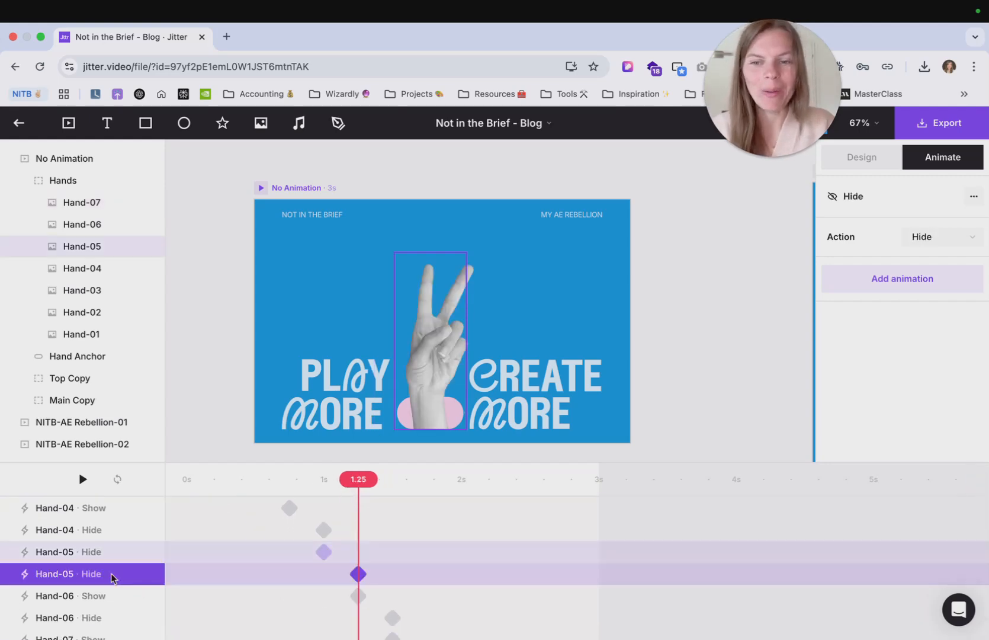
click(948, 237)
click(942, 214)
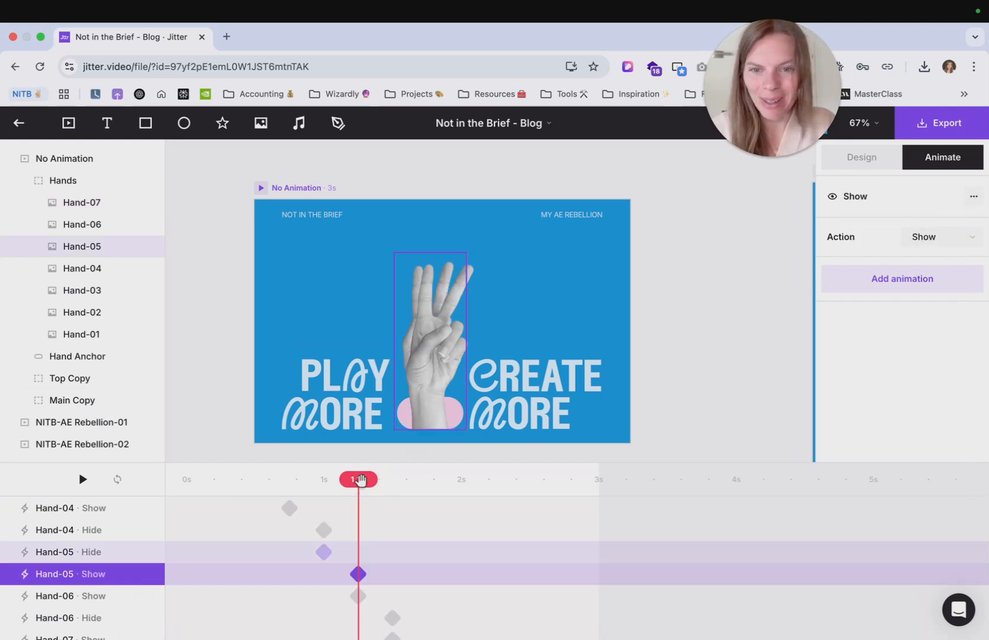
mouse_move(361, 480)
mouse_down()
mouse_move(340, 480)
mouse_move(367, 482)
mouse_up()
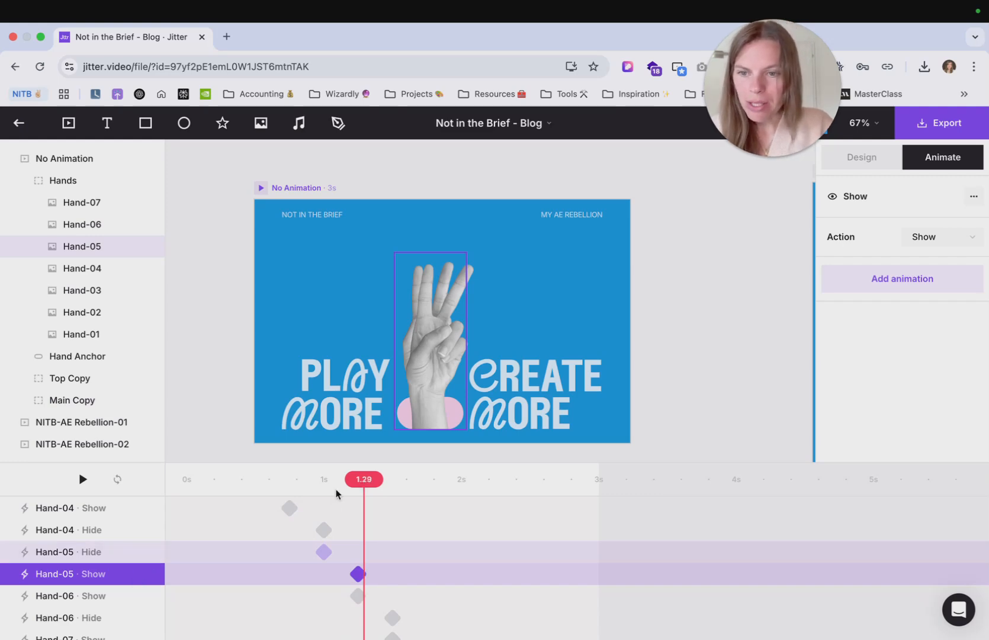
click(100, 556)
click(942, 237)
click(924, 212)
- Enlarge the timeline panel and play the hand animation back from the start
drag(332, 486, 128, 485)
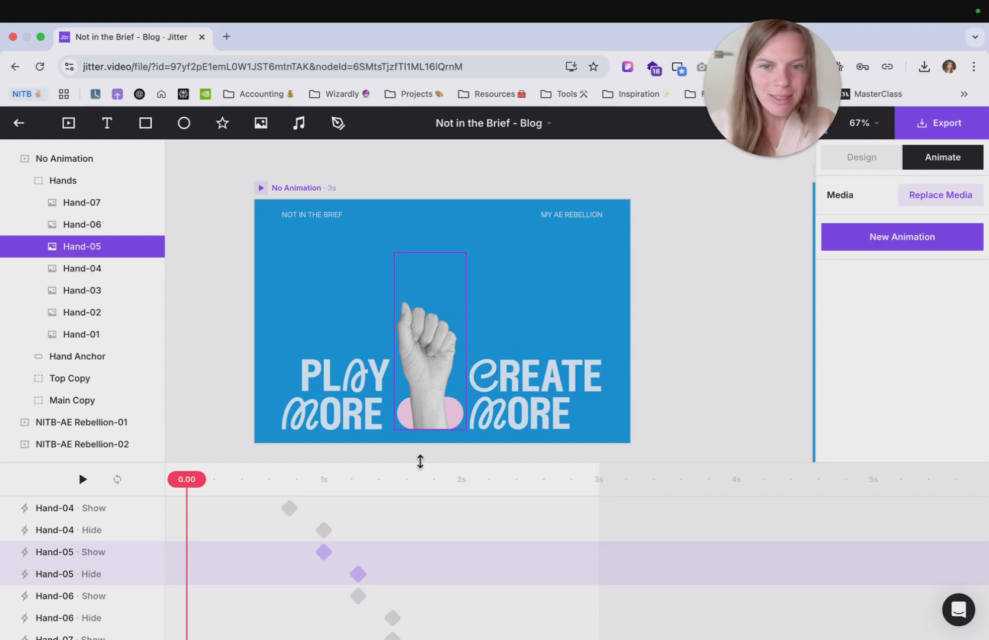
drag(420, 461, 420, 450)
scroll(400, 545, down, 2)
scroll(400, 548, up, 4)
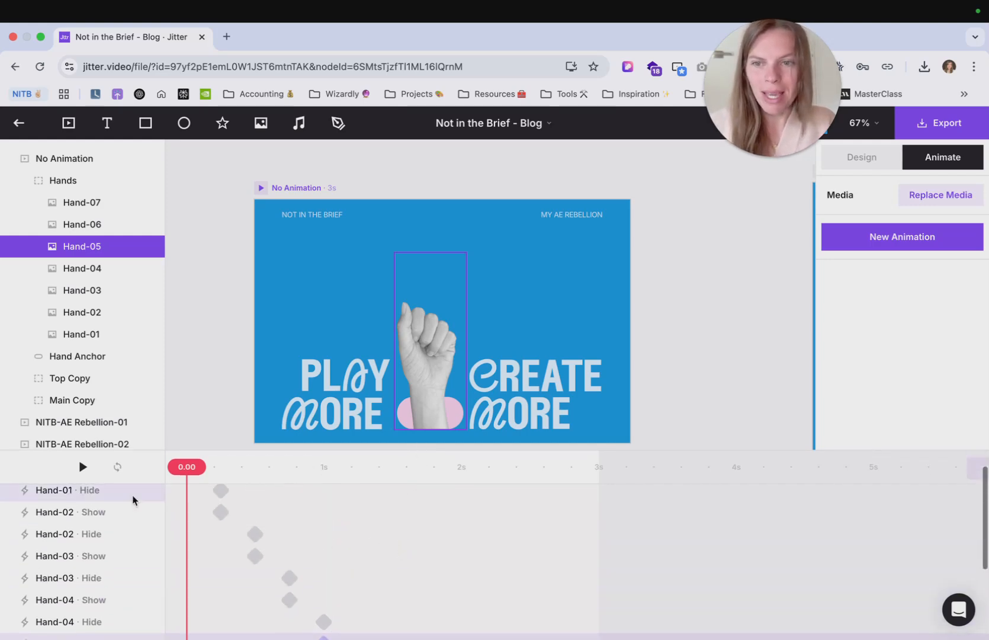
click(82, 473)
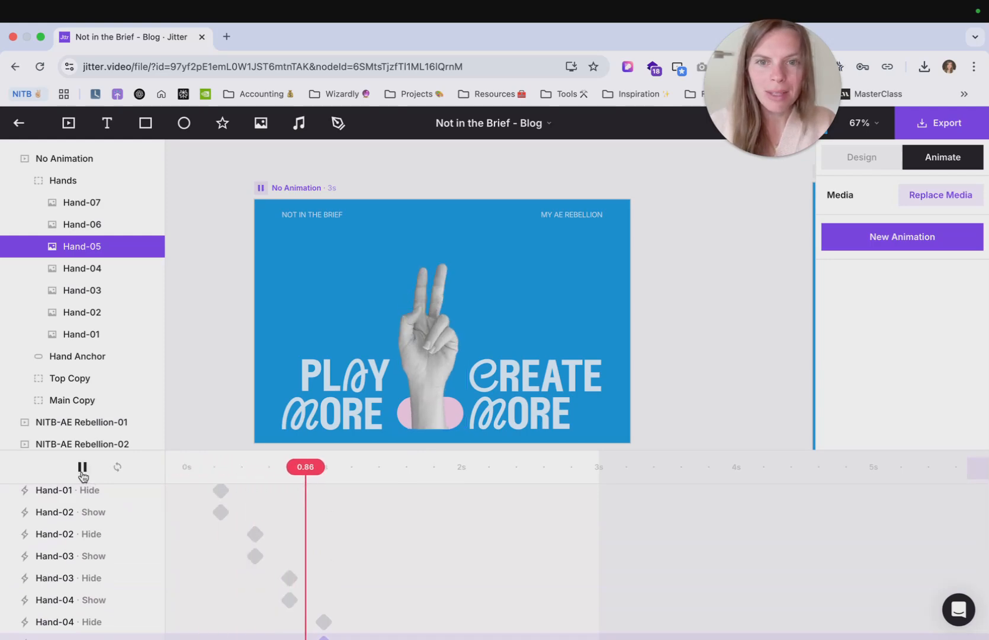
click(83, 473)
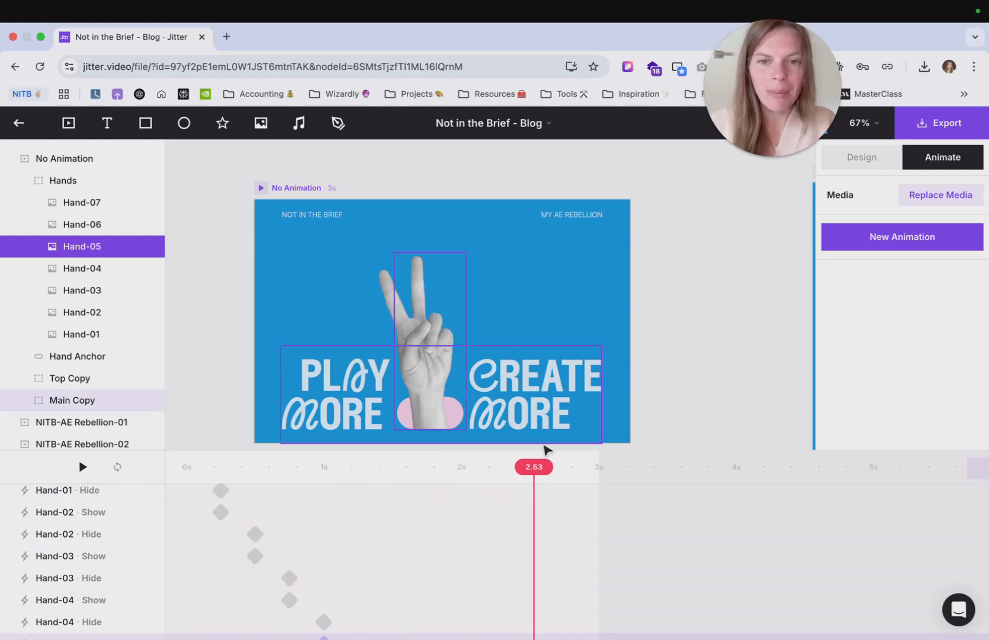
scroll(388, 550, down, 4)
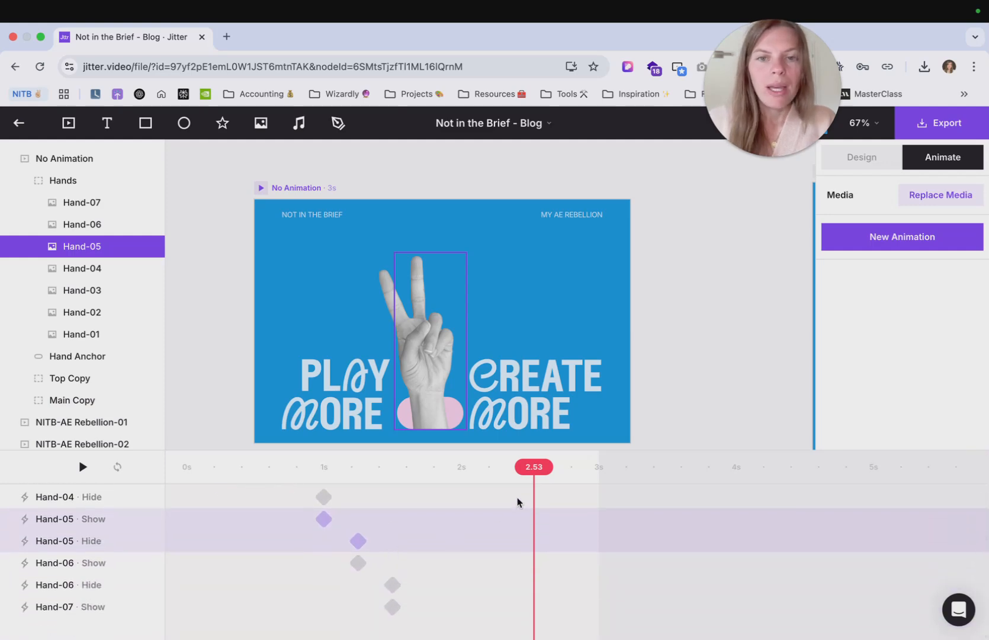
drag(533, 481, 175, 481)
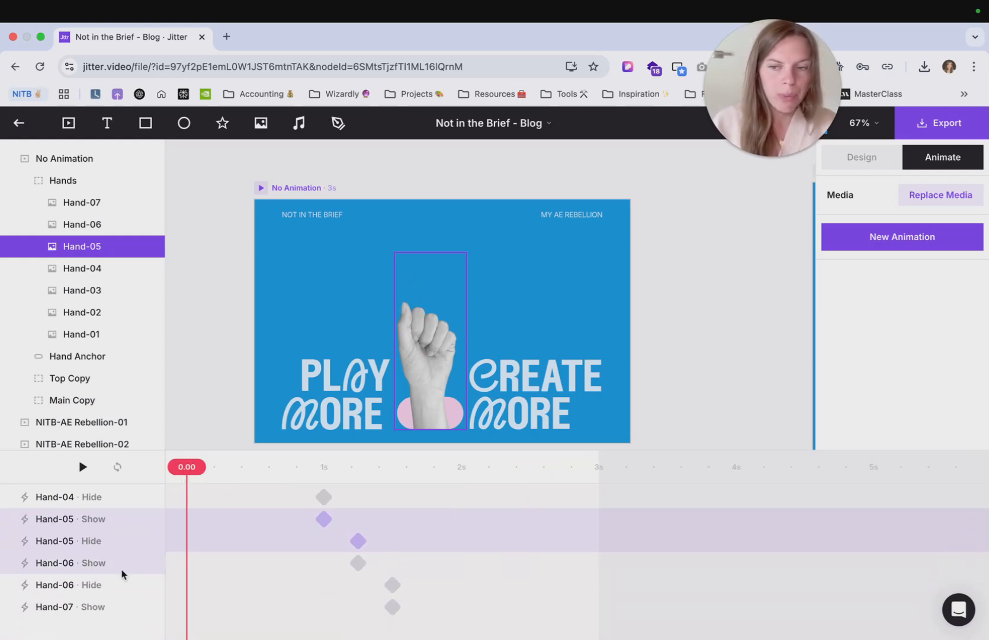
- Select all the hand Show/Hide animations, group them into a sequence and name it Hand Motion
click(121, 603)
scroll(121, 596, up, 3)
scroll(121, 596, down, 3)
scroll(85, 620, up, 5)
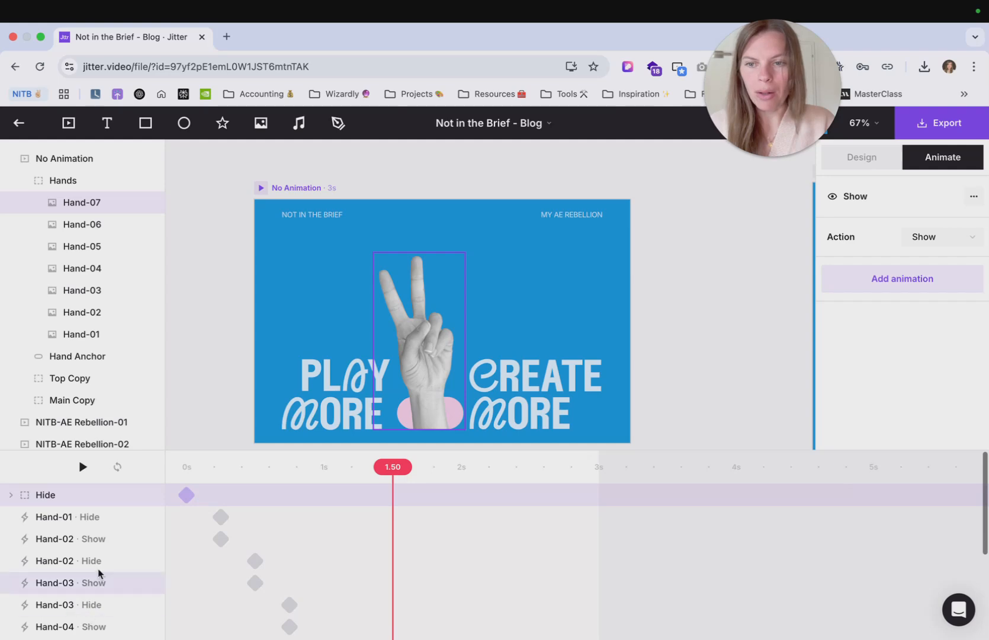
shift+click(98, 517)
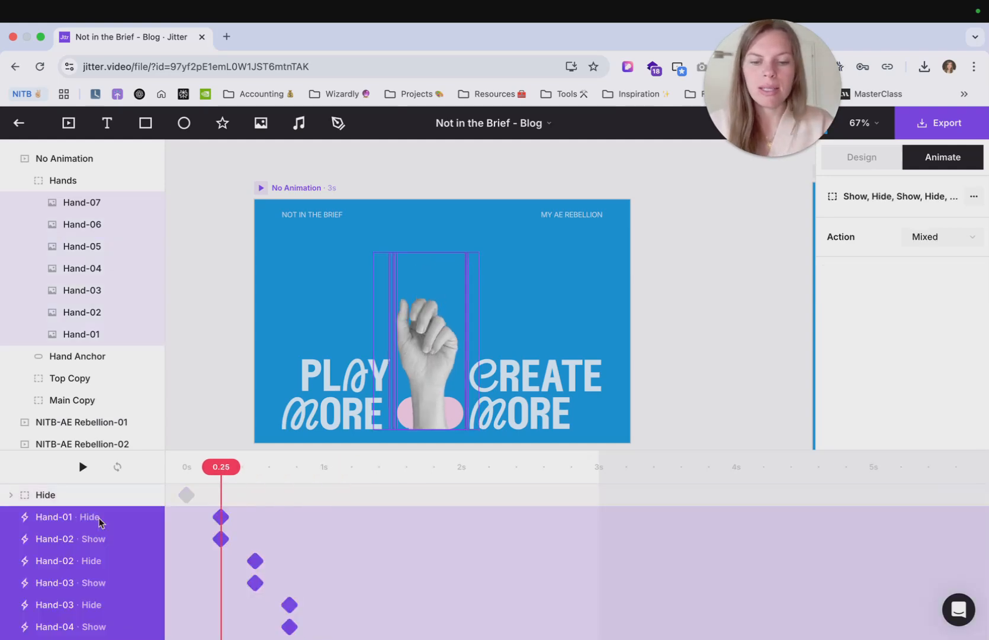
key(super+g)
double_click(55, 520)
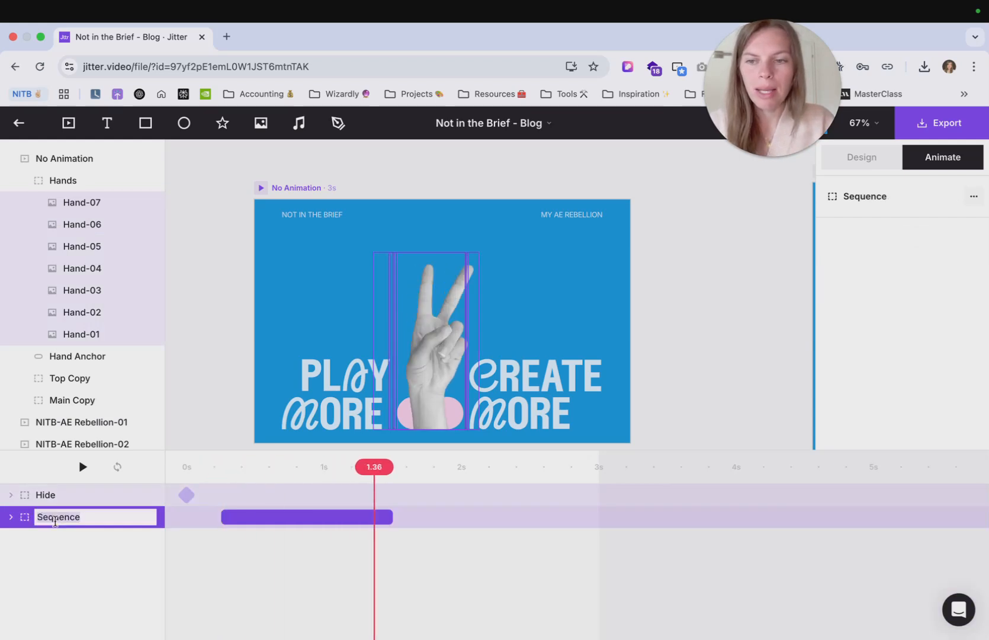
text(Hand)
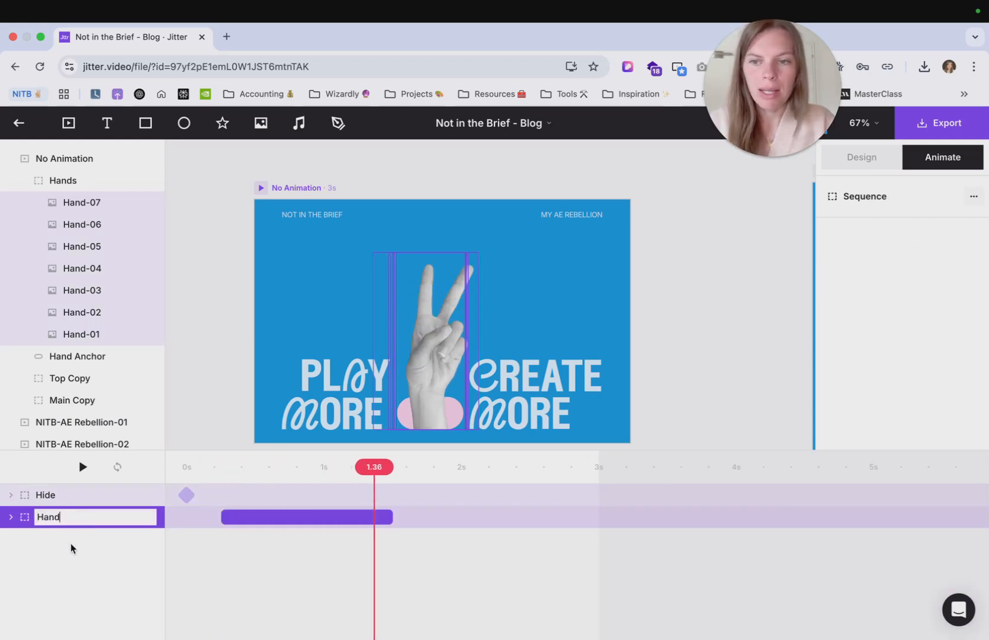
text( Motion)
key(Return)
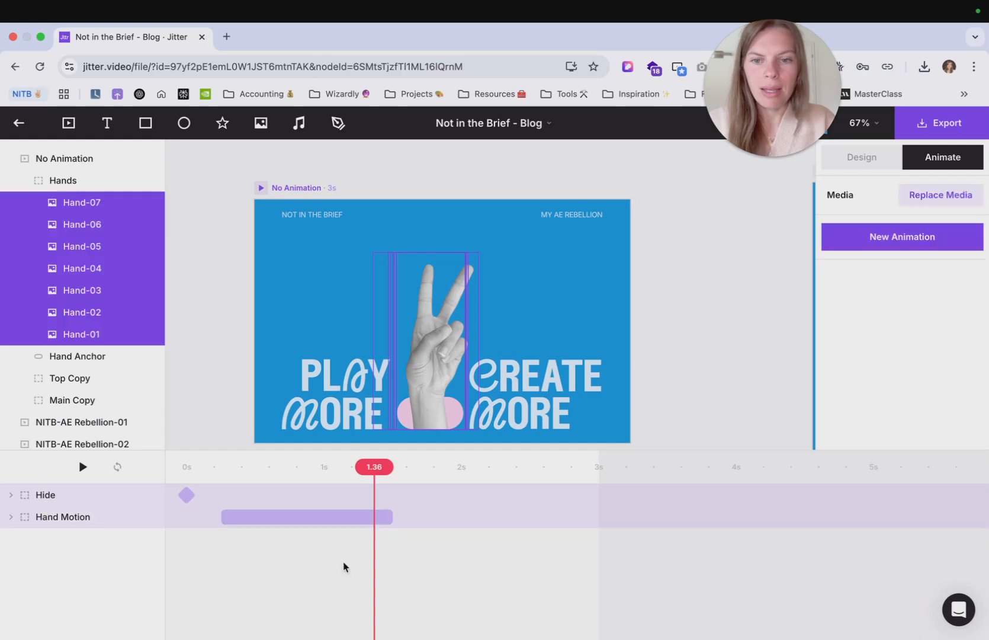
- Shorten the Hand Motion sequence so it ends at about 2.30 s
click(324, 518)
drag(390, 516, 603, 478)
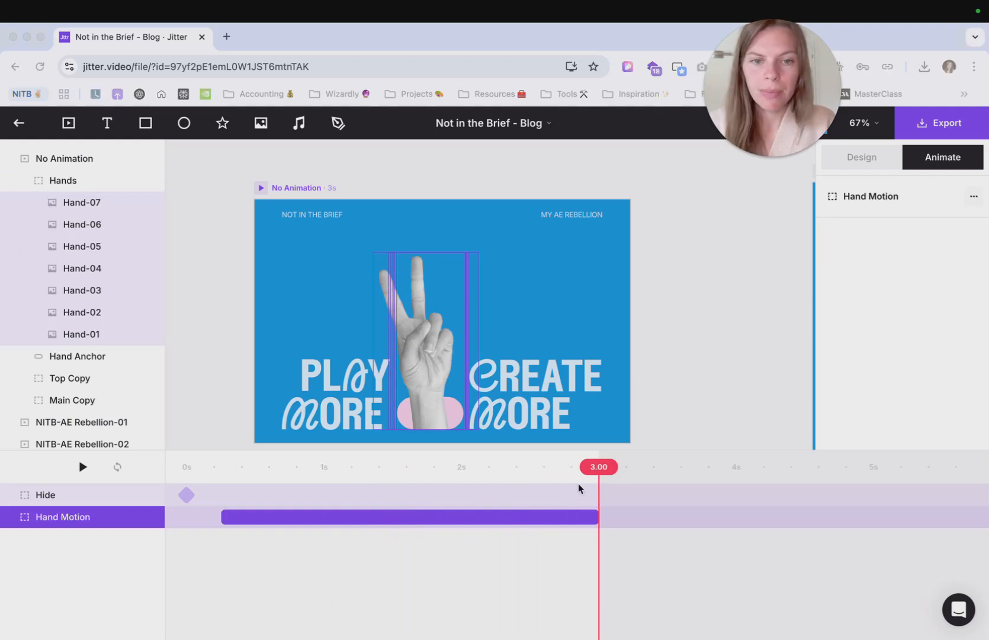
drag(604, 474, 145, 497)
click(83, 468)
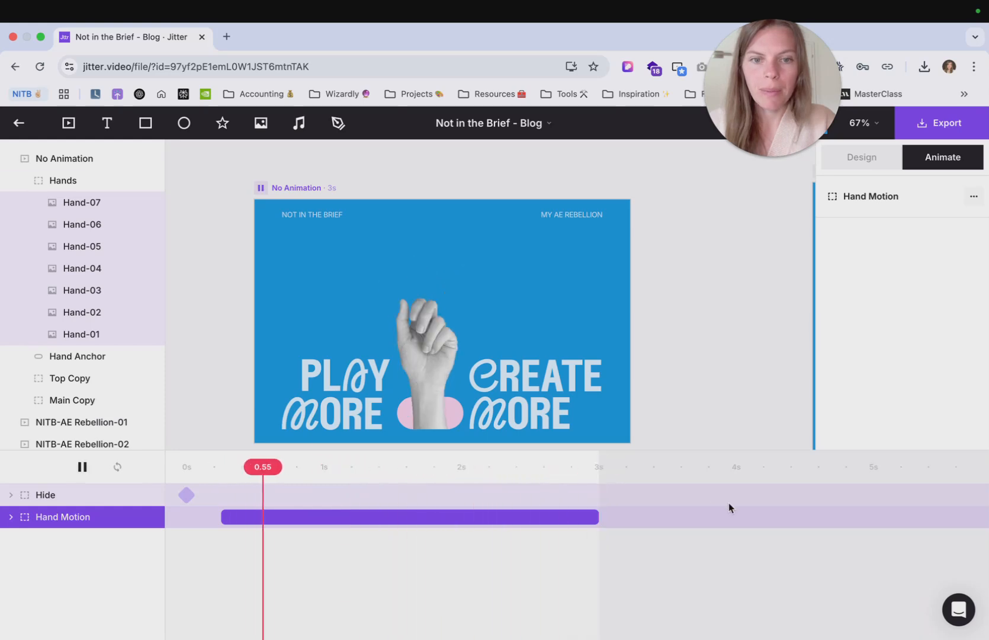
drag(598, 517, 500, 521)
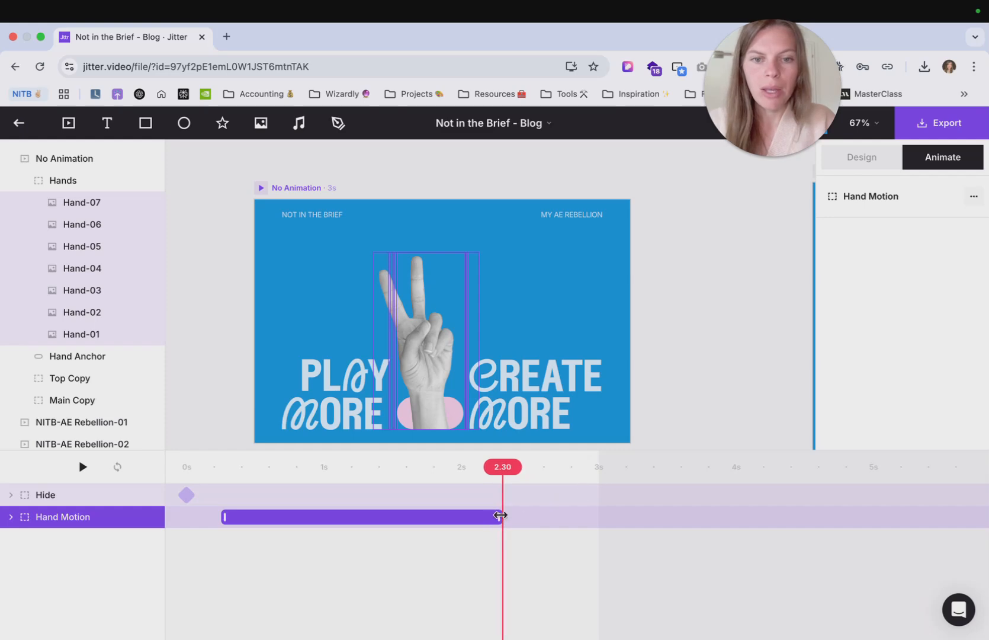
- Trim the artboard's duration to about 2.3 s and play the loop back
drag(600, 477, 528, 477)
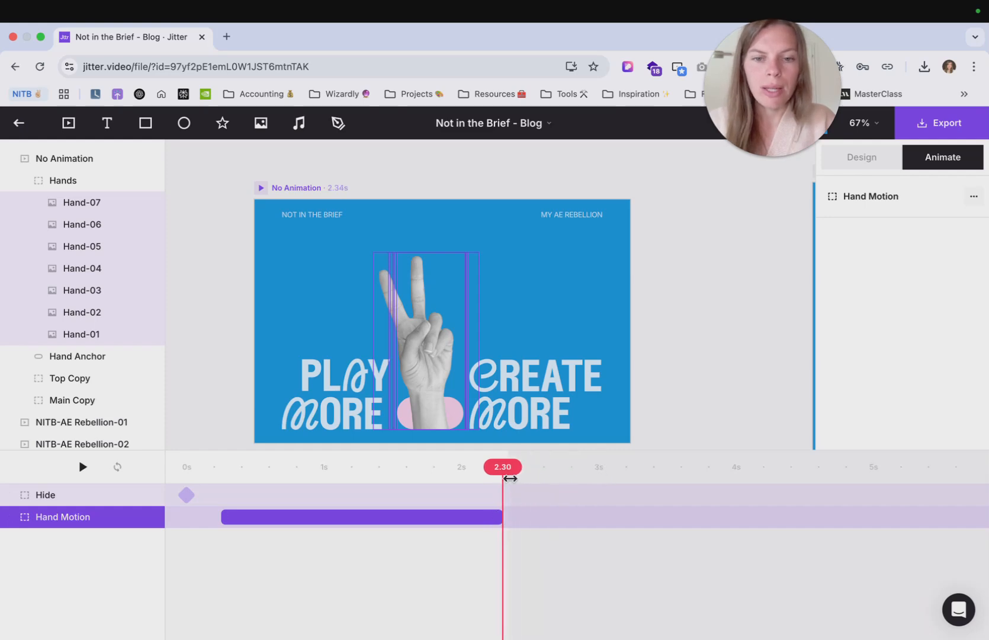
click(82, 467)
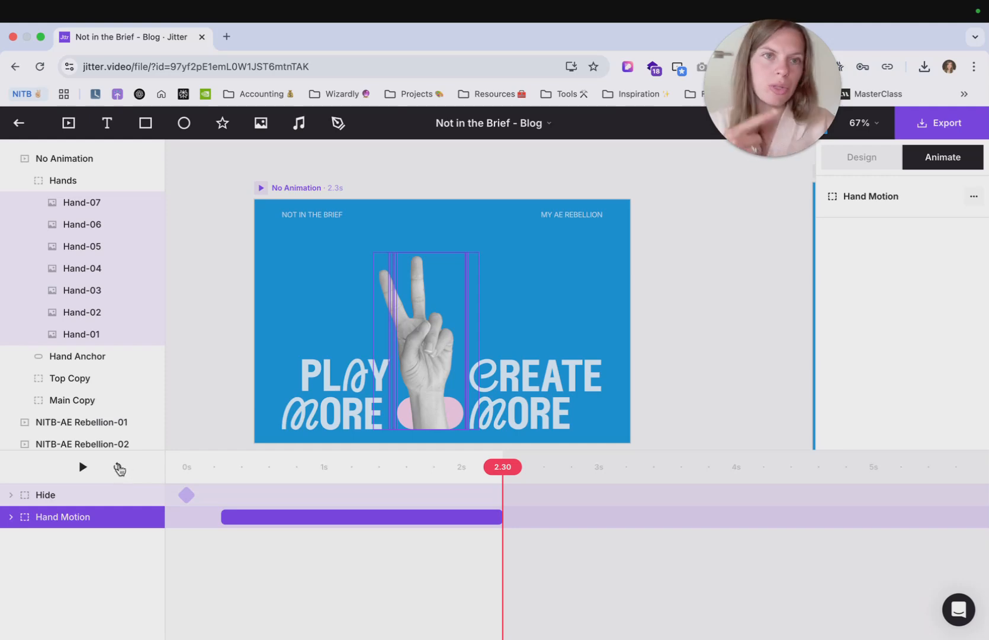
click(81, 468)
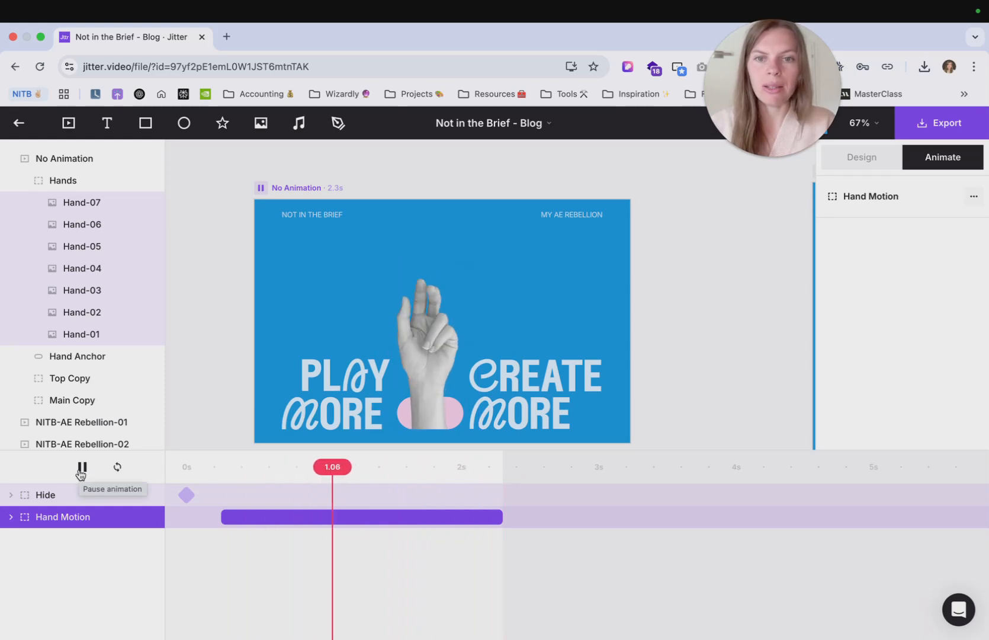
click(81, 468)
- Play the NITB-AE Rebellion-01 artboard's animation to compare it with the new one
scroll(293, 347, down, 2)
scroll(294, 348, down, 3)
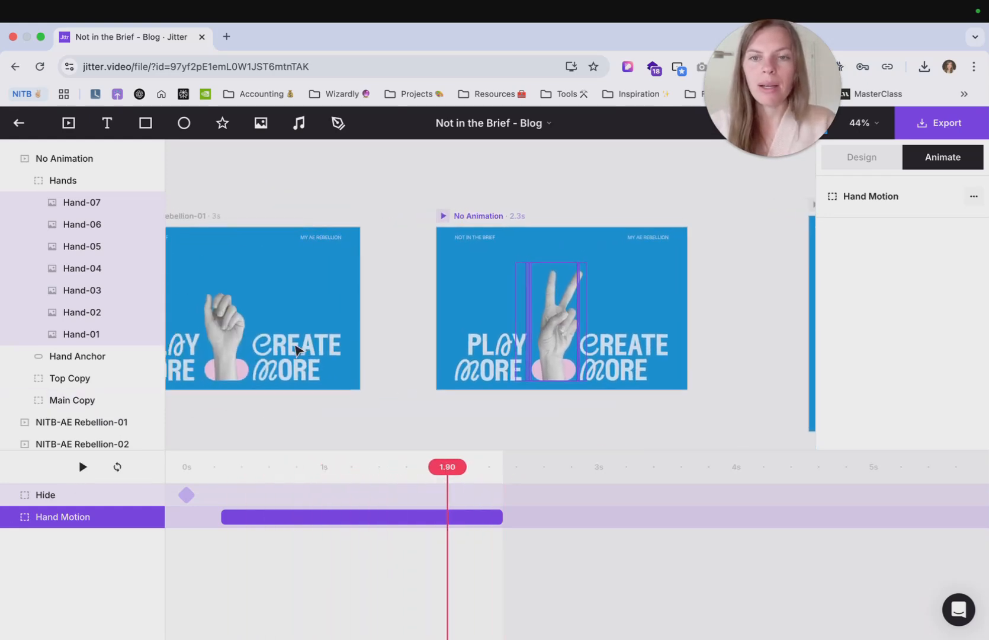
scroll(294, 346, left, 3)
scroll(304, 265, up, 5)
click(237, 170)
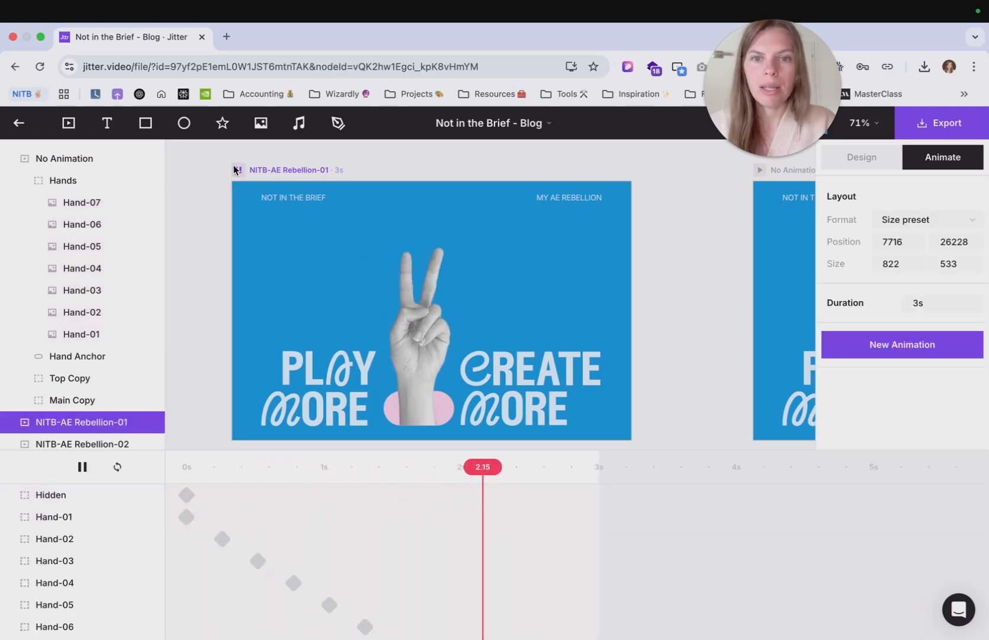
click(238, 170)
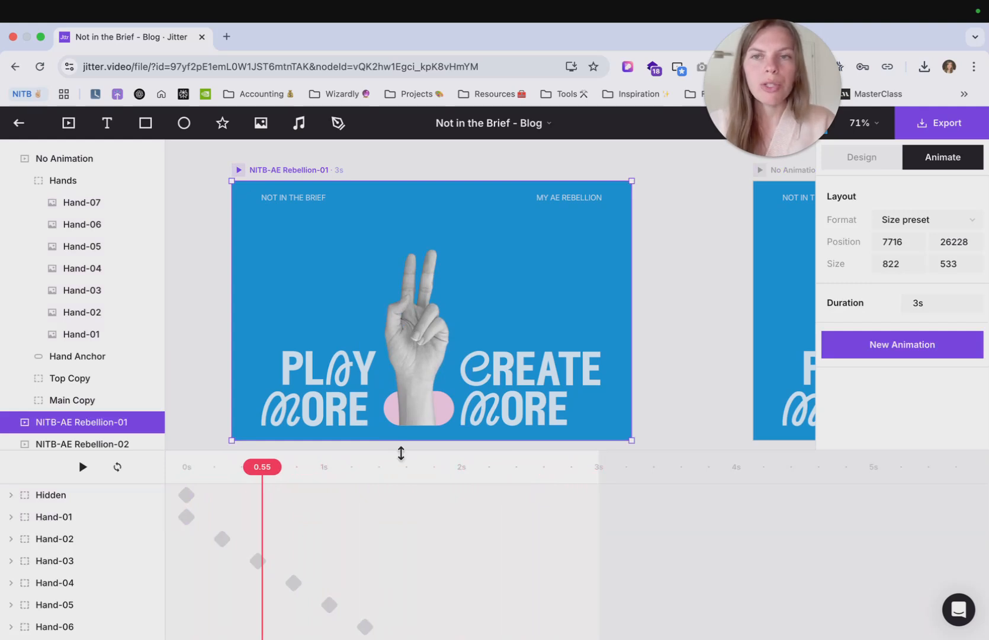
- Select the No Animation artboard and scrub its timeline to the 2.30 s end
scroll(409, 350, down, 5)
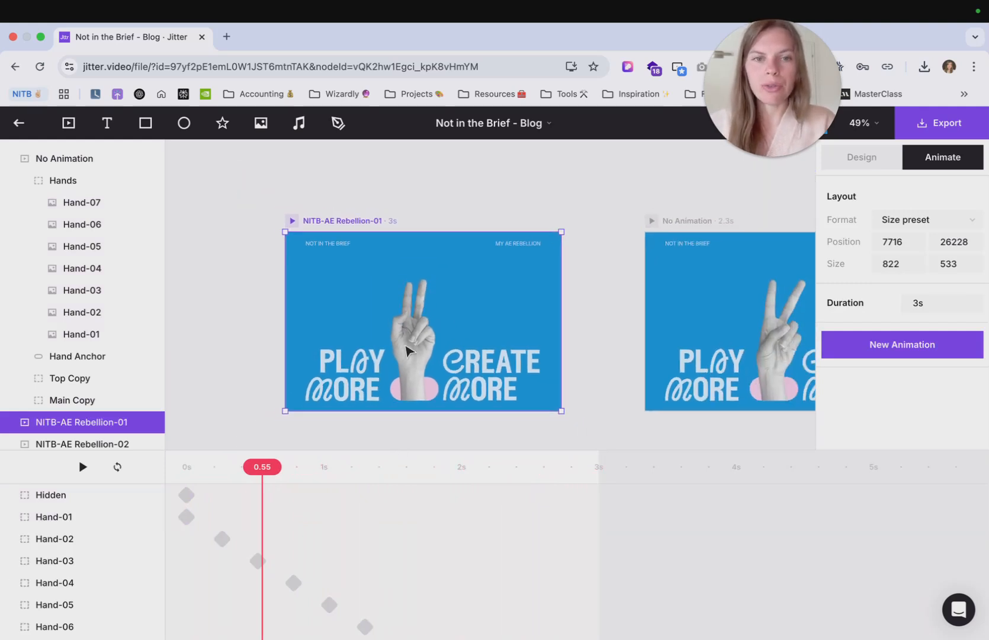
click(604, 220)
drag(603, 221, 535, 221)
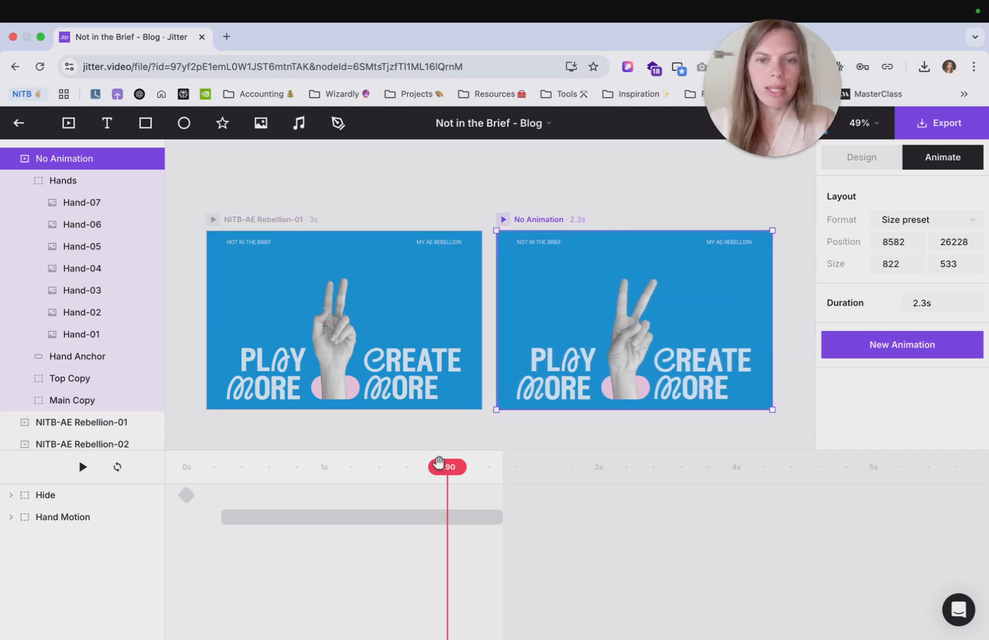
drag(444, 468, 498, 479)
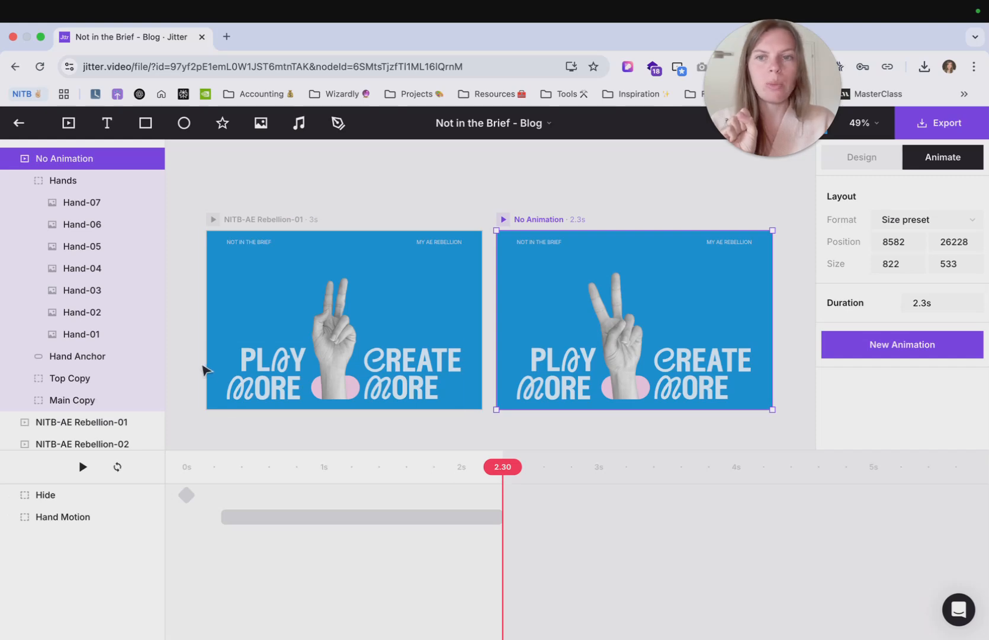
- Inspect the NITB-AE Rebellion-01 artboard's timeline, expanding its hand groups to review their Hide and Show keyframes
click(254, 222)
drag(256, 467, 526, 446)
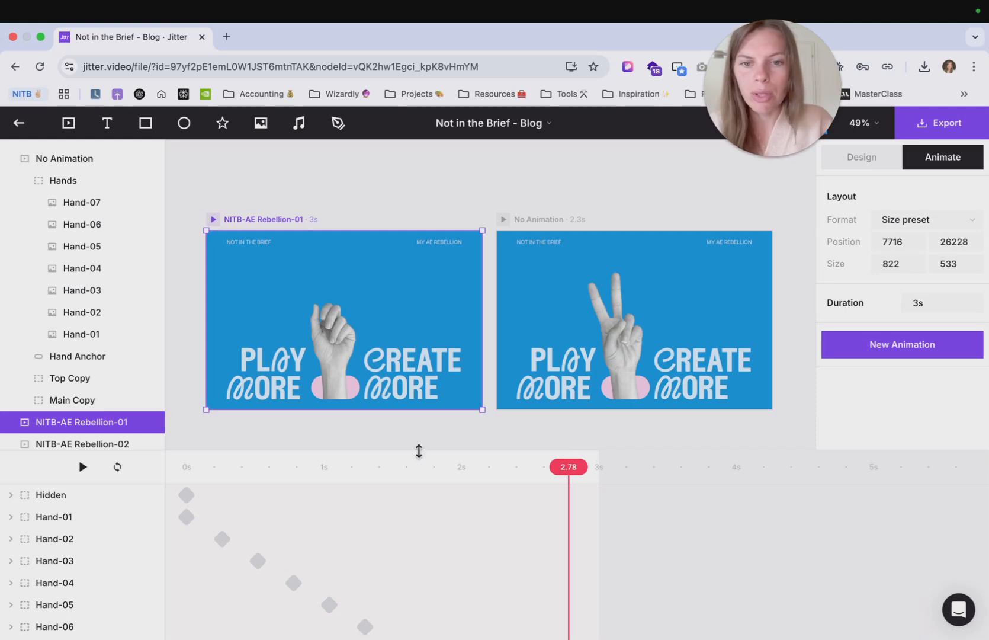
click(420, 454)
drag(420, 449, 432, 246)
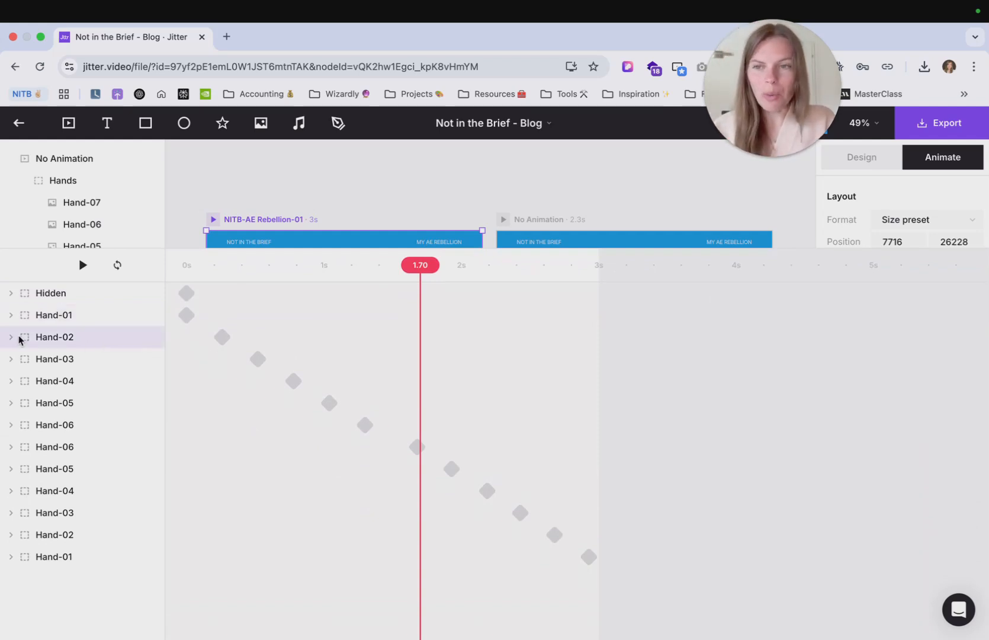
click(10, 315)
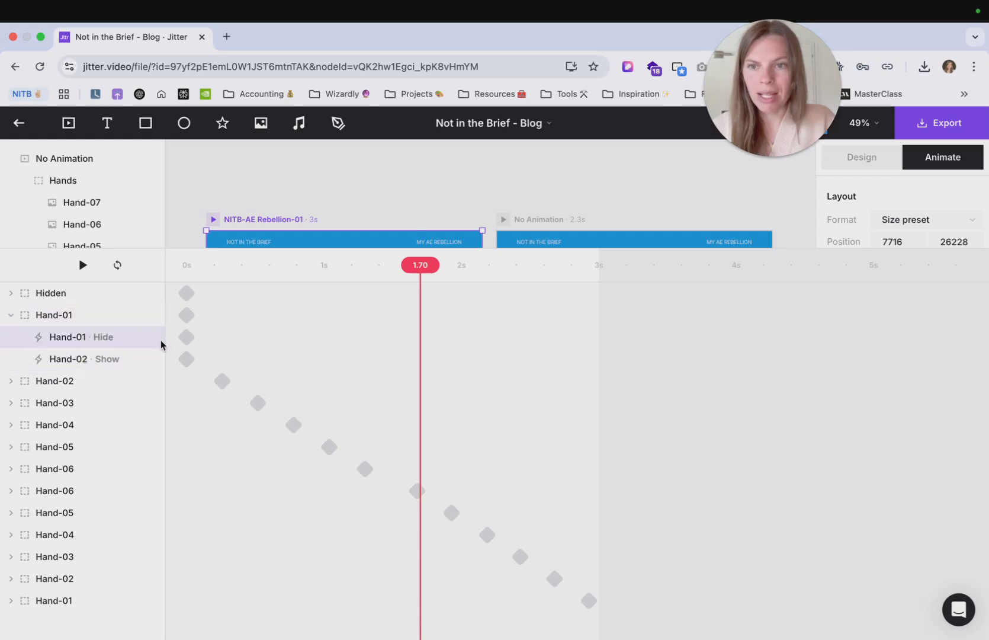
click(11, 315)
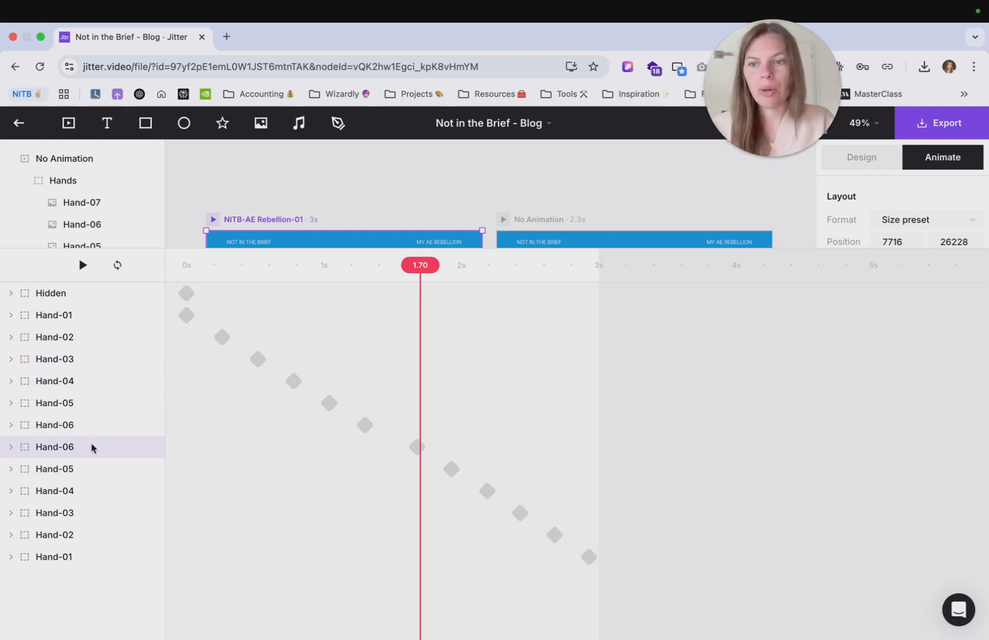
click(10, 448)
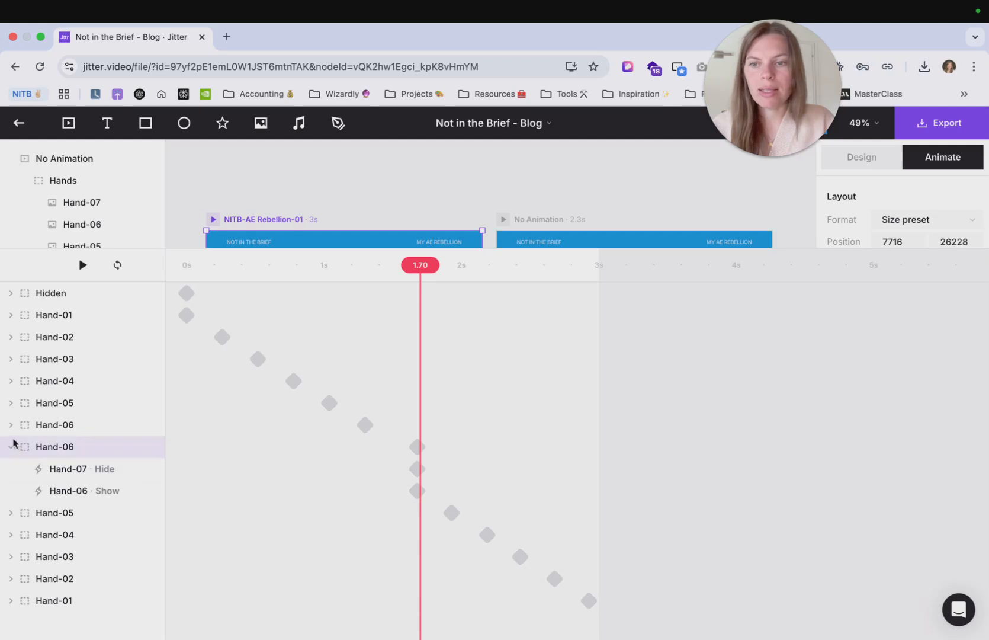
click(10, 425)
scroll(91, 454, down, 1)
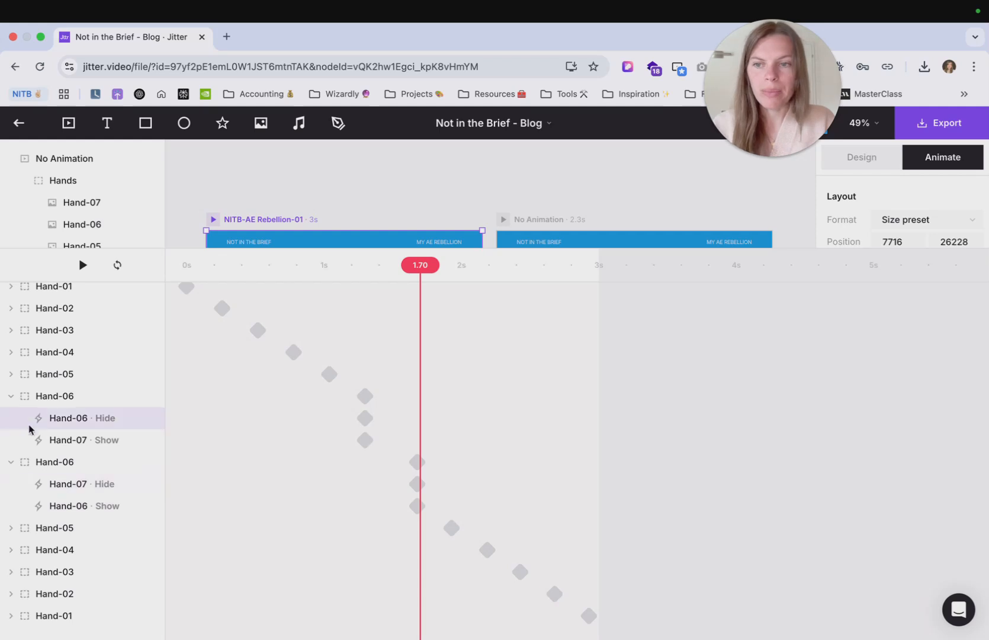
click(10, 395)
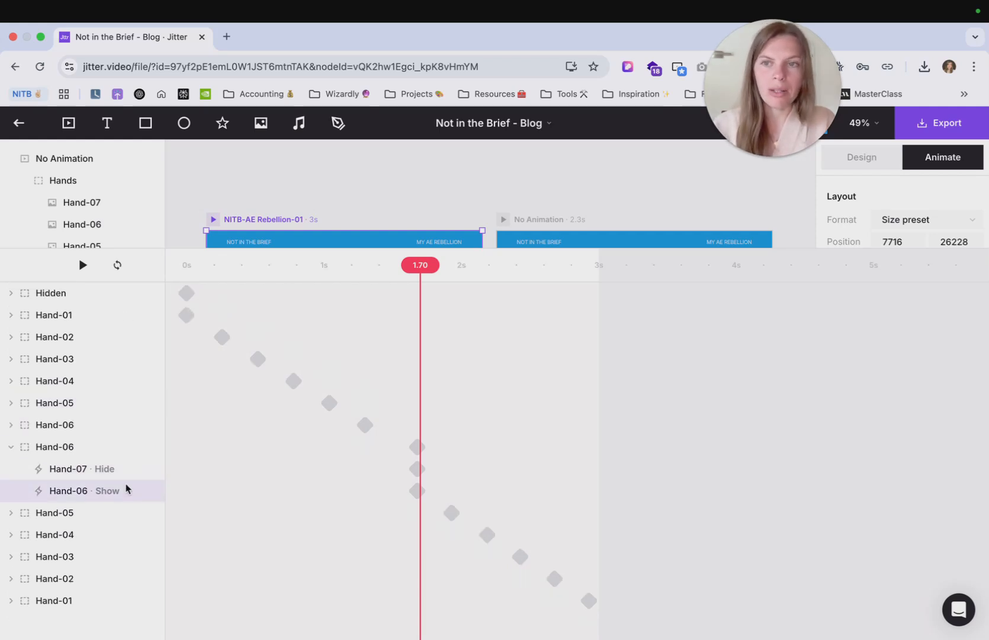
- Review the Hand Motion sequence's Hide and Show keyframes on the No Animation artboard
drag(124, 247, 130, 412)
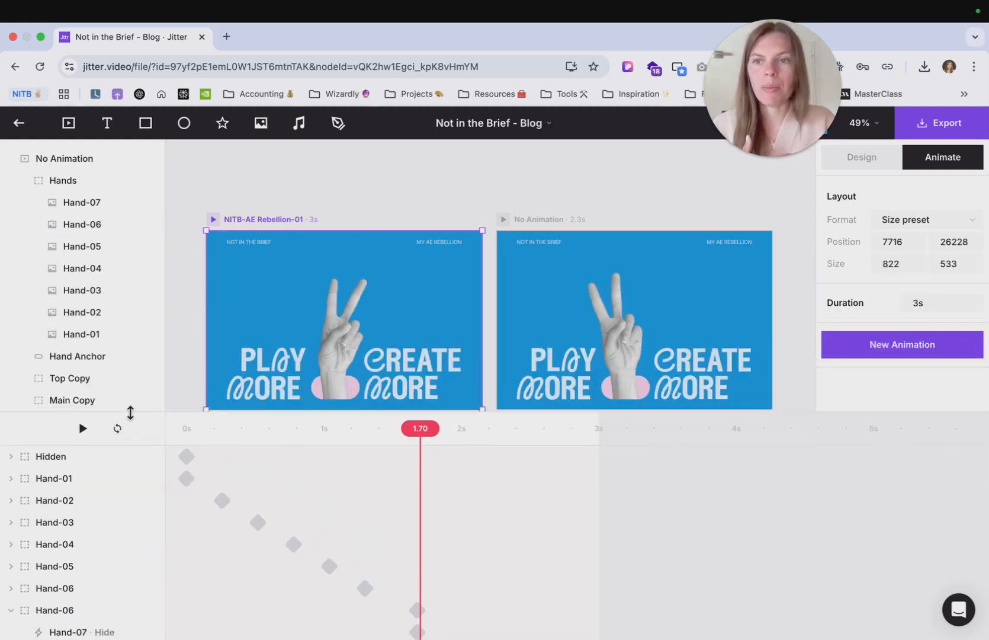
click(102, 267)
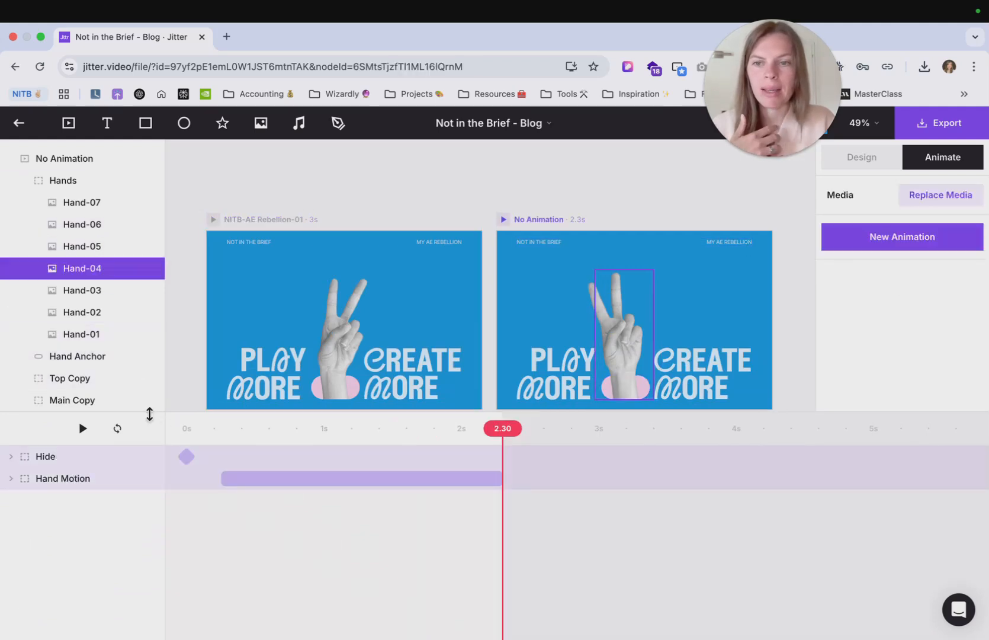
drag(149, 415, 155, 249)
click(10, 314)
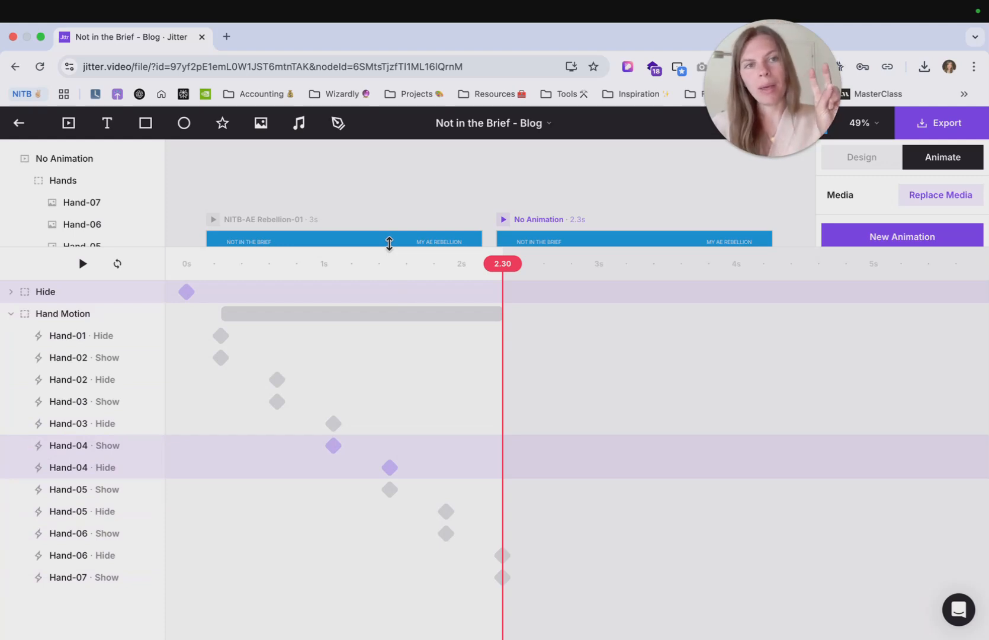
drag(389, 243, 393, 476)
click(420, 428)
- Play the NITB-AE Rebellion-02 artboard's animation for comparison
scroll(420, 428, down, 3)
scroll(420, 428, right, 3)
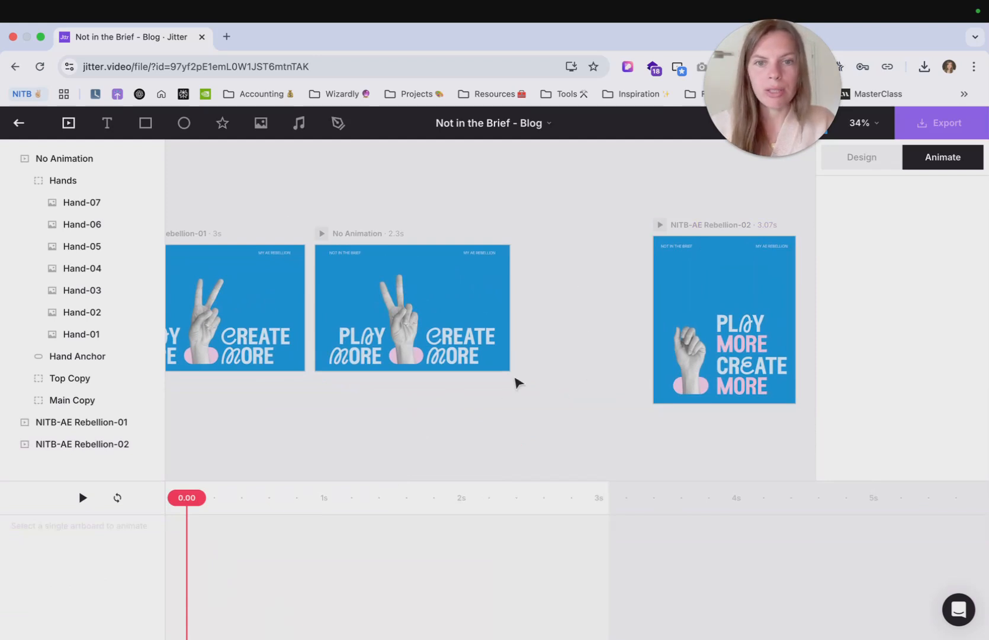
scroll(517, 383, down, 1)
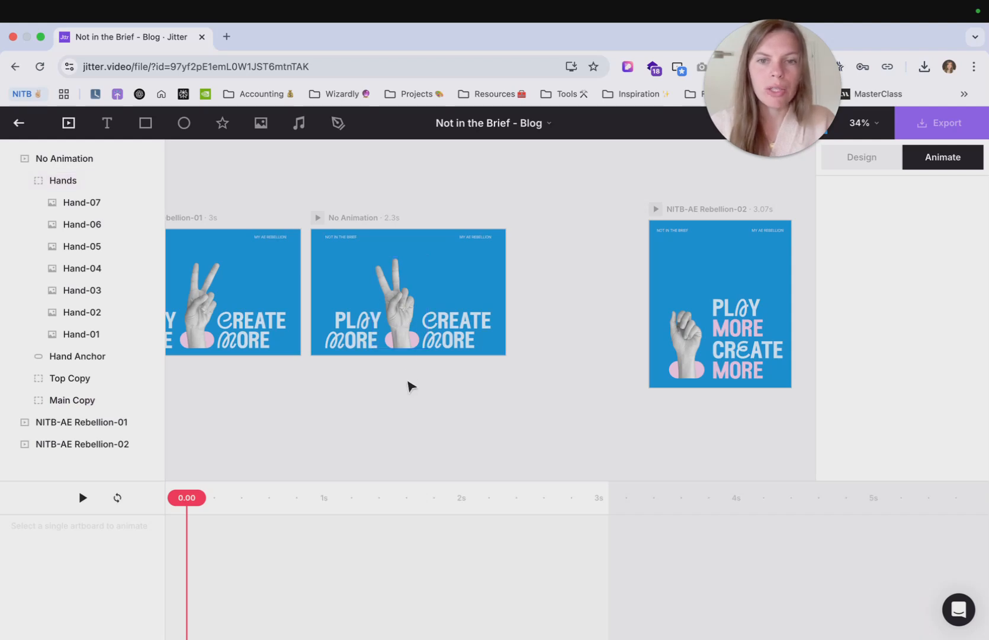
drag(404, 389, 396, 298)
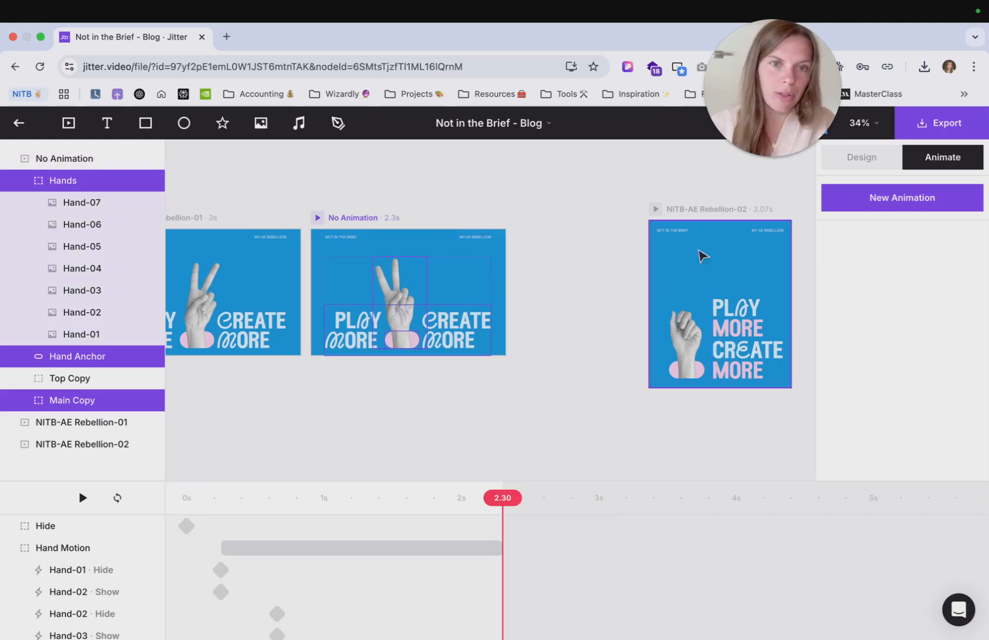
click(657, 210)
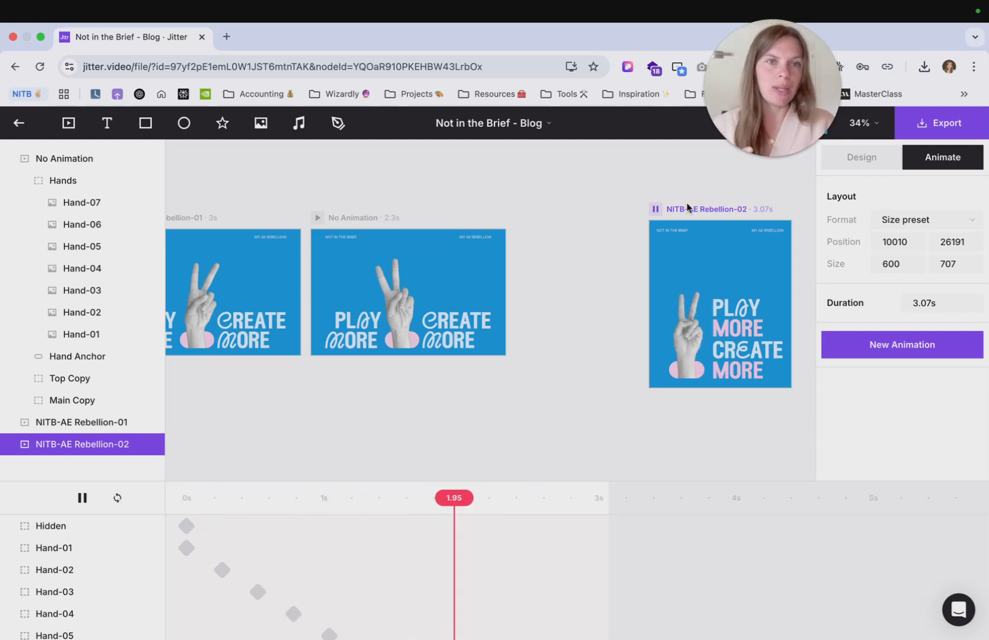
click(616, 204)
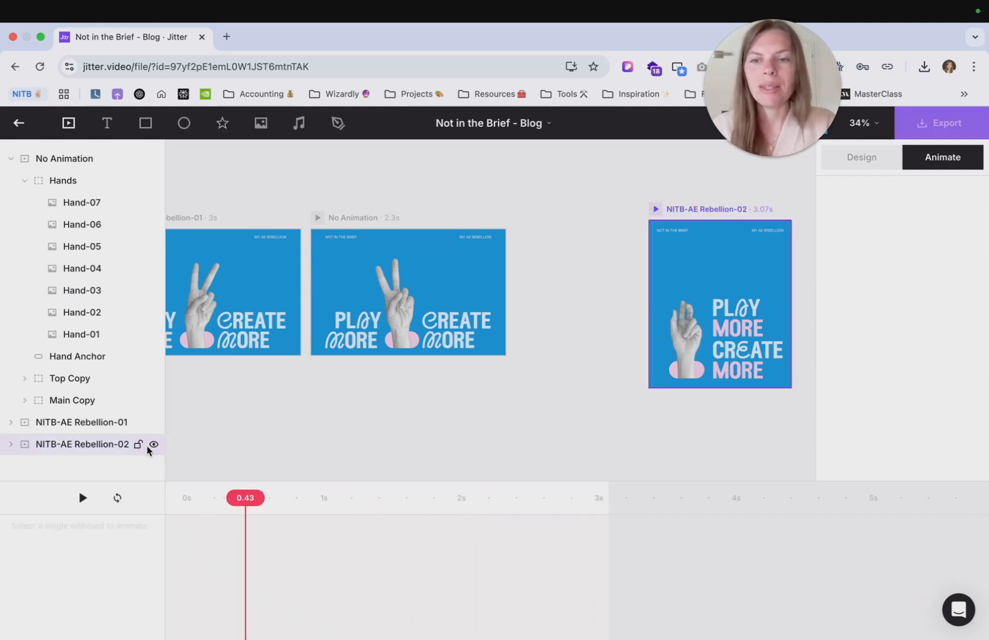
- Move the NITB-AE Rebellion-02 artboard closer beside the No Animation artboard
drag(674, 211, 563, 222)
click(582, 184)
scroll(583, 181, down, 3)
scroll(581, 176, up, 1)
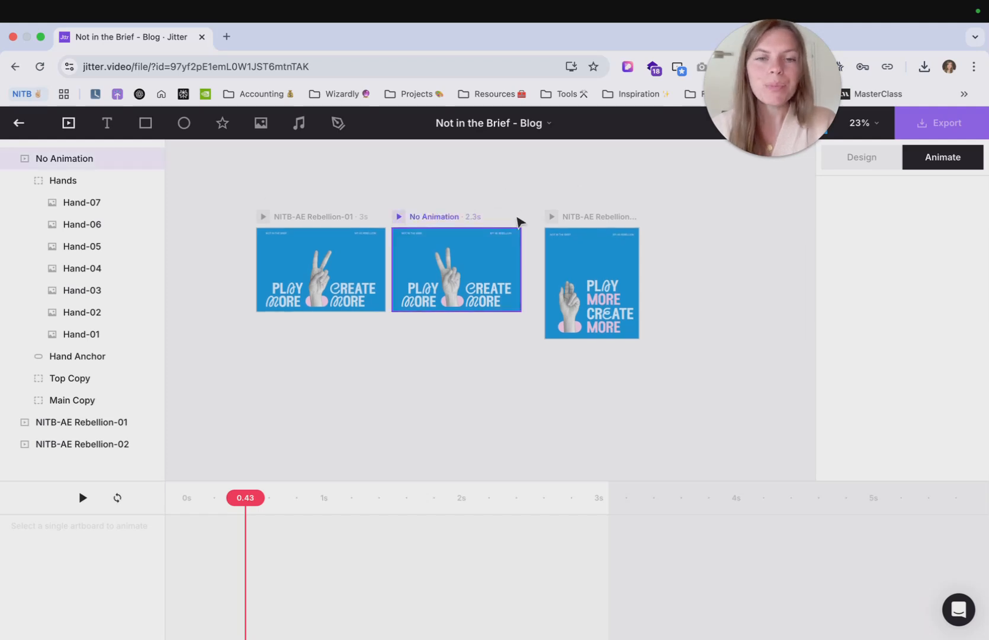
scroll(444, 227, up, 3)
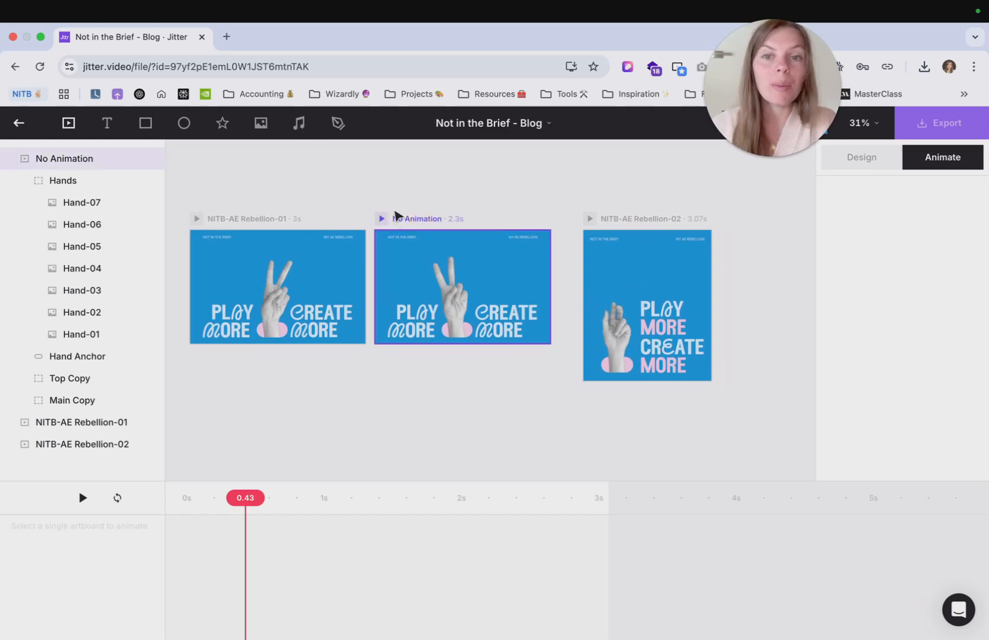
click(409, 221)
click(306, 125)
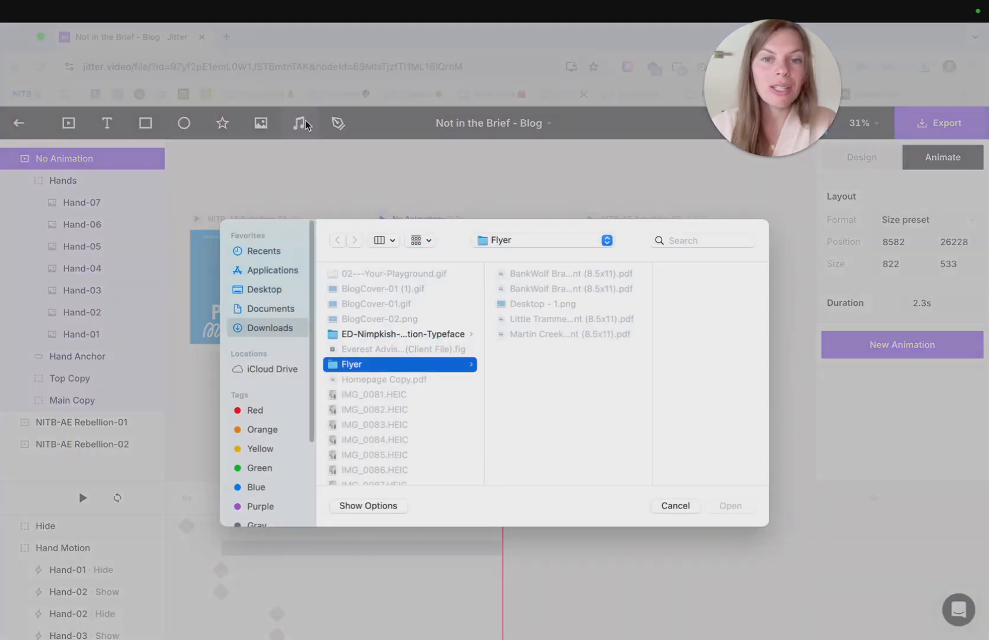
click(676, 505)
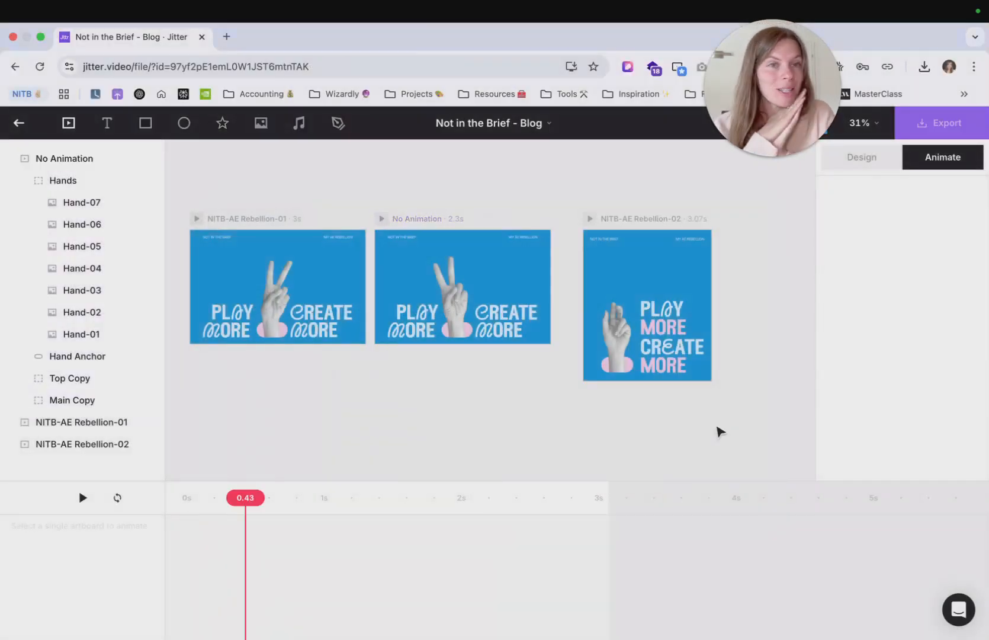